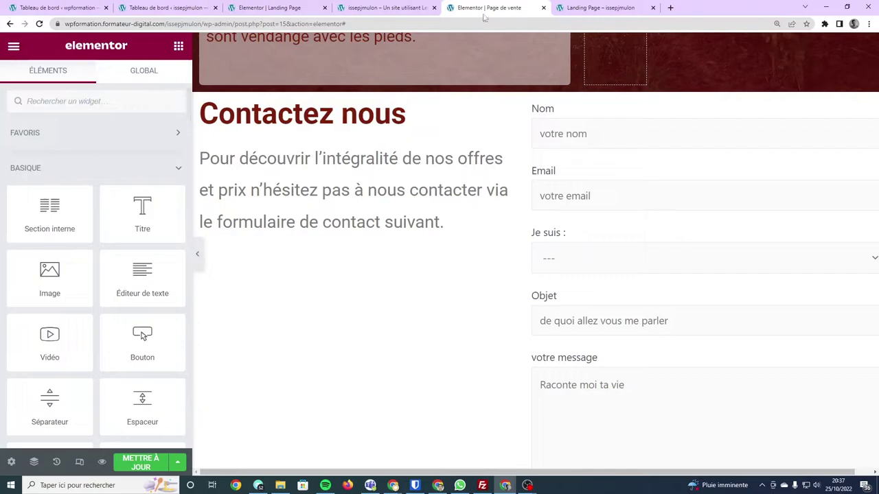
Step: Return to the Elementor Landing Page and scroll to Contactez nous, whose right column is empty
scroll(302, 96, "up", 3)
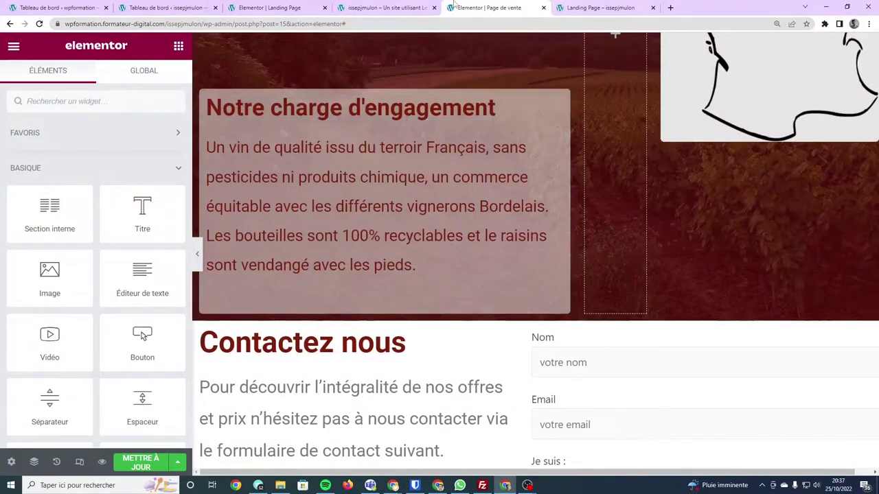
left_click(407, 7)
left_click(270, 8)
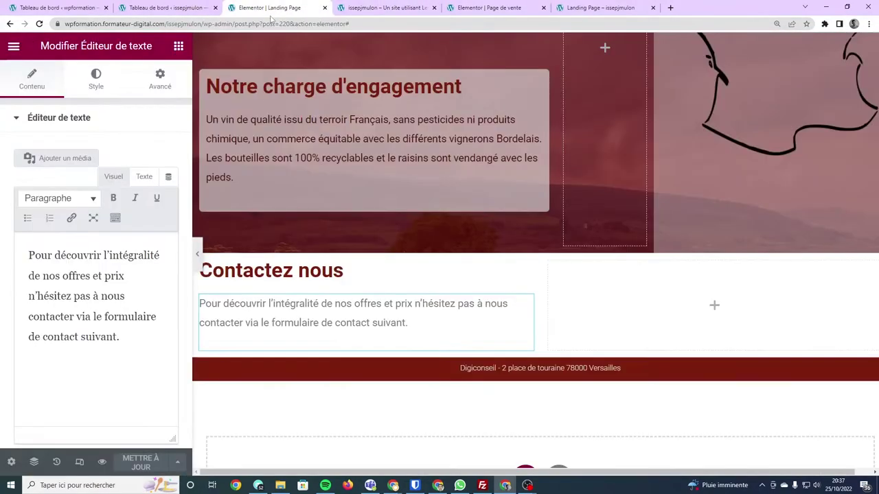
scroll(242, 254, "down", 2)
scroll(242, 254, "up", 5)
scroll(240, 247, "down", 2)
scroll(240, 247, "up", 3)
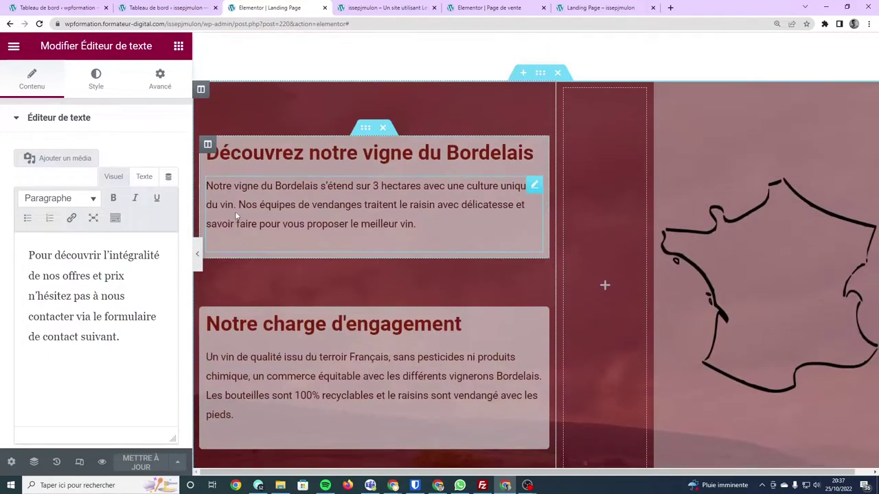
scroll(239, 207, "up", 4)
scroll(239, 207, "down", 5)
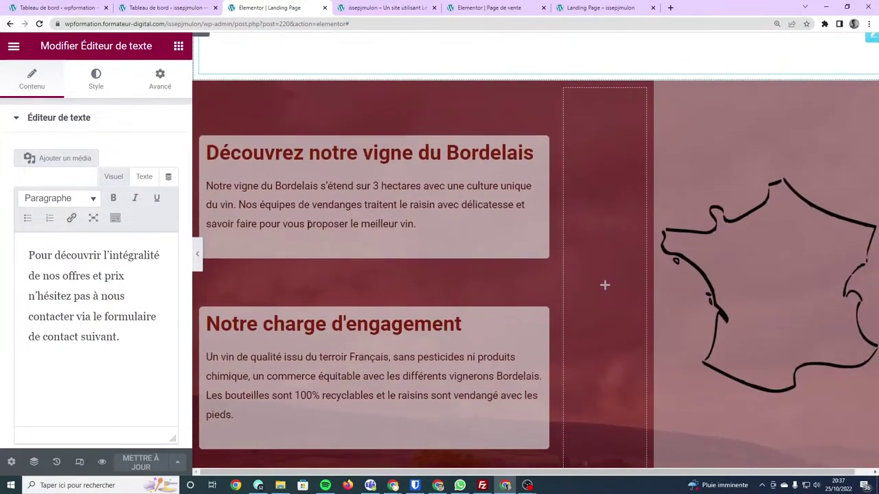
scroll(306, 229, "down", 5)
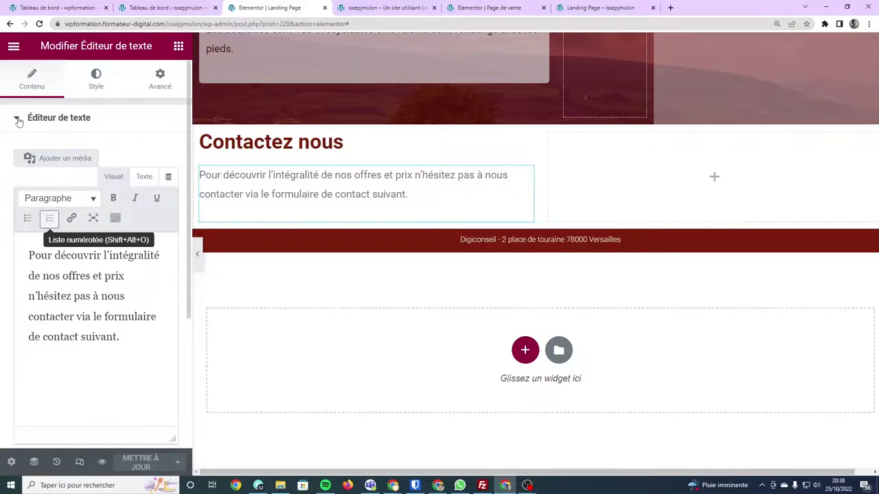
Step: Exit the Elementor editor back to the WordPress Pages list
left_click(11, 48)
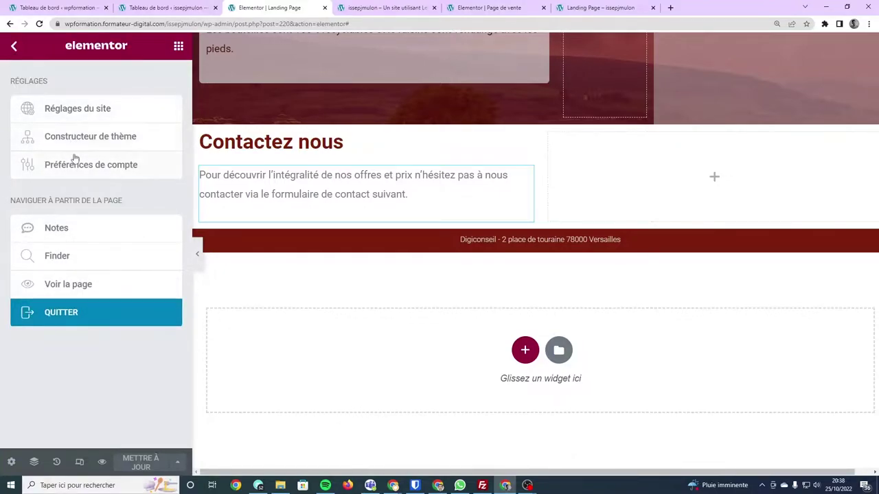
left_click(78, 312)
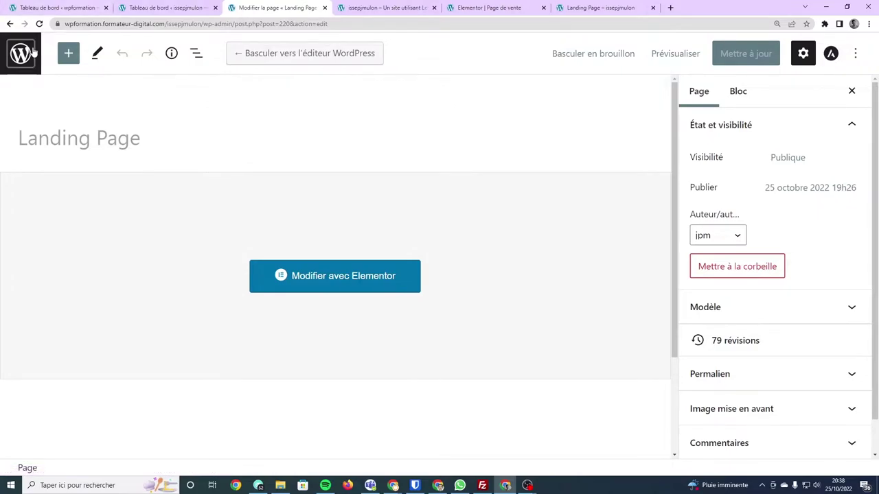
left_click(25, 58)
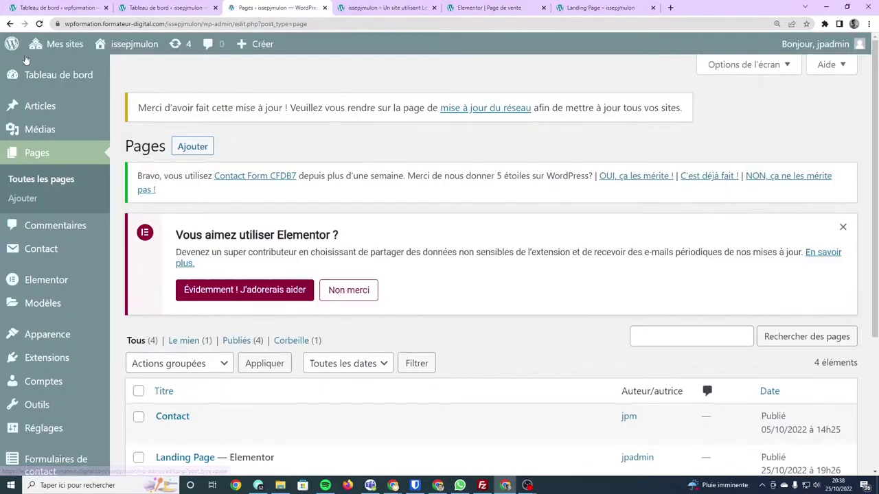
Step: Open Extensions and review Contact Form 7 and CFDB7 listed as network-active plugins
mouse_move(41, 247)
scroll(43, 249, "down", 1)
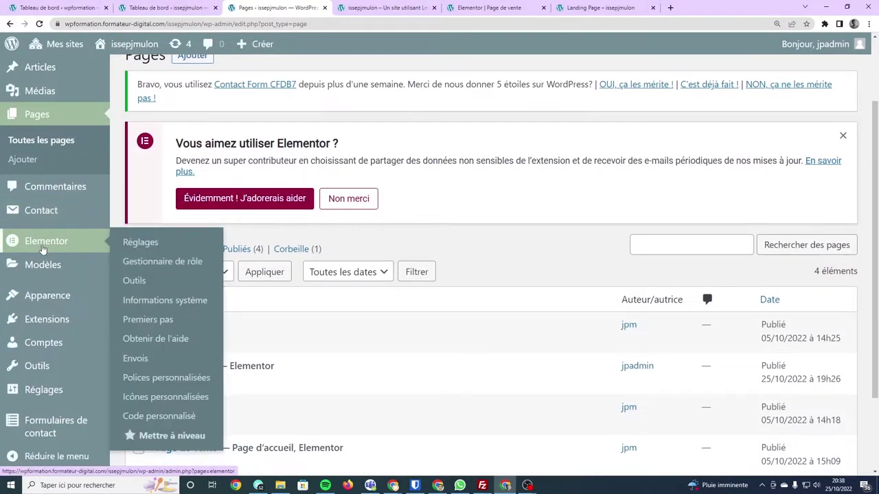
left_click(39, 317)
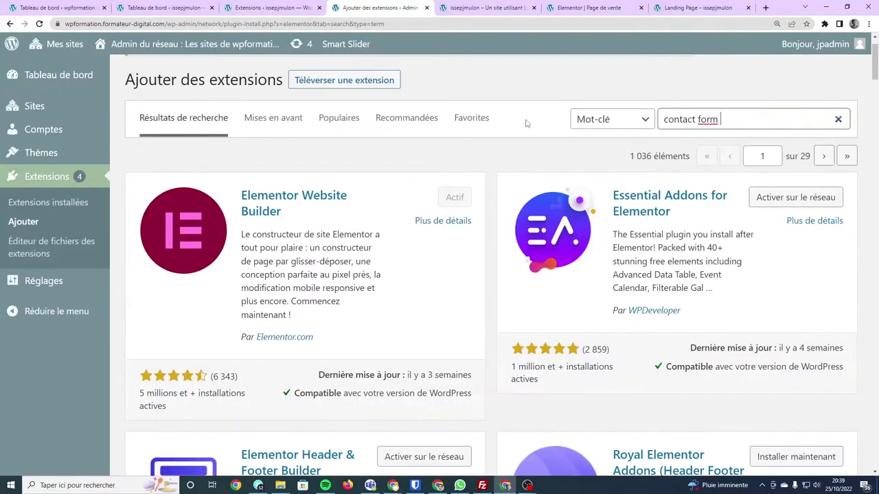
type("7")
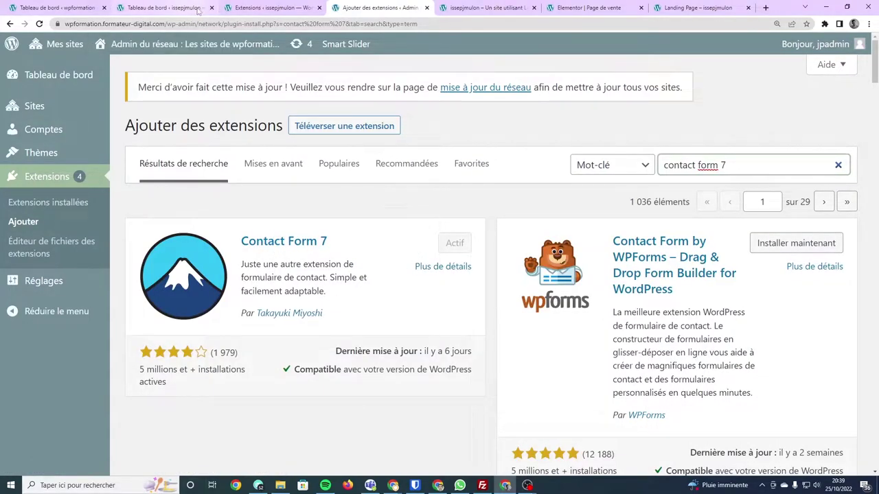
left_click(268, 7)
scroll(160, 288, "down", 3)
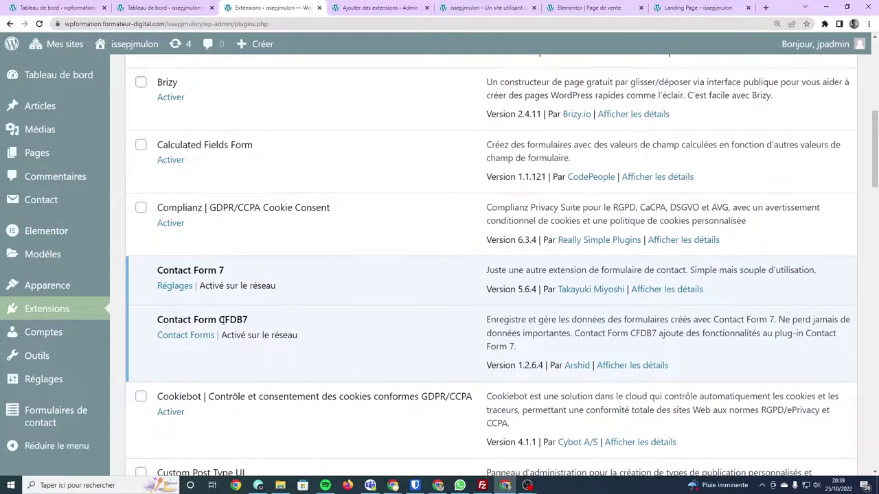
scroll(183, 199, "up", 1)
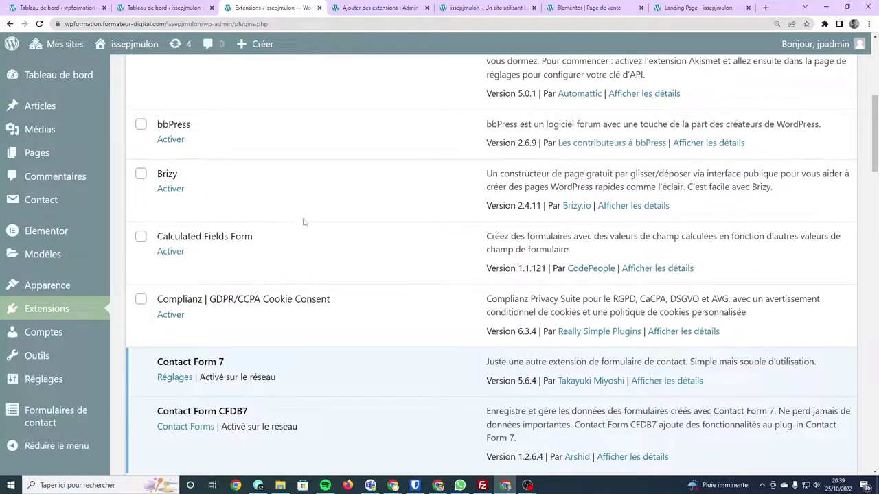
left_click(376, 7)
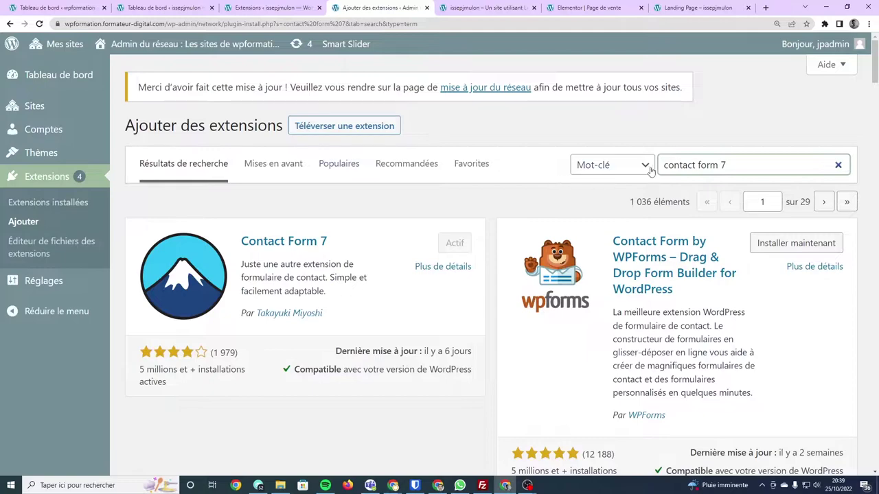
key("ctrl+a")
type("c")
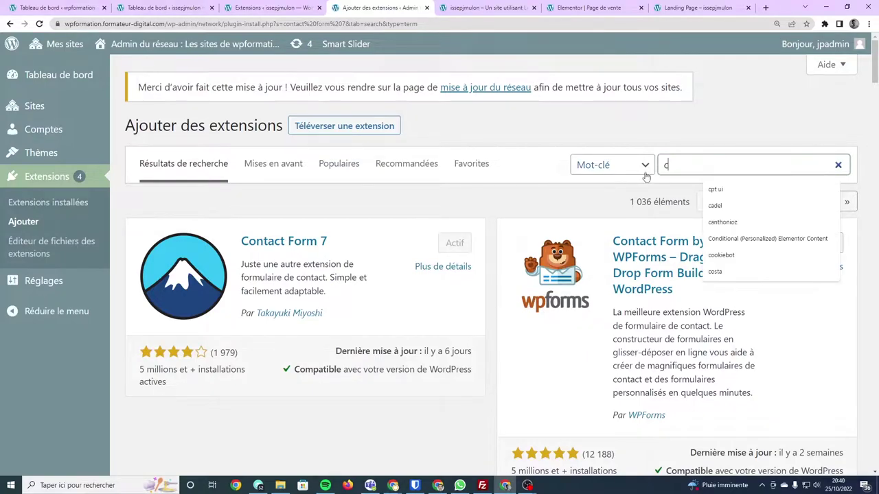
type("ontactg")
key("BackSpace")
type("form cfdb7")
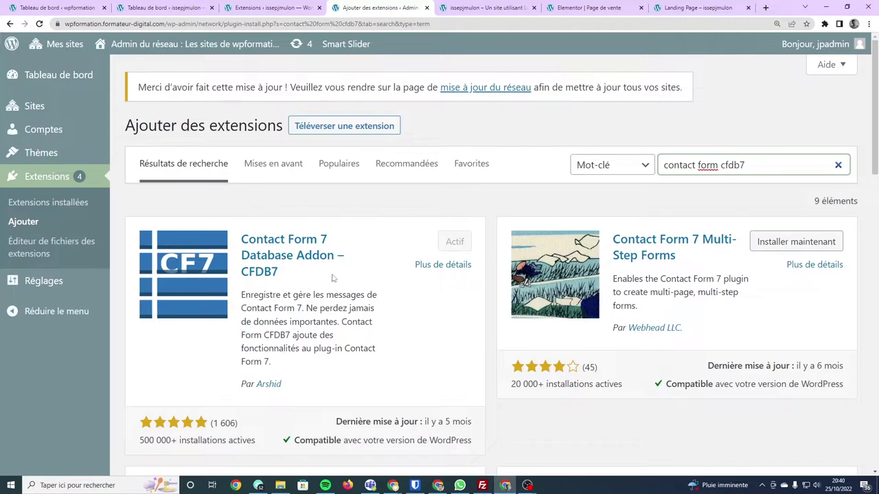
scroll(333, 277, "down", 1)
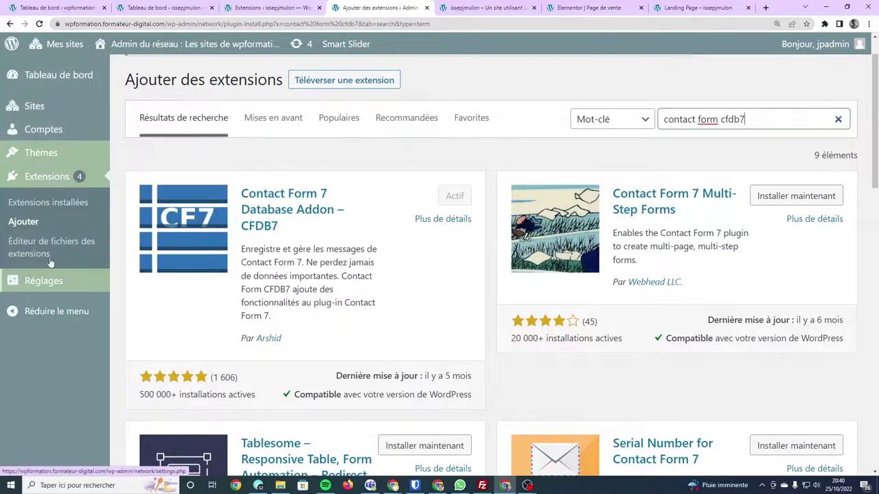
left_click(260, 7)
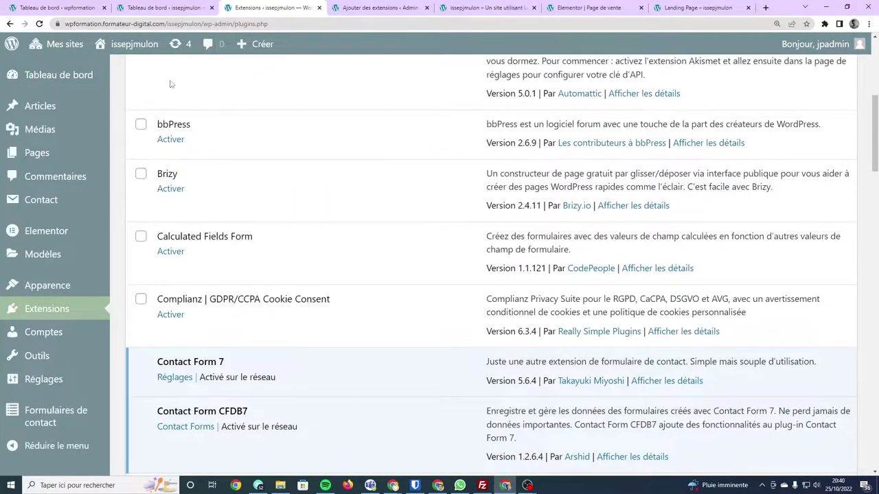
Step: Open the Contact Form 7 forms list showing Formulaire de contact 1 and Lead Form
scroll(171, 84, "up", 3)
mouse_move(90, 155)
scroll(89, 154, "up", 1)
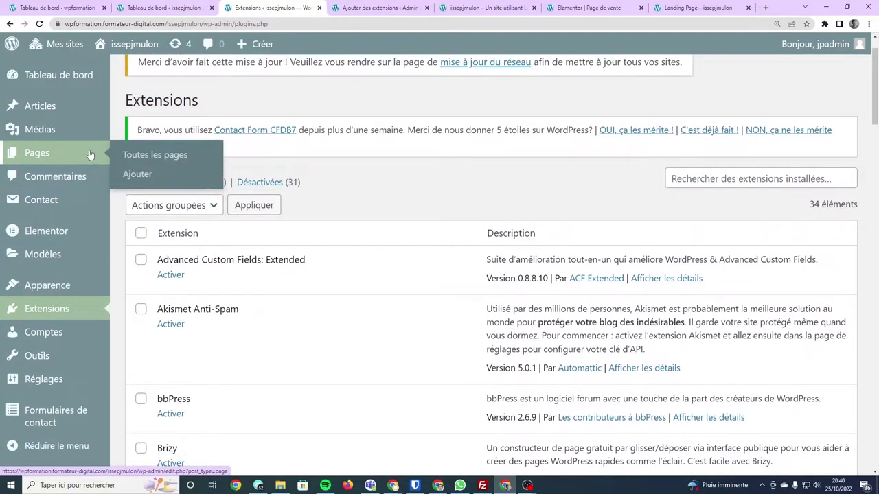
scroll(90, 154, "up", 1)
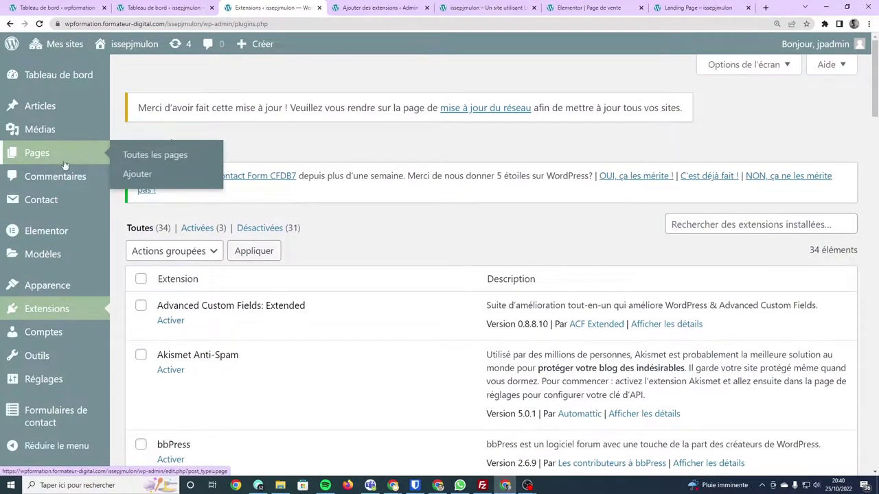
mouse_move(46, 201)
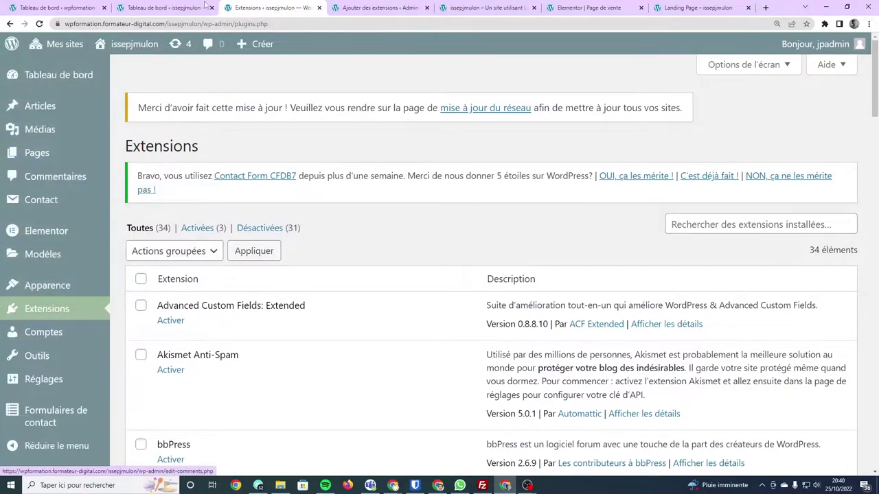
scroll(206, 172, "down", 2)
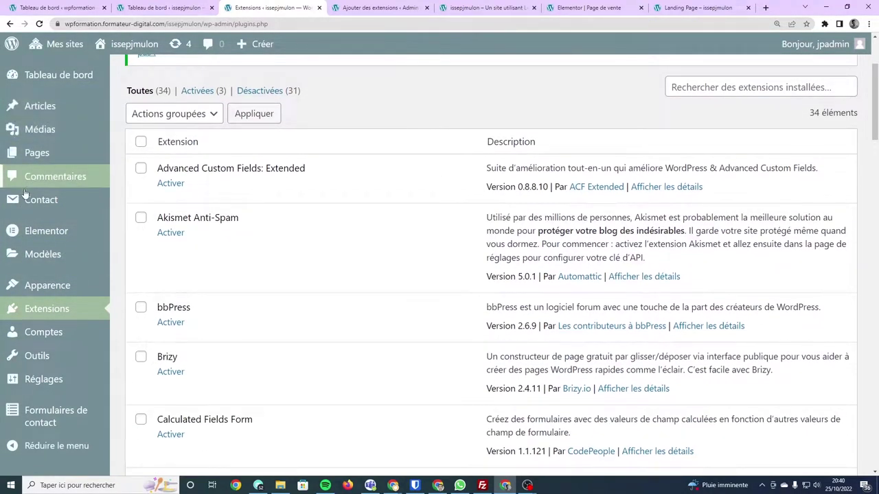
left_click(48, 200)
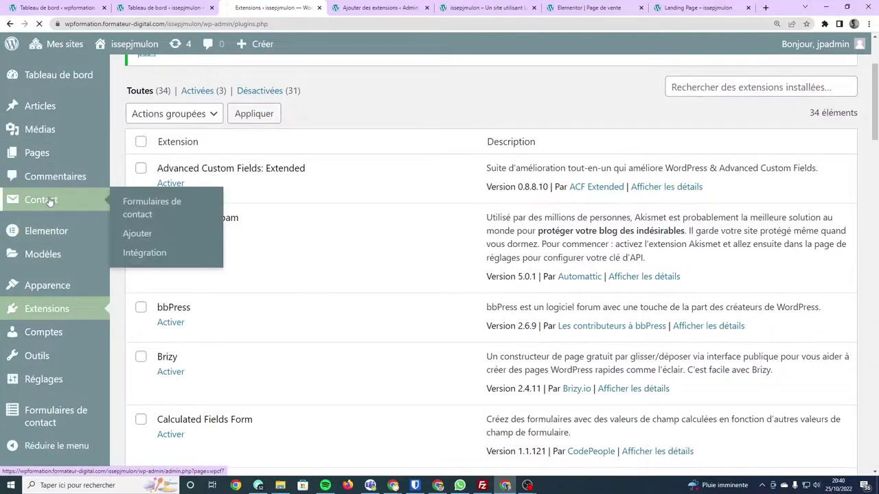
Step: Select Formulaire de contact 1's shortcode, then open that form for editing
scroll(168, 222, "down", 2)
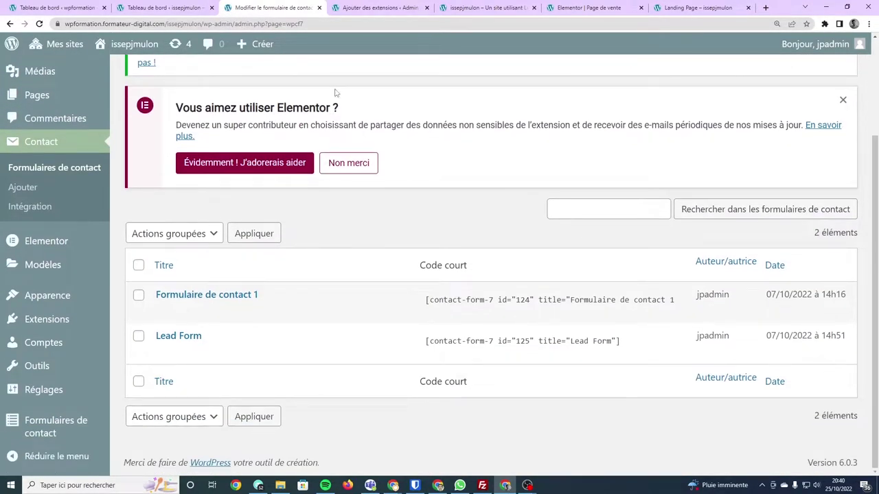
mouse_move(171, 303)
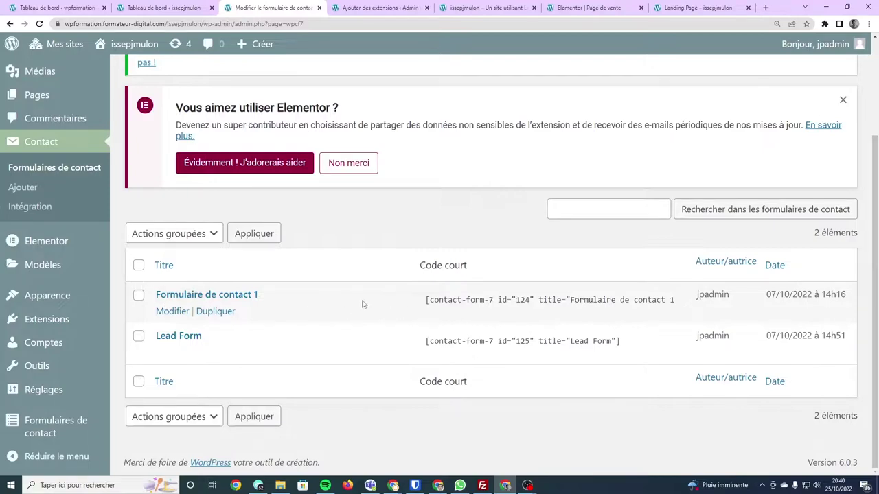
left_click(459, 302)
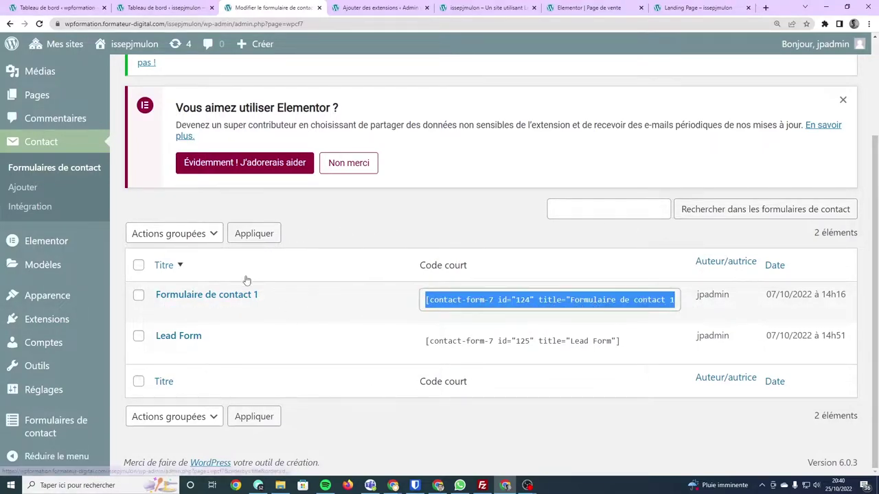
mouse_move(210, 299)
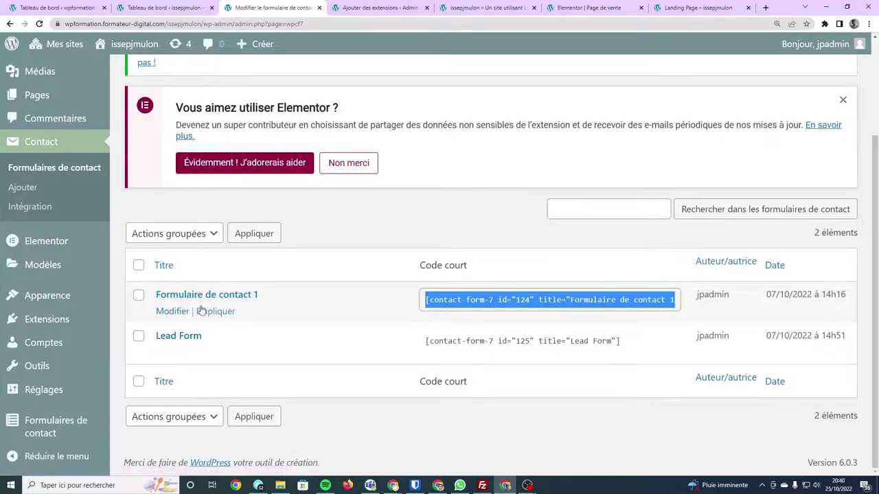
left_click(174, 312)
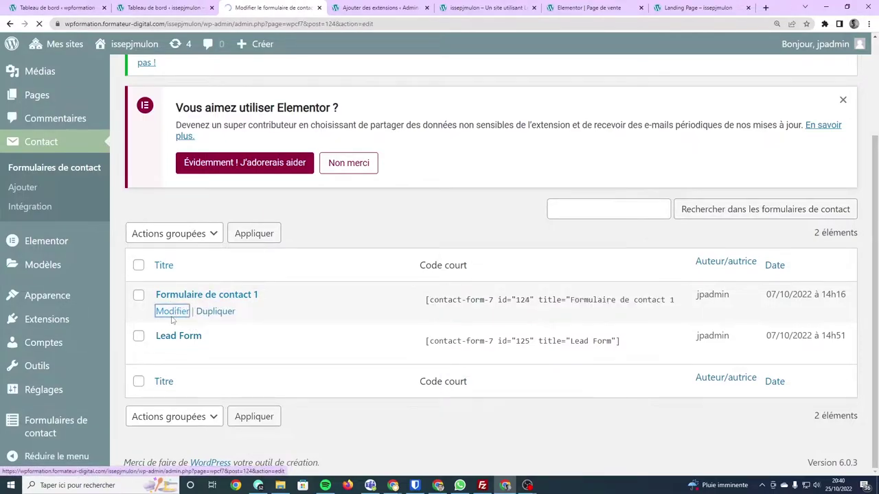
scroll(427, 333, "down", 4)
scroll(427, 337, "down", 3)
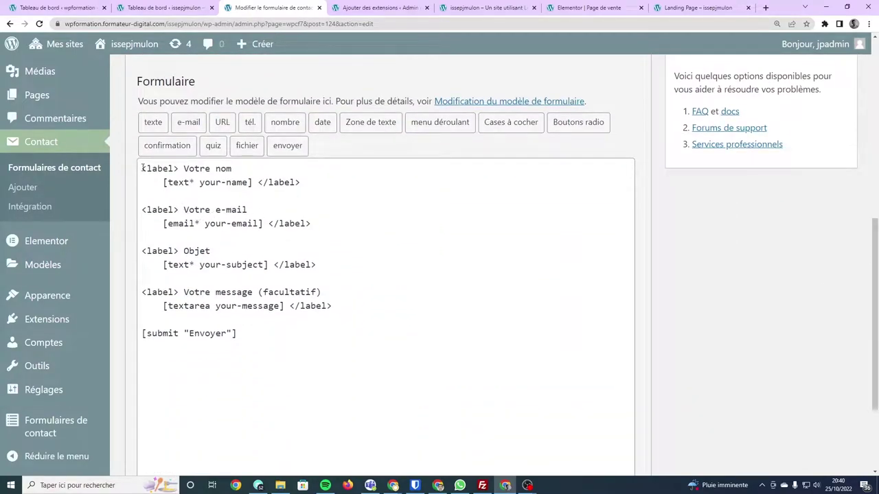
left_click_drag(143, 168, 184, 228)
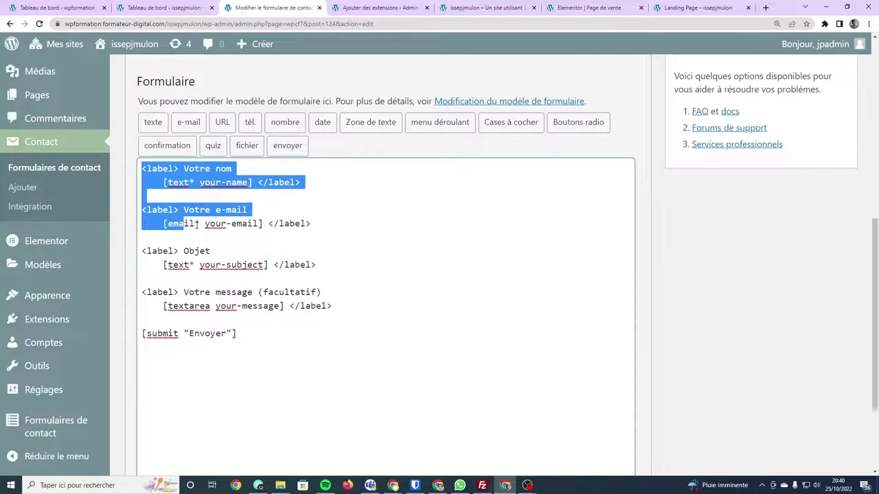
left_click(238, 261)
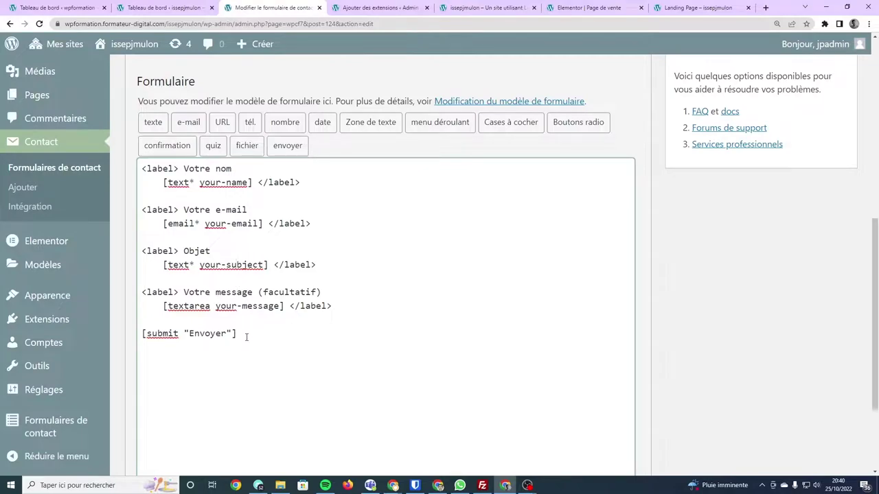
left_click_drag(246, 337, 145, 169)
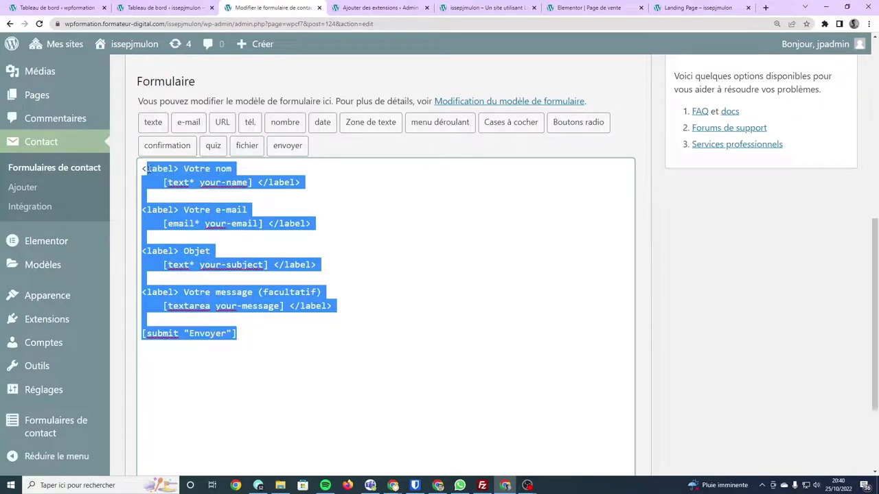
left_click(143, 169)
left_click_drag(142, 169, 177, 168)
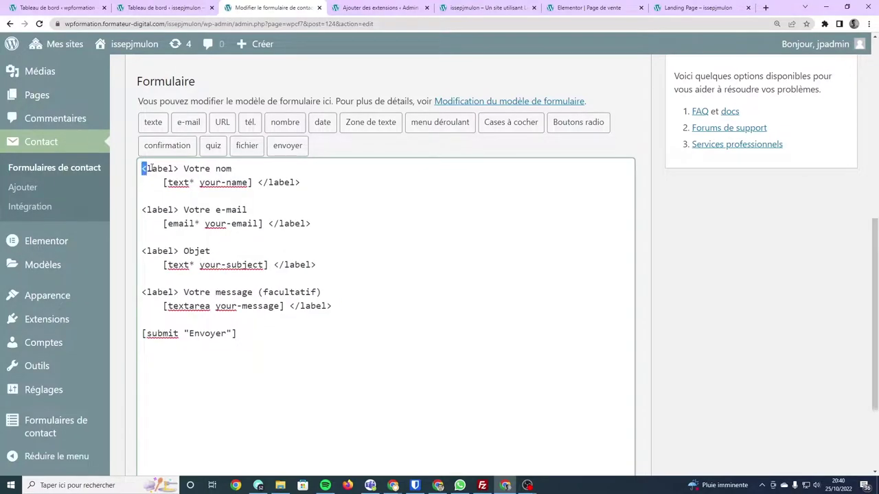
left_click(183, 168)
left_click_drag(158, 183, 172, 181)
left_click_drag(232, 168, 142, 168)
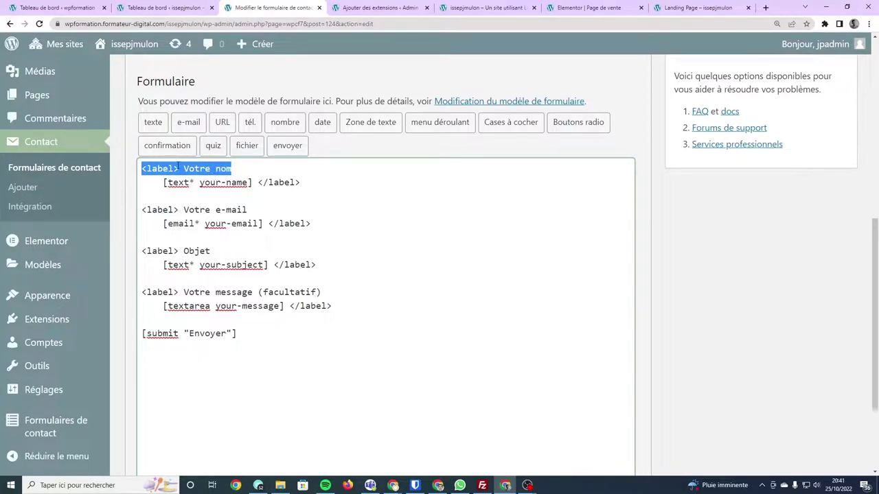
left_click_drag(163, 183, 253, 183)
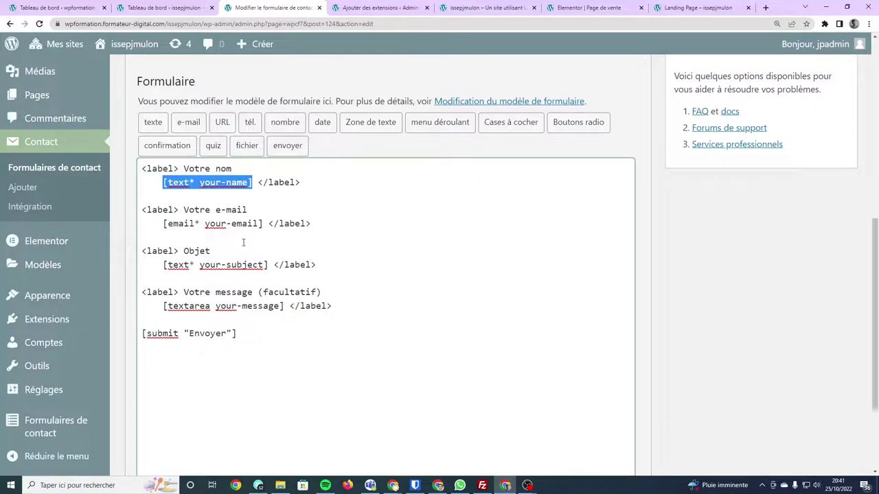
scroll(243, 242, "up", 5)
scroll(265, 255, "down", 1)
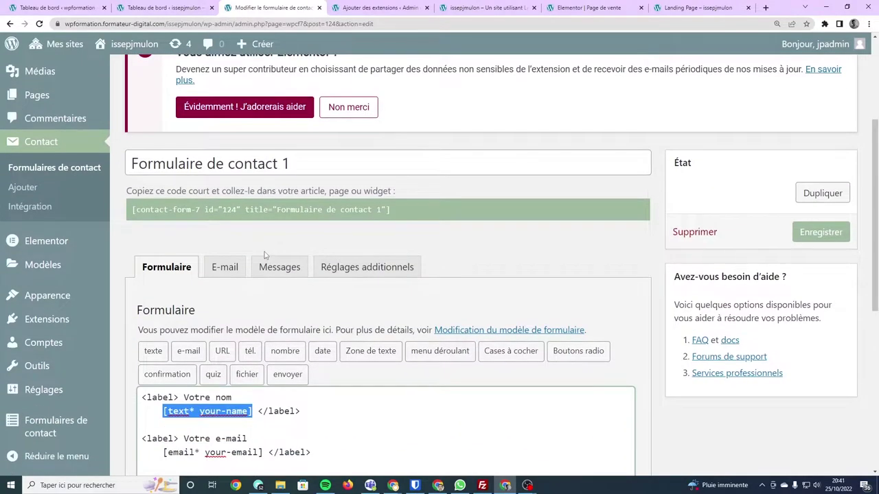
scroll(264, 255, "down", 4)
scroll(213, 206, "up", 5)
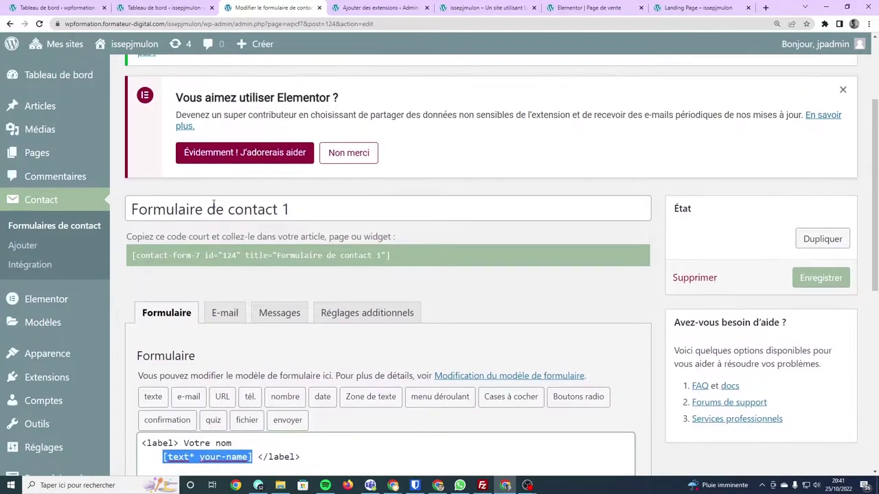
Step: Rename the form title from 'Formulaire de contact 1' to 'Lead Form LP'
left_click(236, 206)
key("ctrl+a")
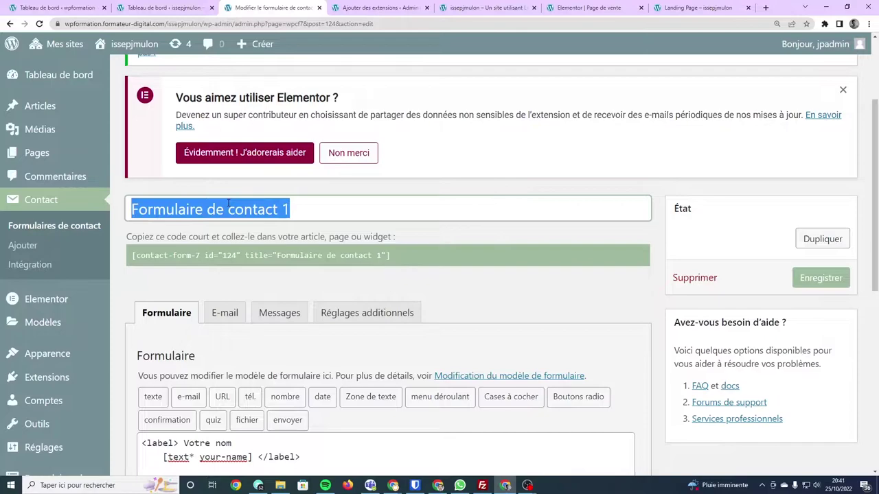
type("L")
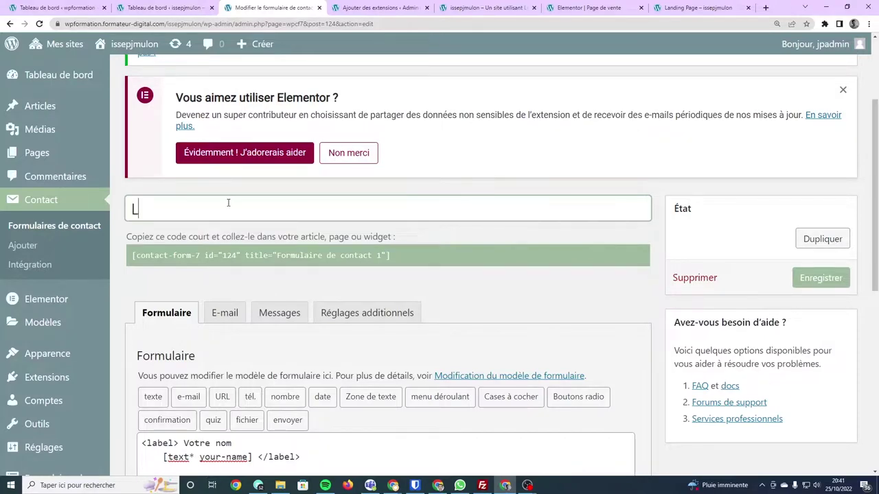
type("ead")
key("BackSpace")
type("F")
type("orm ")
type("land")
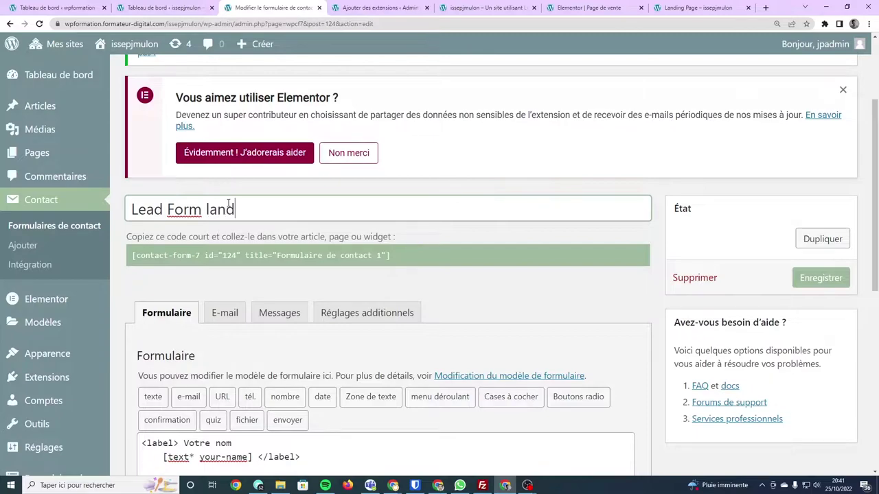
key("BackSpace")
key("BackSpace")
key("BackSpace")
key("BackSpace")
type("LP")
Step: Select the whole contact-form-7 shortcode in the green box to copy it
scroll(311, 277, "down", 2)
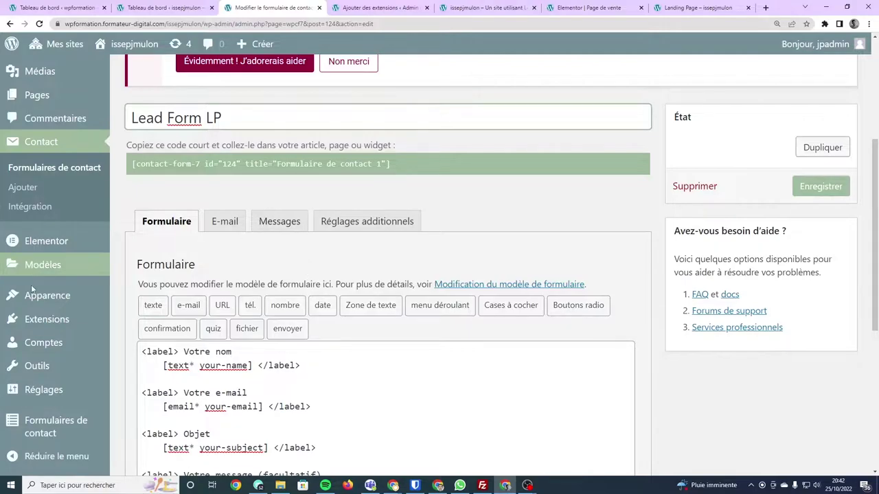
scroll(320, 271, "down", 2)
scroll(319, 270, "up", 3)
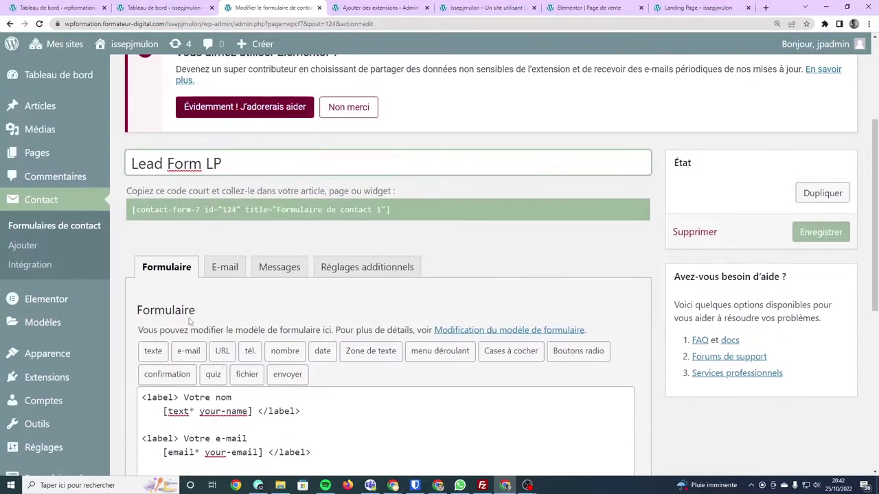
scroll(433, 320, "down", 4)
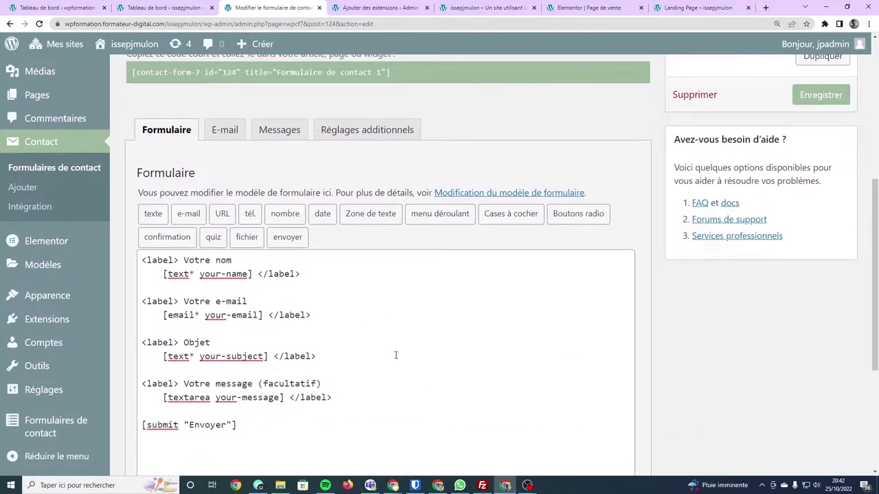
scroll(363, 388, "up", 4)
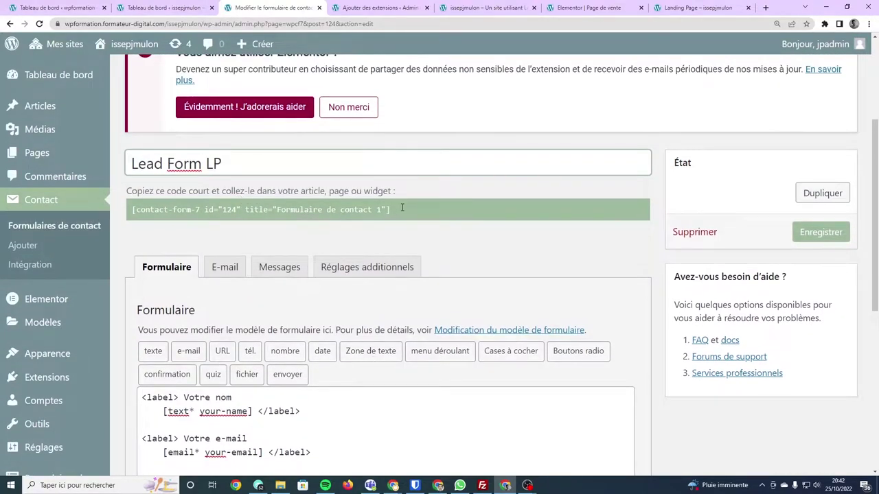
left_click(339, 213)
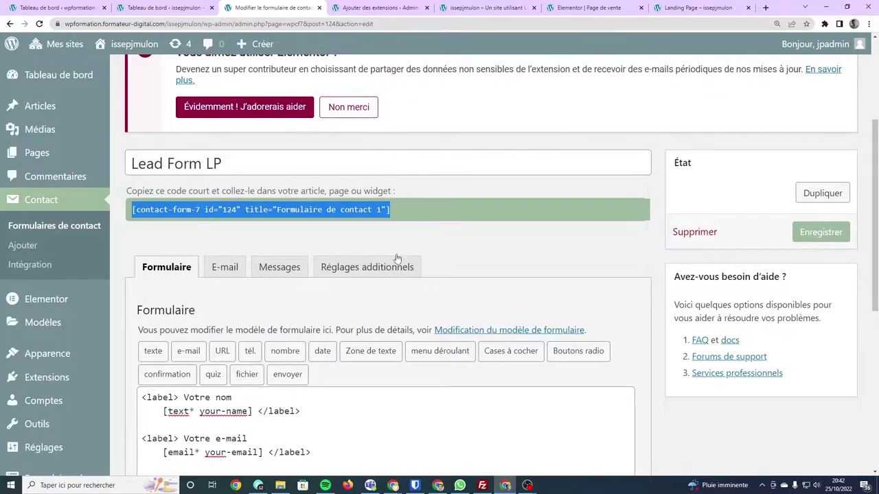
scroll(396, 258, "down", 4)
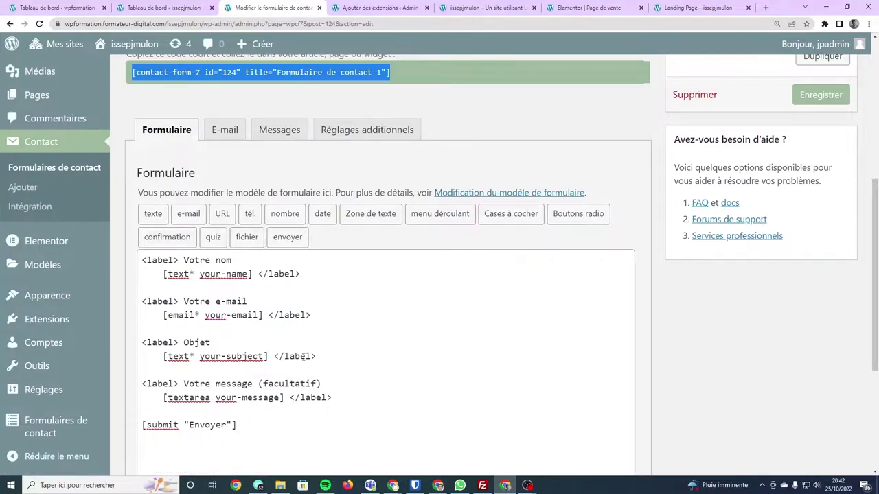
left_click(430, 68)
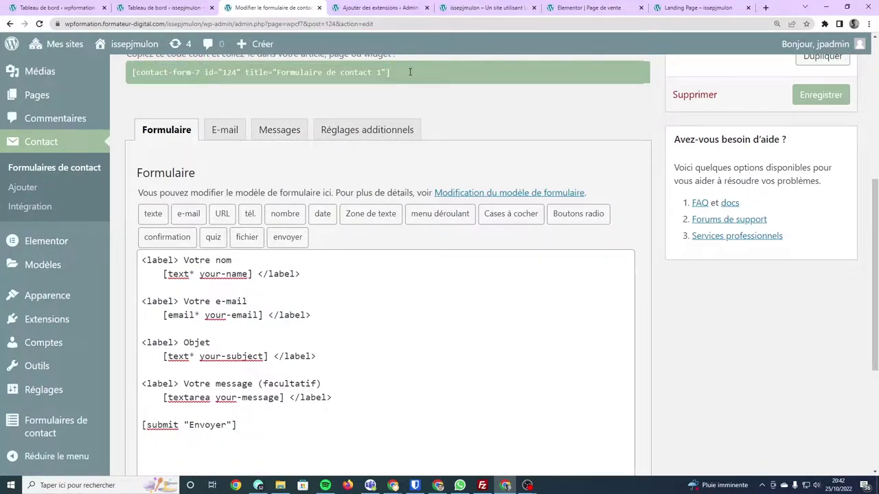
left_click_drag(410, 72, 123, 64)
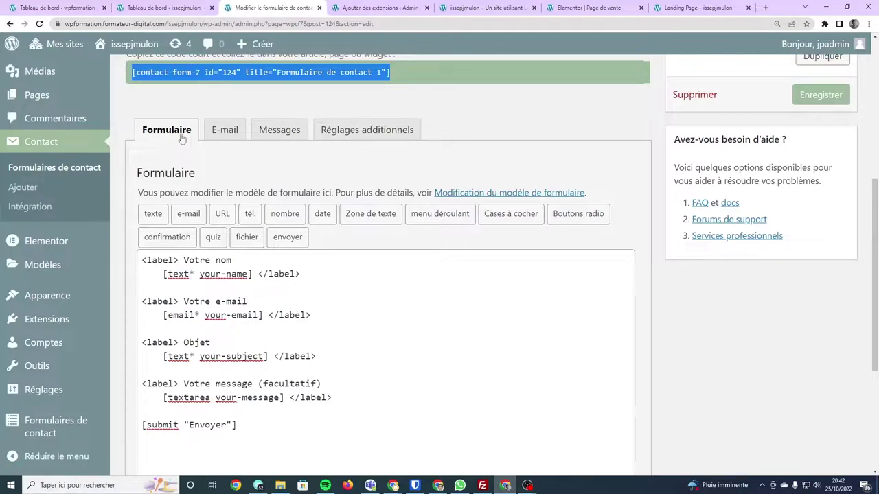
scroll(182, 139, "up", 3)
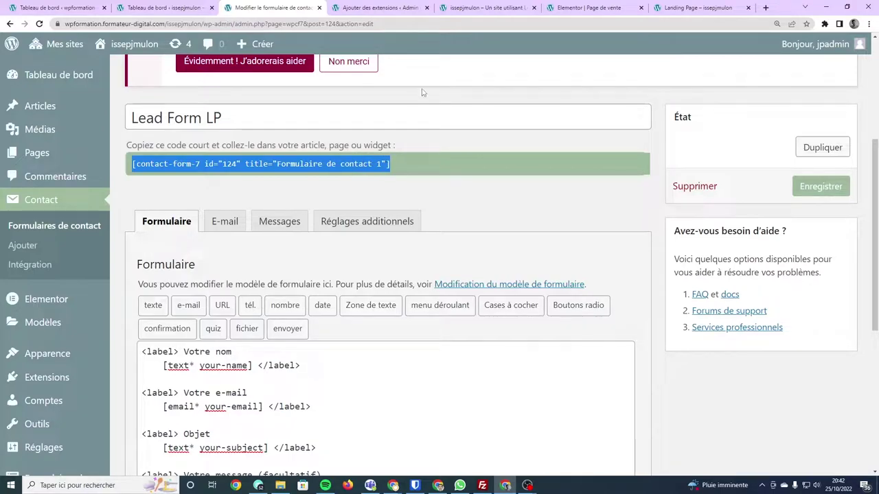
left_click(377, 7)
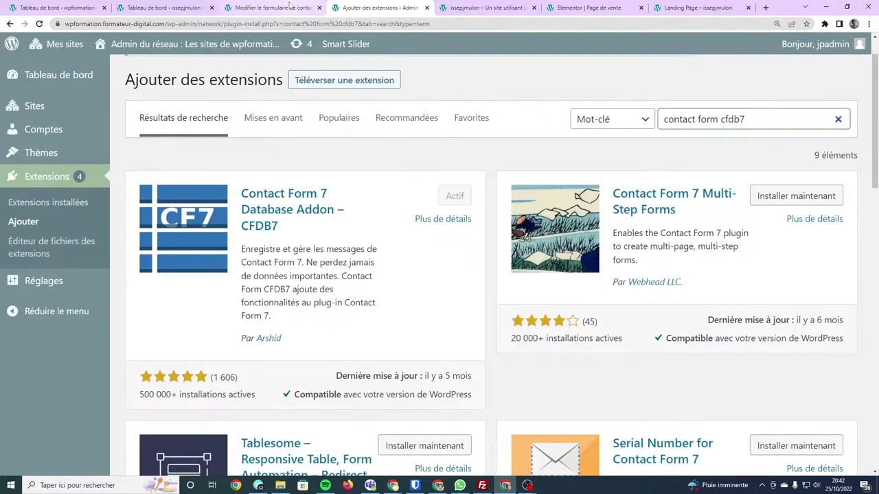
Step: Close the 'Ajouter des extensions' plugin search tab, leaving the form editor
left_click(292, 6)
scroll(173, 100, "up", 2)
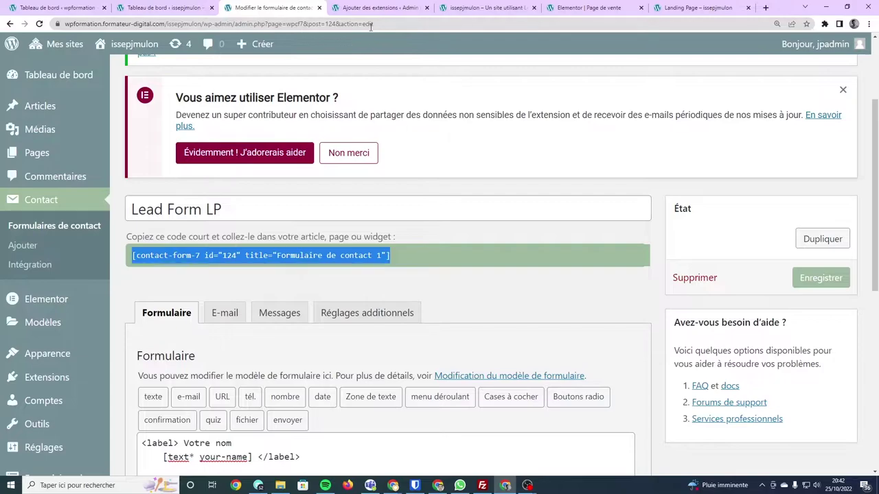
left_click(374, 12)
left_click(427, 7)
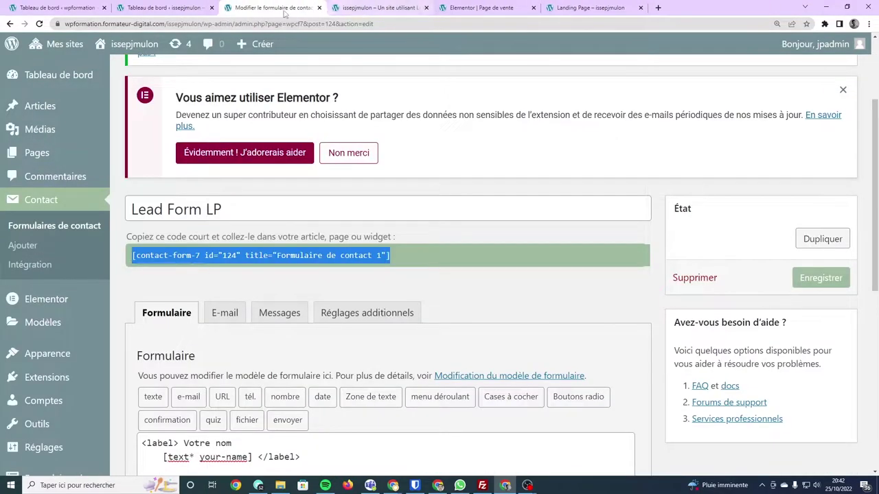
scroll(265, 205, "up", 2)
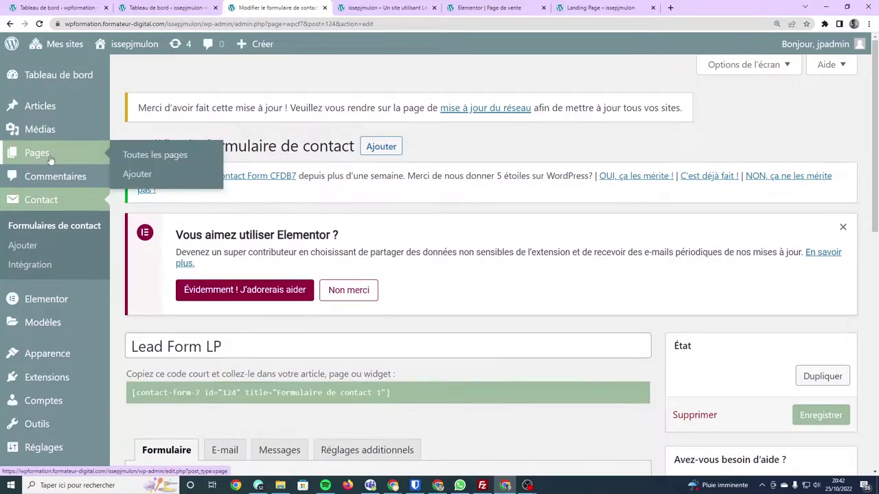
Step: Open the Pages list in a new browser tab and switch to it
right_click(48, 156)
left_click(68, 162)
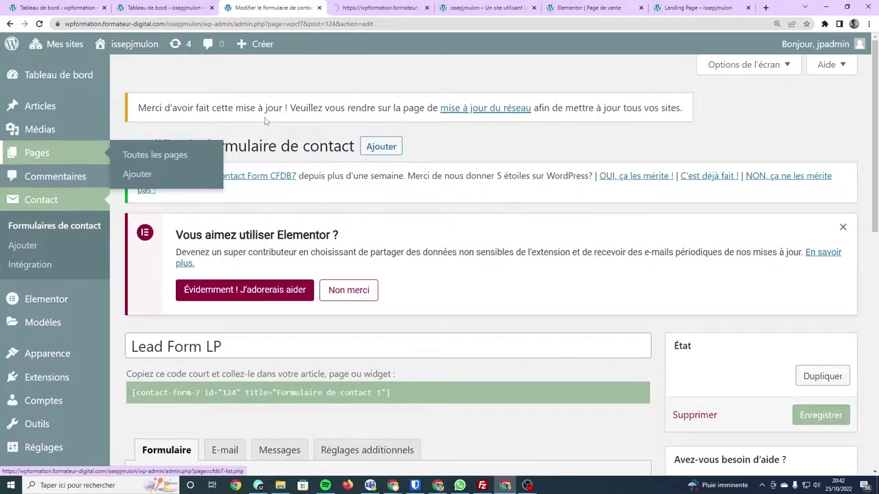
scroll(324, 251, "down", 4)
scroll(327, 257, "down", 2)
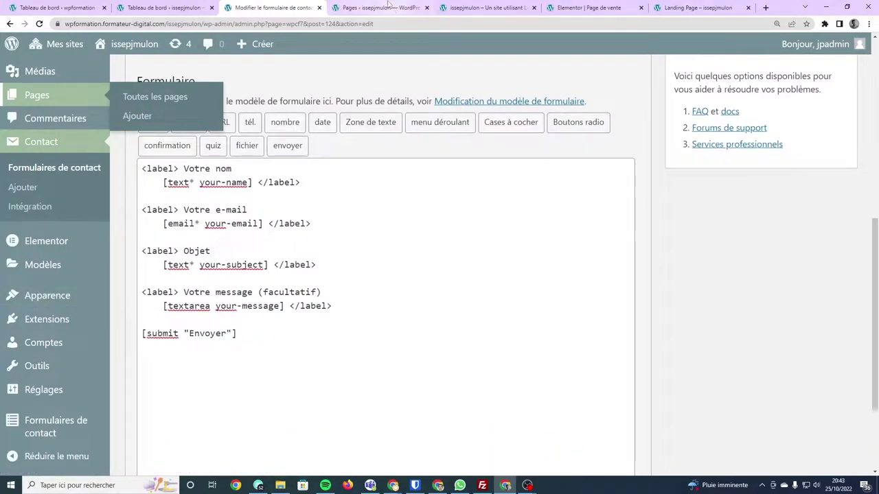
left_click(366, 7)
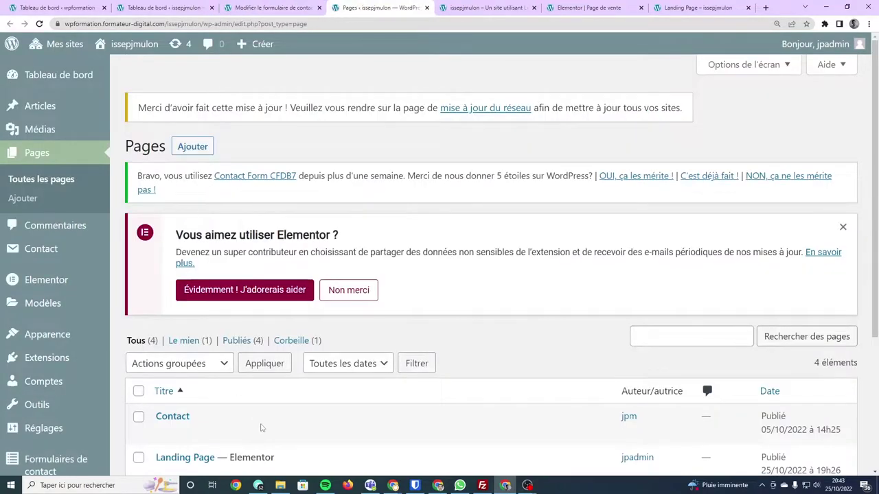
Step: Launch 'Modifier avec Elementor' on the Landing Page row in Toutes les pages
scroll(261, 427, "down", 2)
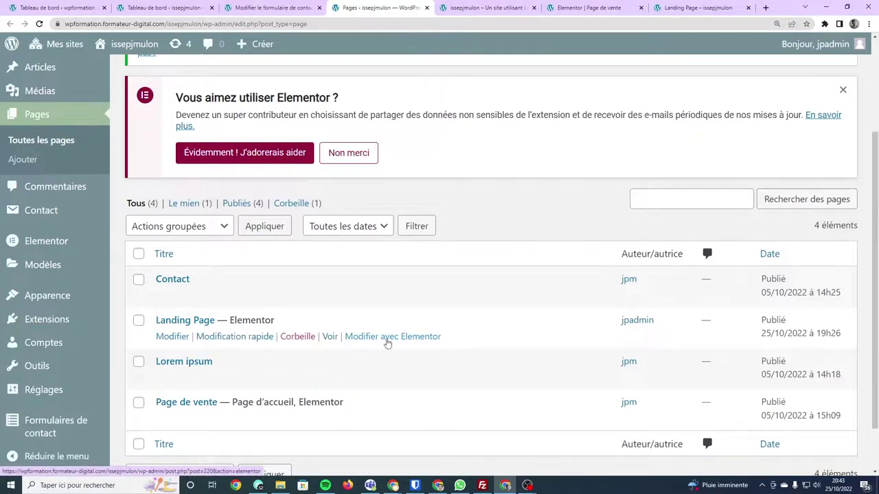
scroll(386, 343, "down", 3)
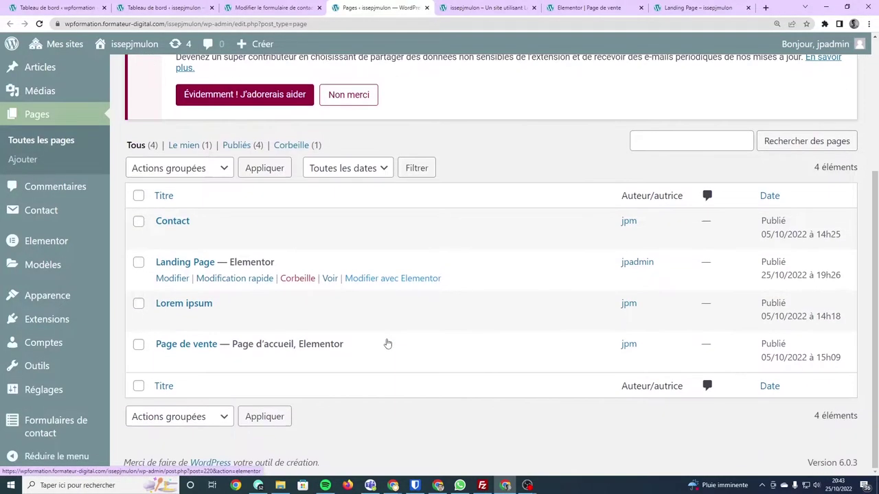
scroll(387, 343, "up", 5)
scroll(386, 343, "down", 3, "ctrl")
scroll(289, 300, "down", 1, "ctrl")
scroll(171, 281, "up", 2, "ctrl")
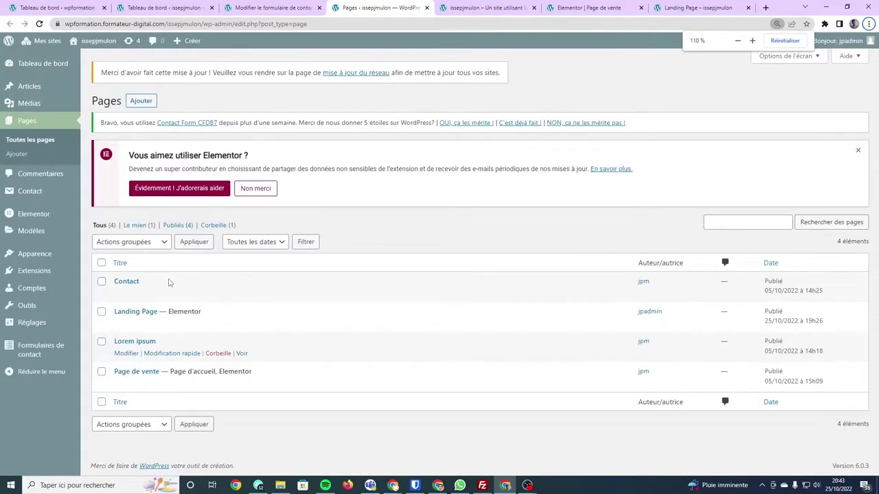
scroll(376, 347, "up", 3, "ctrl")
scroll(376, 347, "up", 1, "ctrl")
scroll(376, 348, "down", 2)
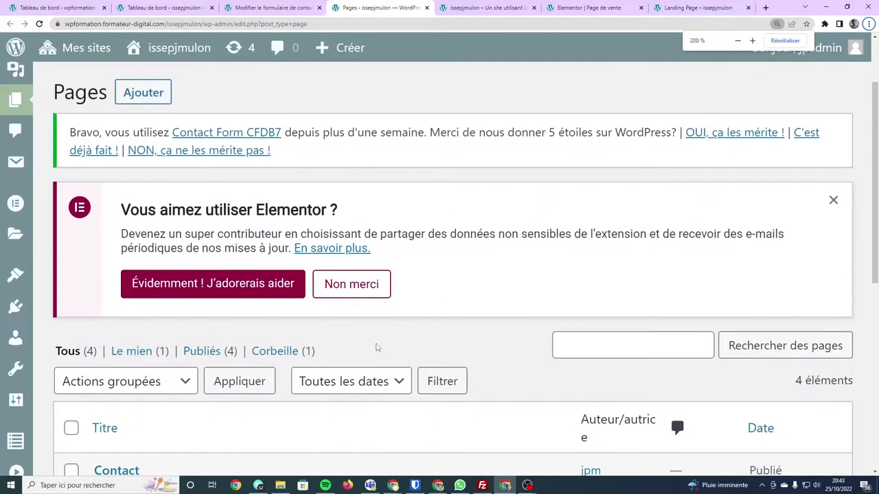
scroll(376, 347, "down", 2)
scroll(376, 348, "down", 2)
left_click(375, 288)
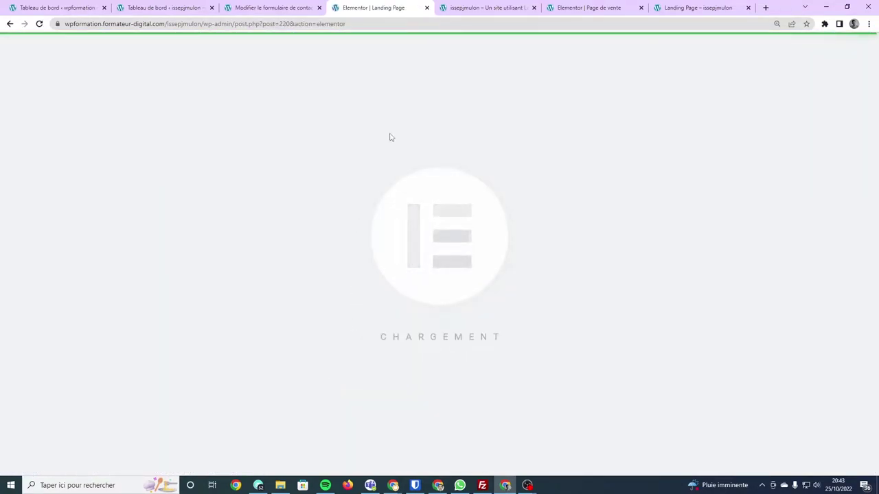
Step: Scroll the loaded Elementor canvas to the Contactez nous section and its empty right column
scroll(405, 144, "down", 2)
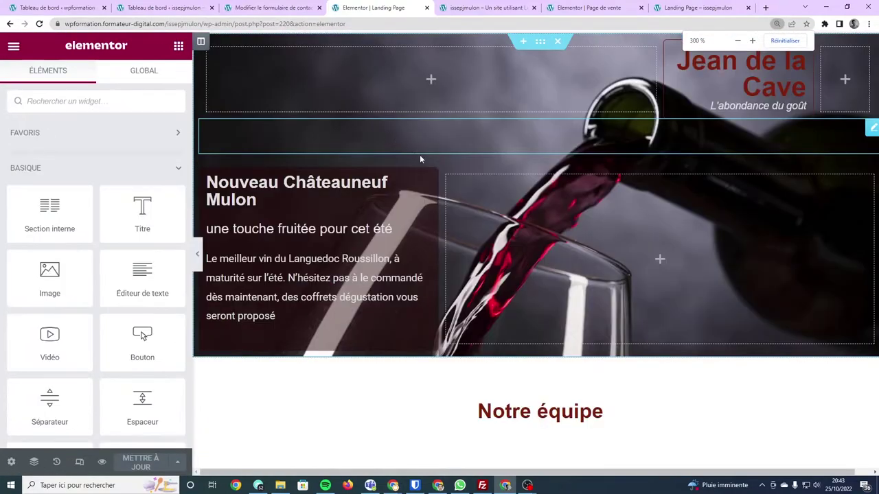
scroll(420, 155, "up", 3)
scroll(456, 177, "up", 2)
scroll(456, 177, "down", 1)
scroll(456, 177, "down", 2)
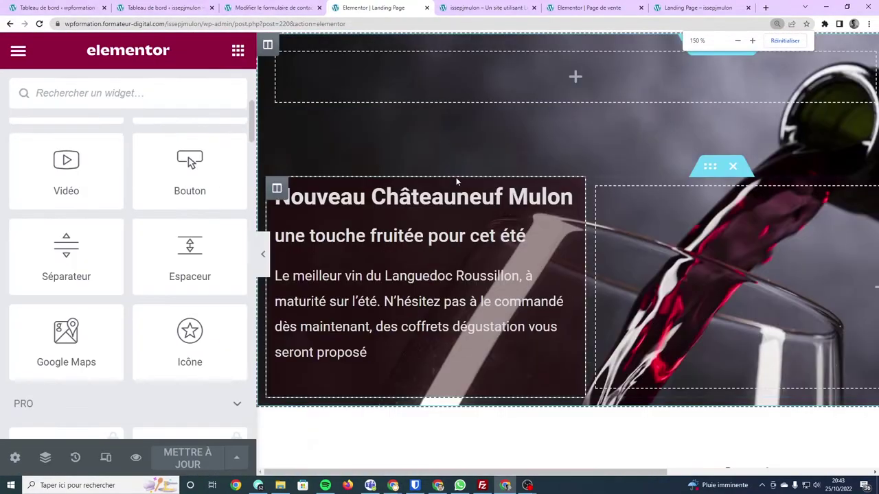
scroll(455, 178, "down", 2)
scroll(456, 177, "down", 4)
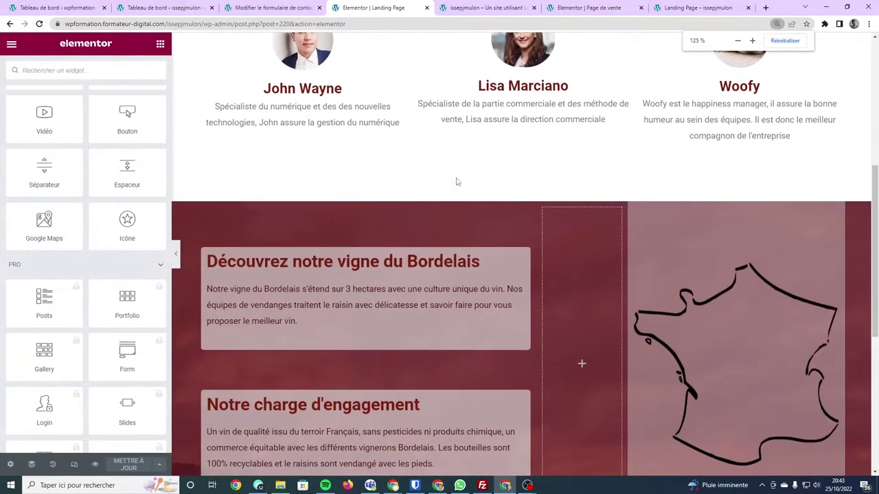
scroll(456, 178, "down", 3)
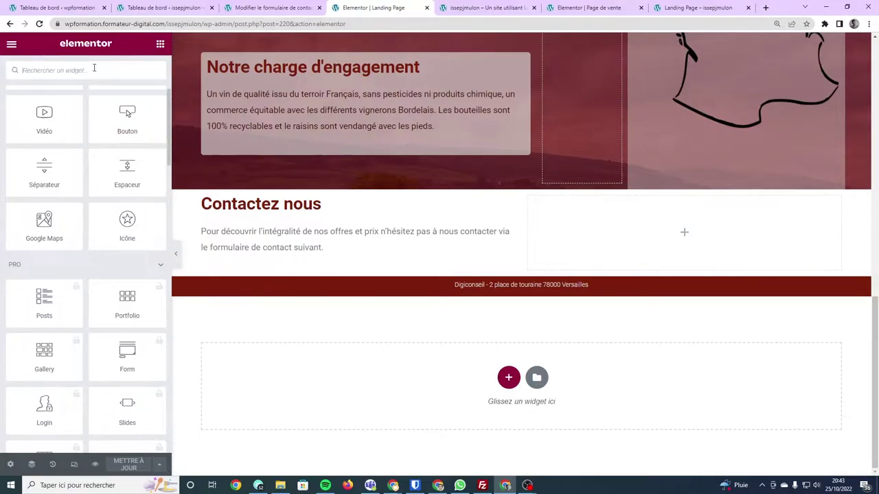
scroll(93, 71, "up", 2)
scroll(95, 73, "up", 2, "ctrl")
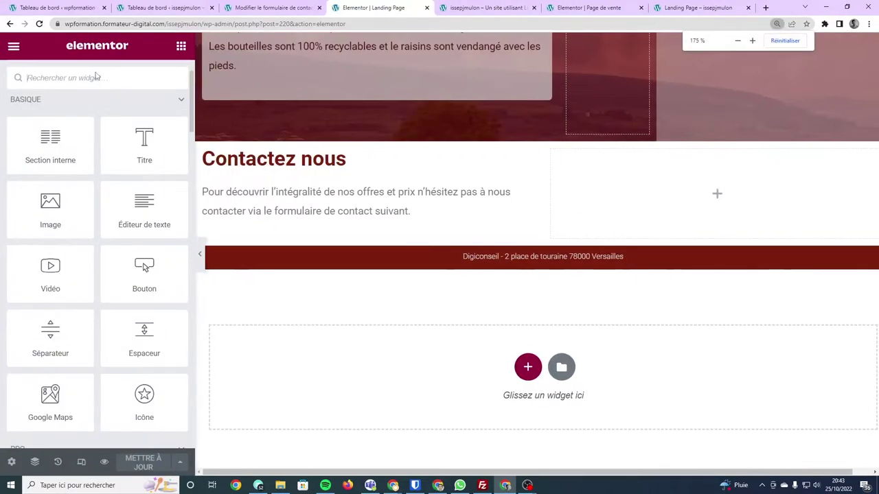
scroll(96, 76, "up", 4, "ctrl")
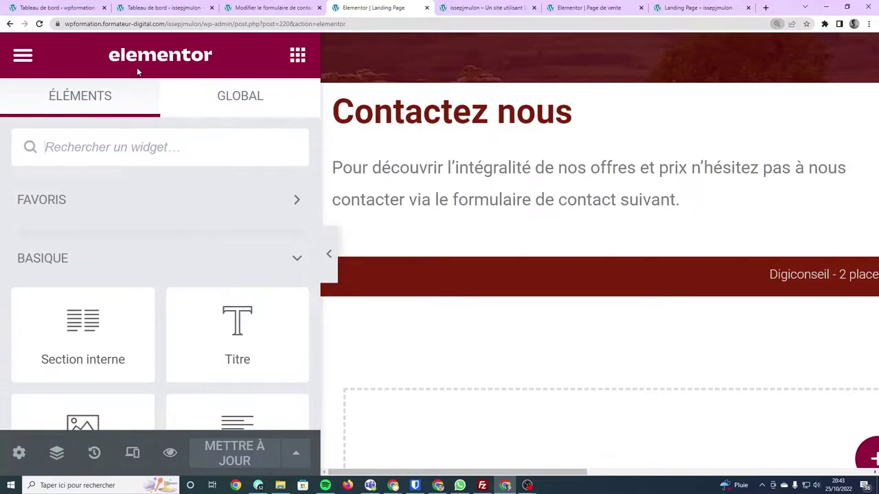
Step: Place a Code court widget in the empty Contactez nous column and paste the form shortcode
type("code")
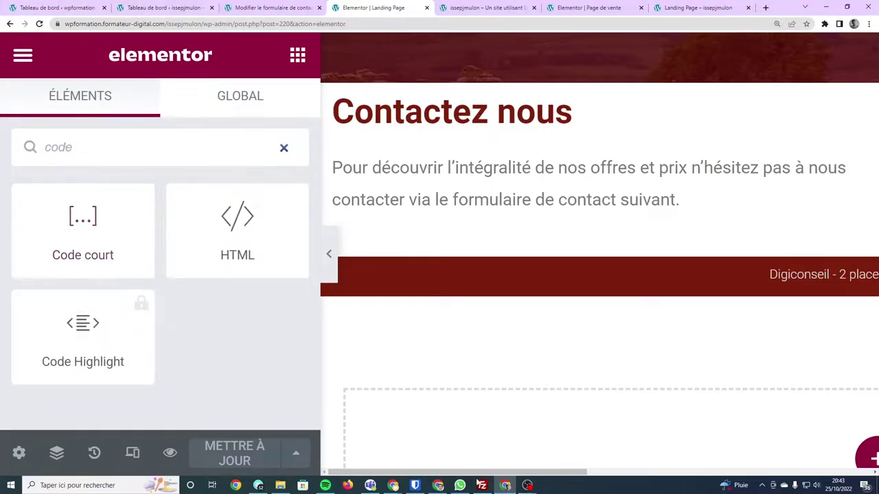
mouse_move(486, 472)
left_mouse_down()
mouse_move(818, 474)
mouse_move(650, 473)
left_mouse_up()
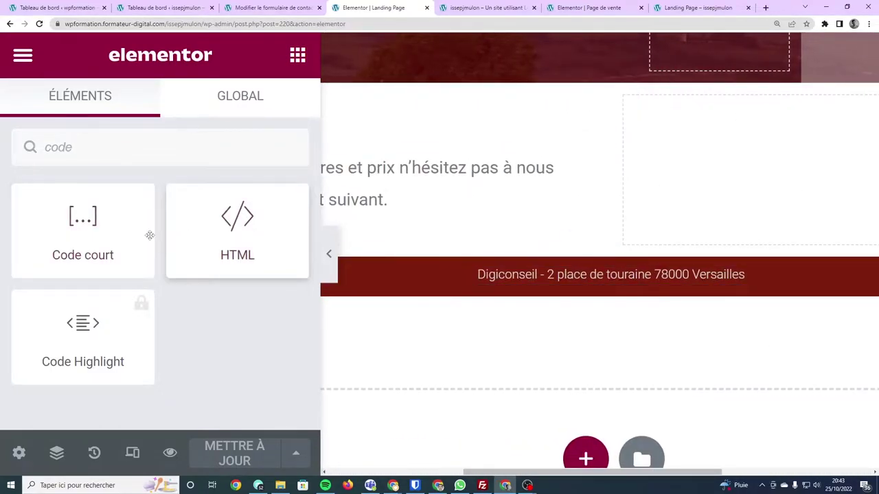
left_click_drag(150, 236, 740, 231)
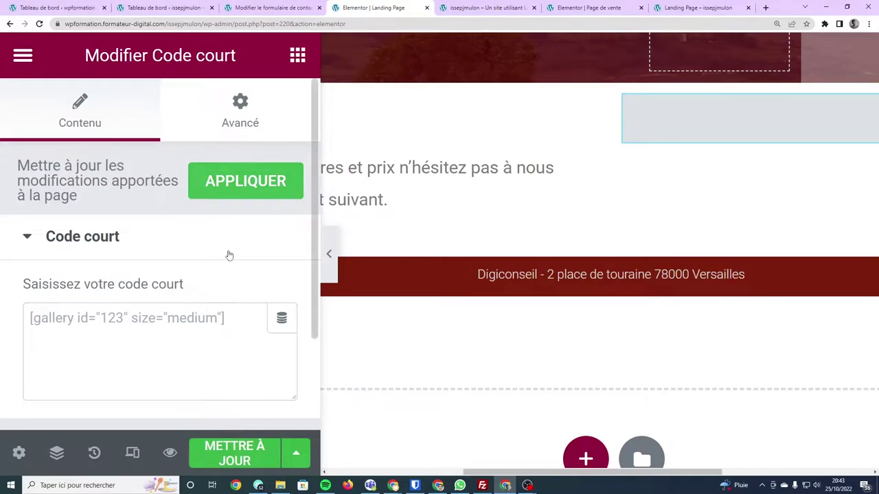
key("ctrl+minus")
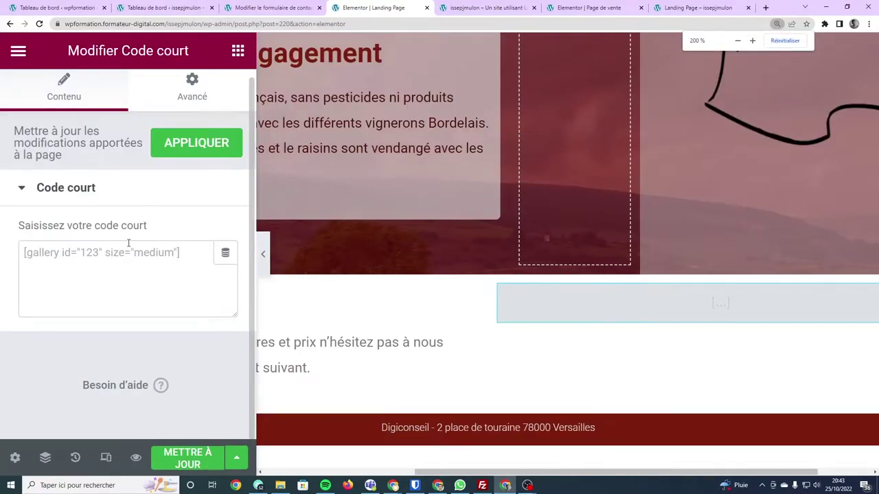
left_click(127, 243)
type("[contact-form-7 id=\"124\" title=\"Formulaire de contact 1\"]")
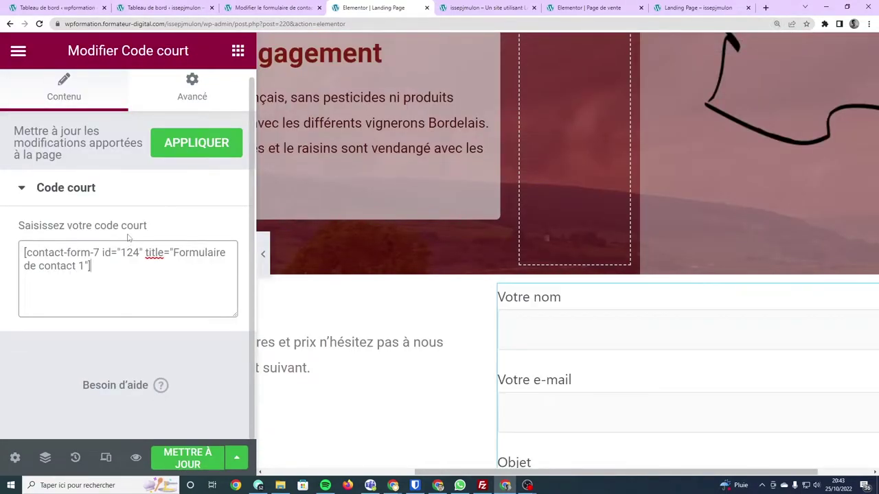
Step: Save the Landing Page with Mettre à jour and zoom out to check the form
scroll(575, 293, "down", 5)
scroll(594, 274, "down", 5)
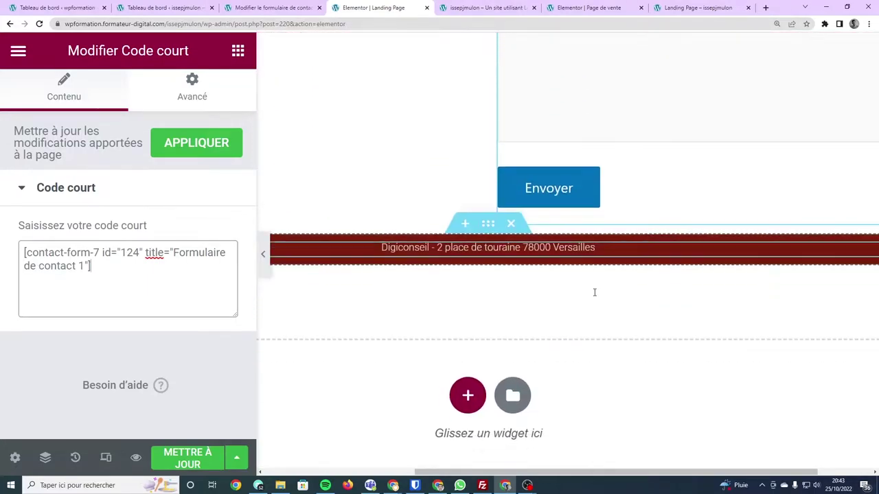
scroll(592, 301, "up", 3)
scroll(591, 293, "up", 4)
scroll(590, 292, "up", 4)
scroll(309, 300, "down", 2)
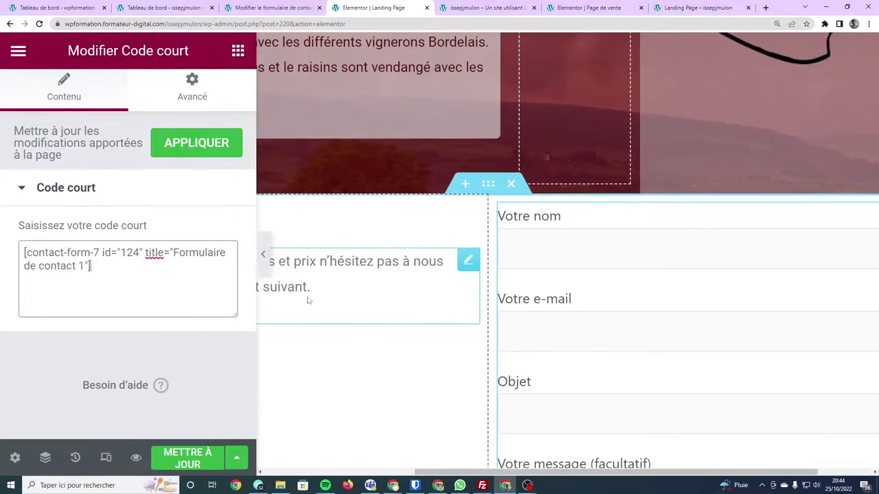
left_click(188, 458)
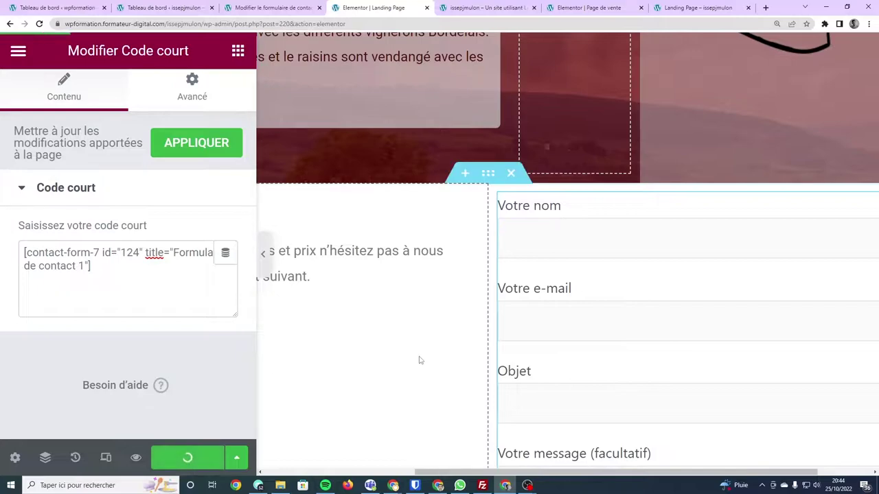
key("ctrl+minus")
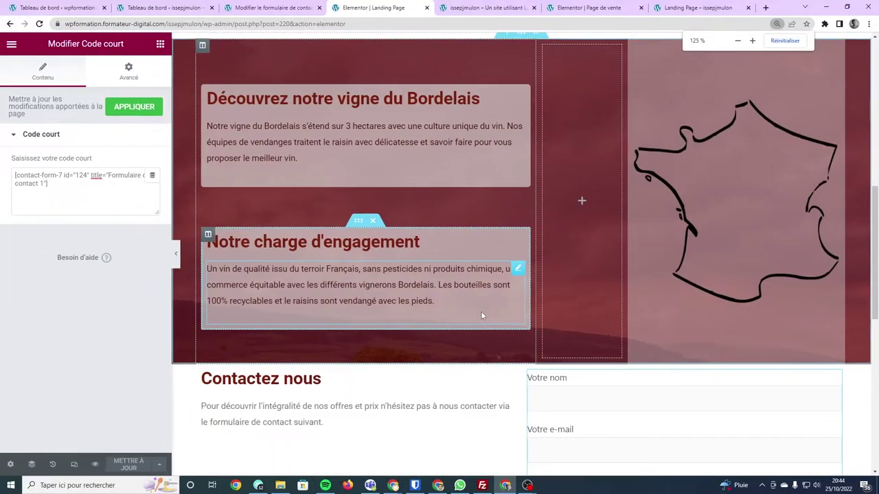
scroll(481, 316, "down", 2)
scroll(481, 314, "down", 3)
scroll(467, 323, "up", 2)
scroll(477, 307, "down", 1)
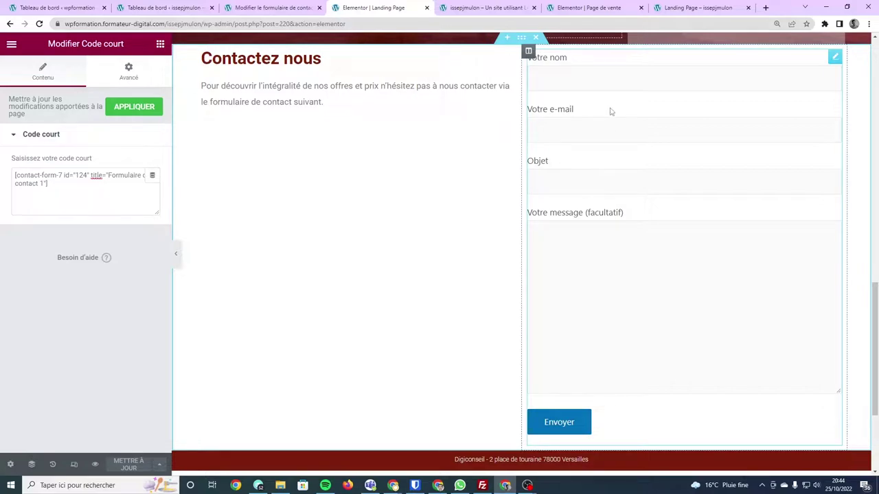
Step: In the site preview, try the Nom and Email fields and pick Magasin for Je suis
left_click(482, 8)
scroll(526, 225, "down", 2)
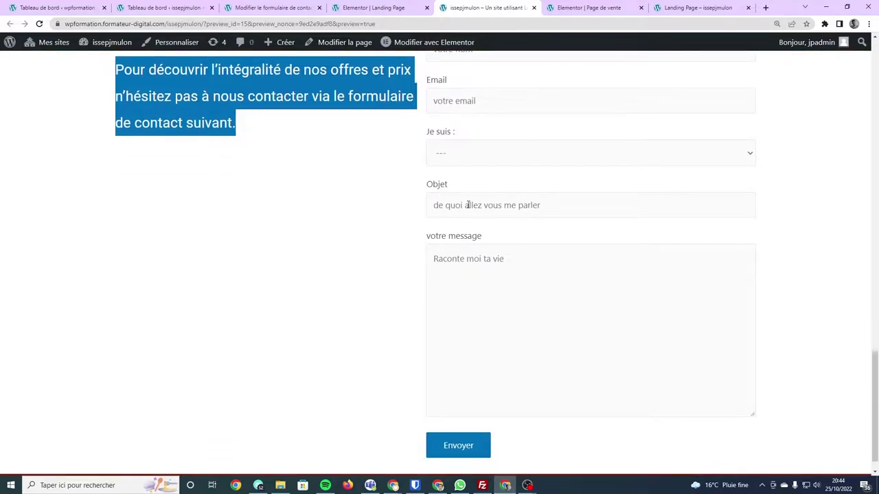
scroll(481, 210, "up", 2)
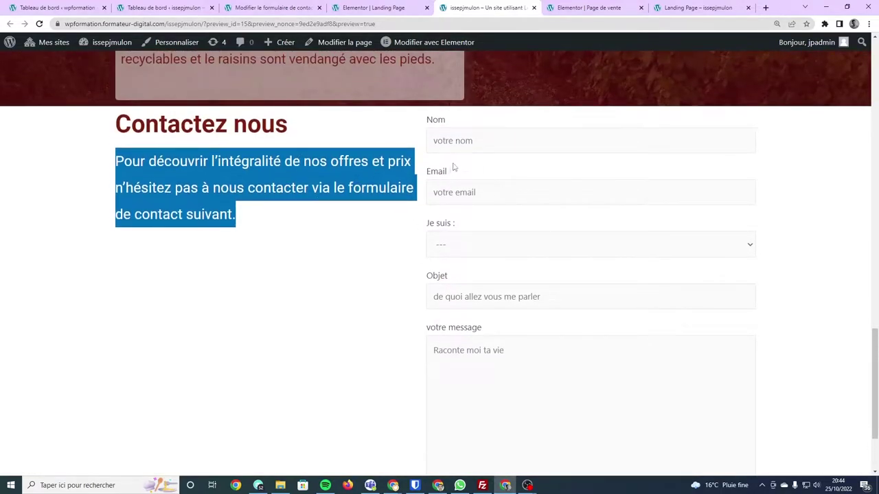
left_click(473, 148)
left_click(463, 190)
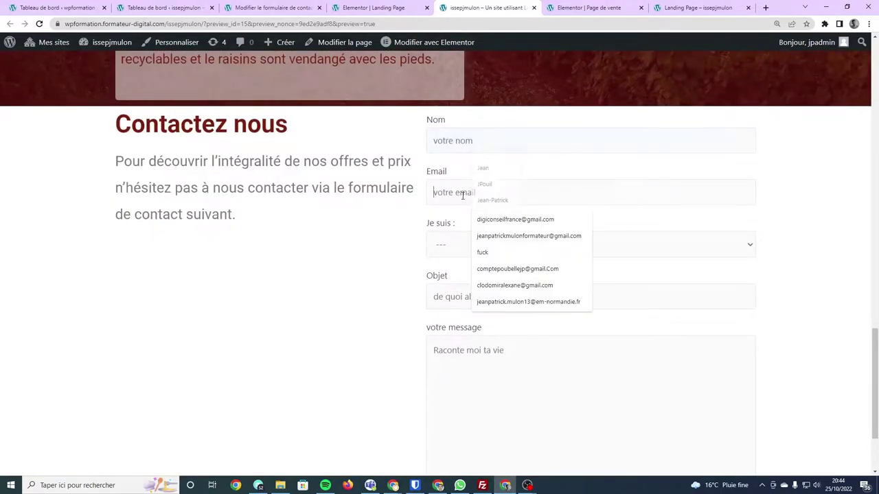
left_click(368, 216)
left_click(533, 254)
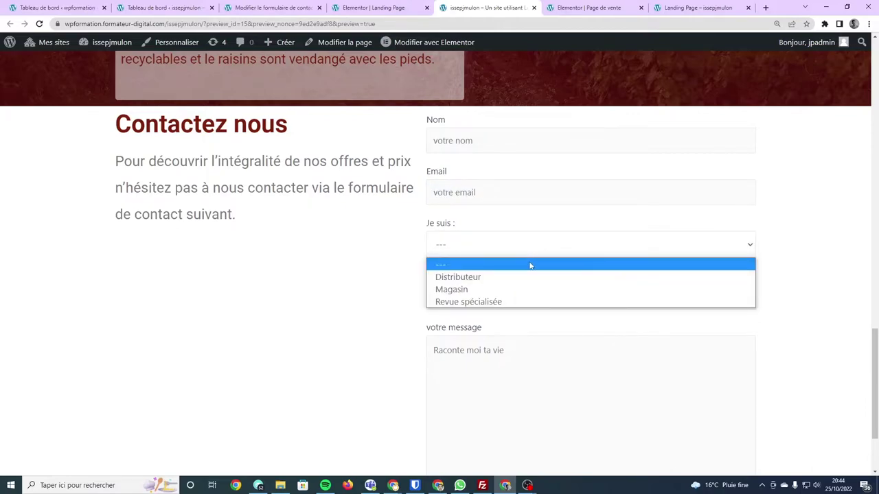
left_click(532, 293)
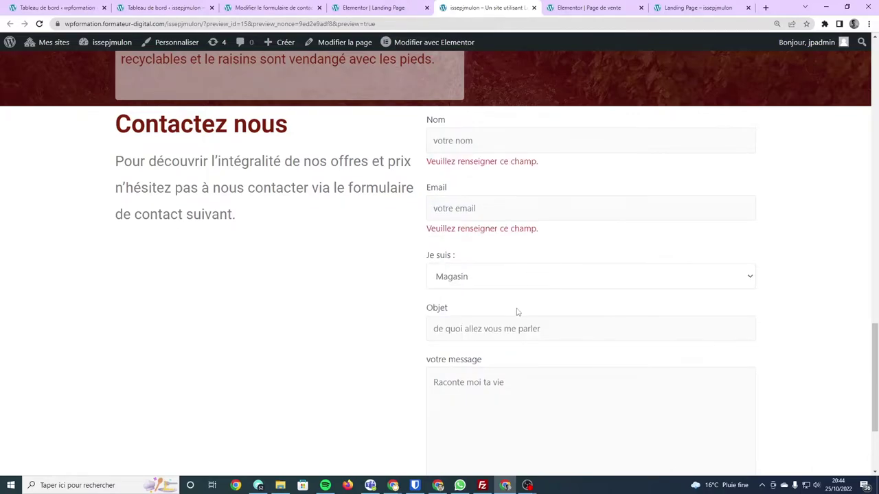
left_click(509, 331)
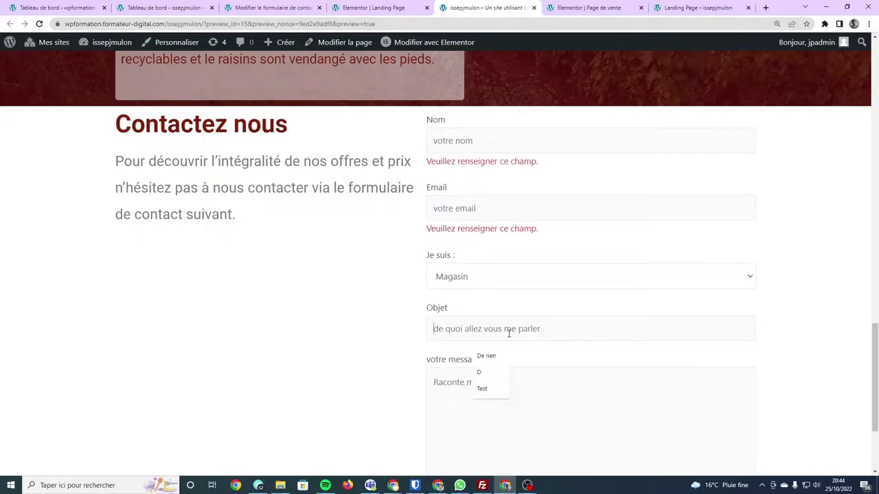
Step: Click through the previewed form's Nom, Objet and message fields
left_click(436, 137)
triple_click(500, 114)
left_click(476, 145)
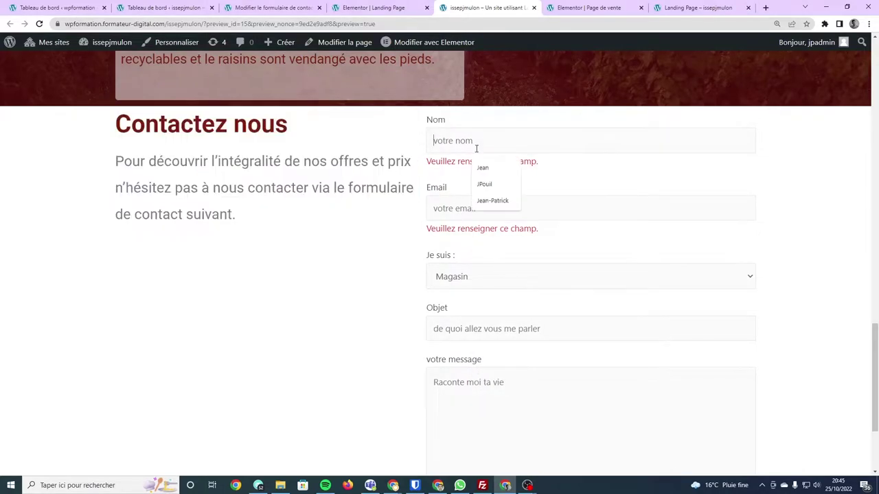
left_click_drag(422, 171, 532, 168)
left_click(539, 185)
scroll(547, 226, "down", 1)
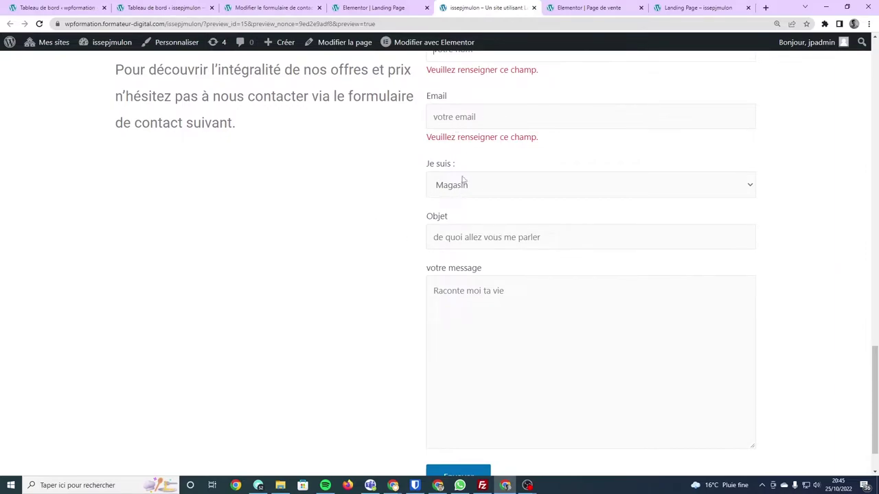
left_click(484, 239)
scroll(450, 165, "down", 1)
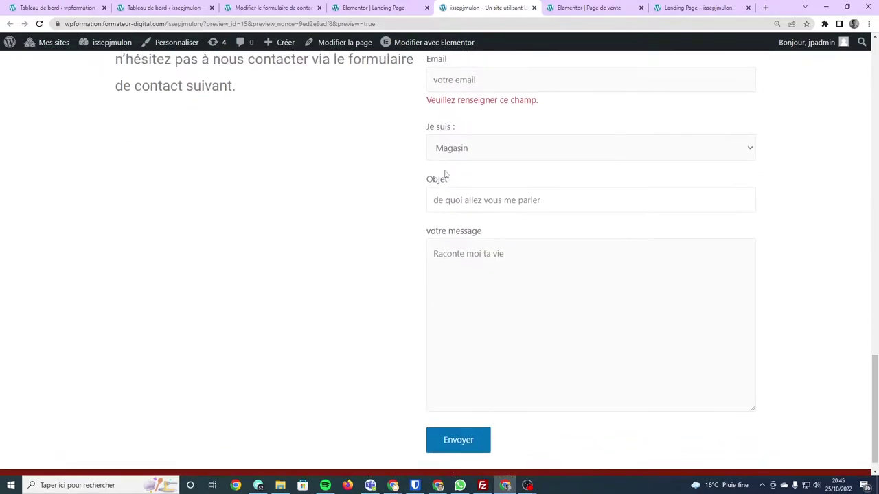
scroll(458, 151, "up", 2)
left_click(495, 142)
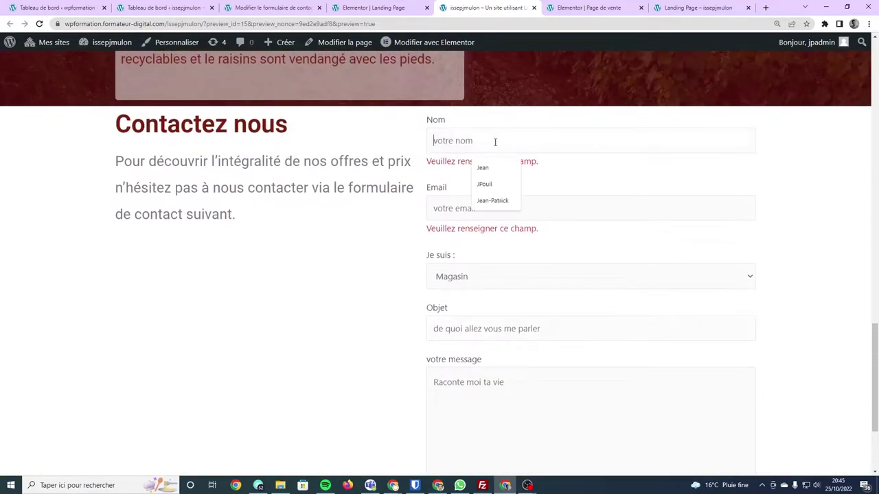
scroll(480, 153, "down", 2)
left_click(499, 246)
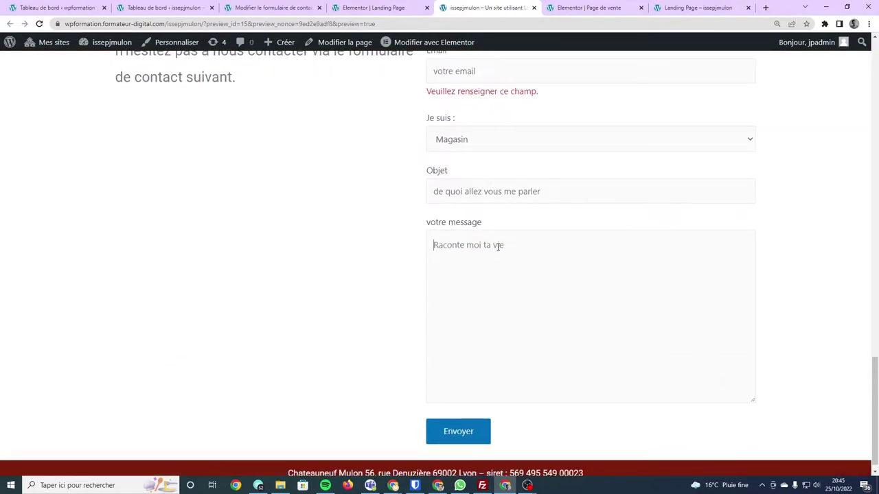
Step: Apply the shortcode change in the Landing Page editor, then show the Contact Form 7 template editor
left_click(364, 8)
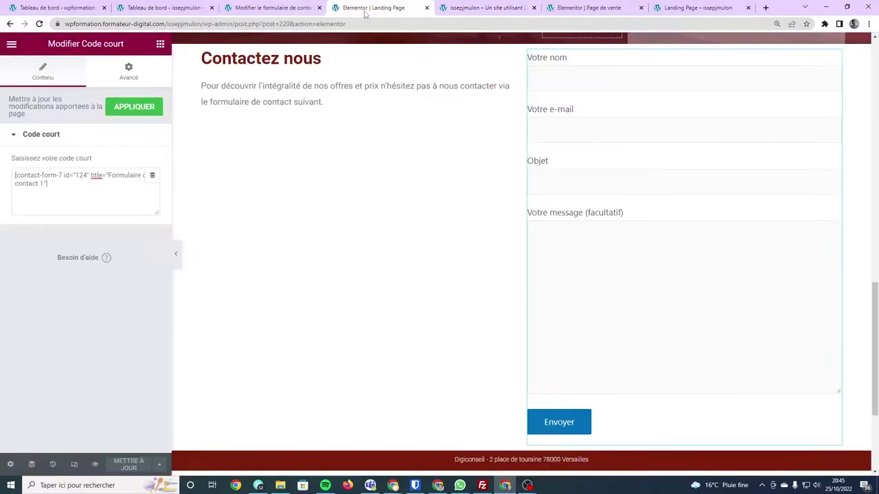
left_click(111, 112)
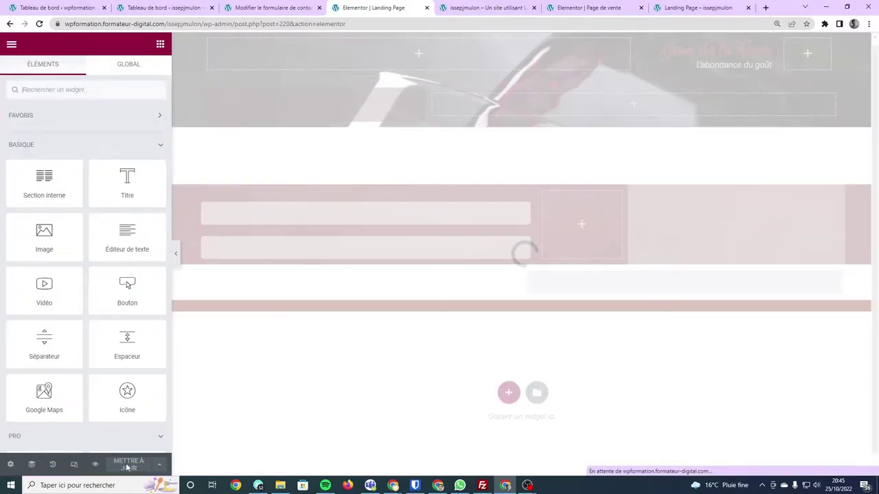
scroll(410, 298, "down", 3)
scroll(389, 289, "up", 2)
scroll(389, 290, "down", 10)
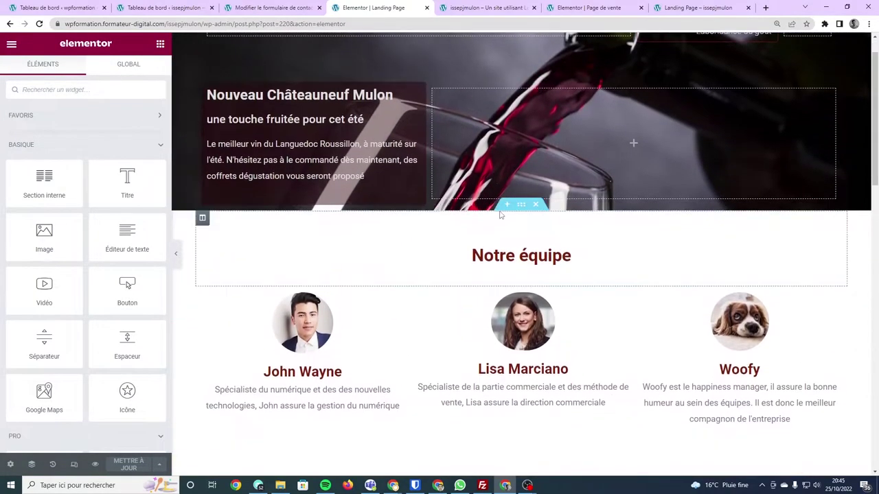
scroll(603, 260, "up", 1)
scroll(603, 259, "up", 2)
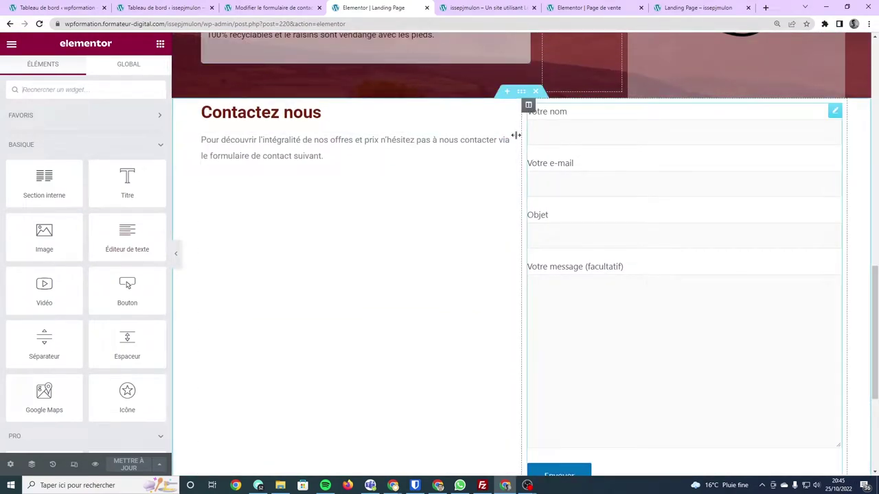
left_click(302, 8)
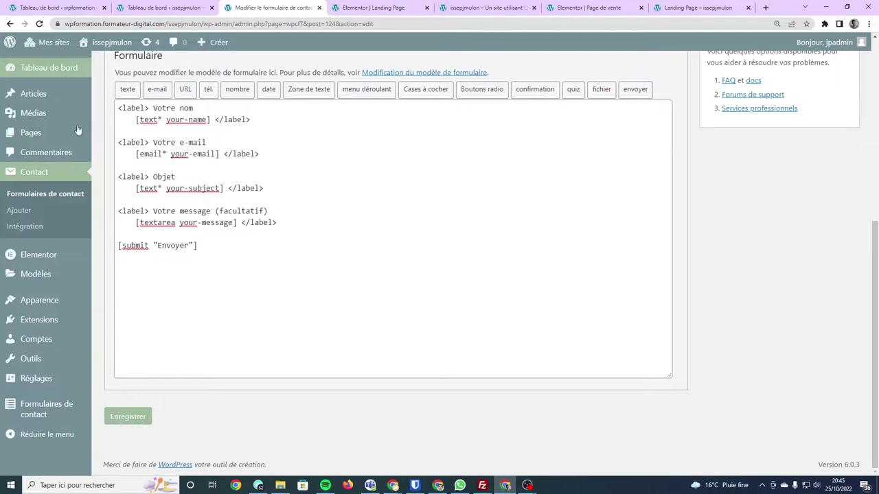
Step: Add two blank lines below the Votre nom field in the Lead Form LP template
scroll(190, 144, "up", 2)
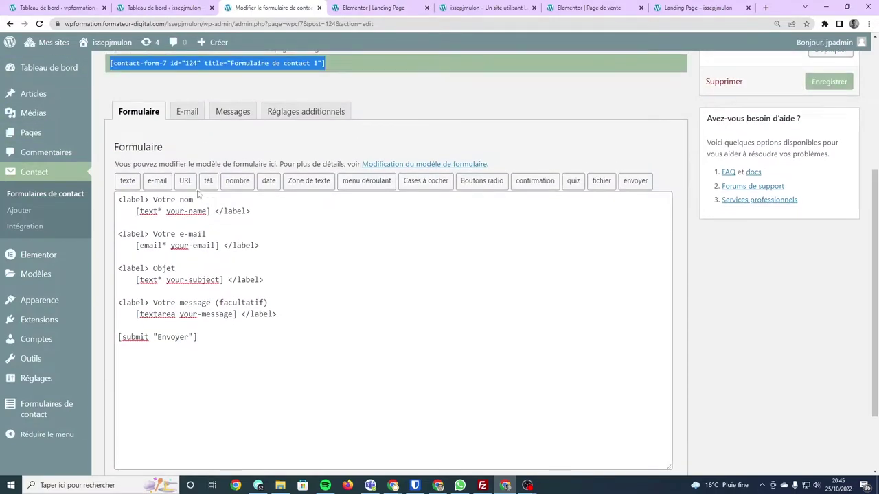
left_click_drag(194, 200, 157, 199)
left_click(212, 211)
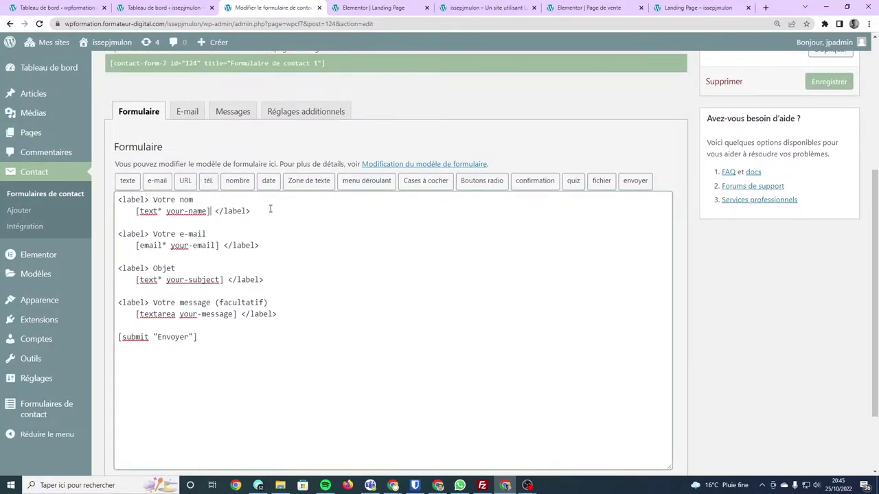
key("Return")
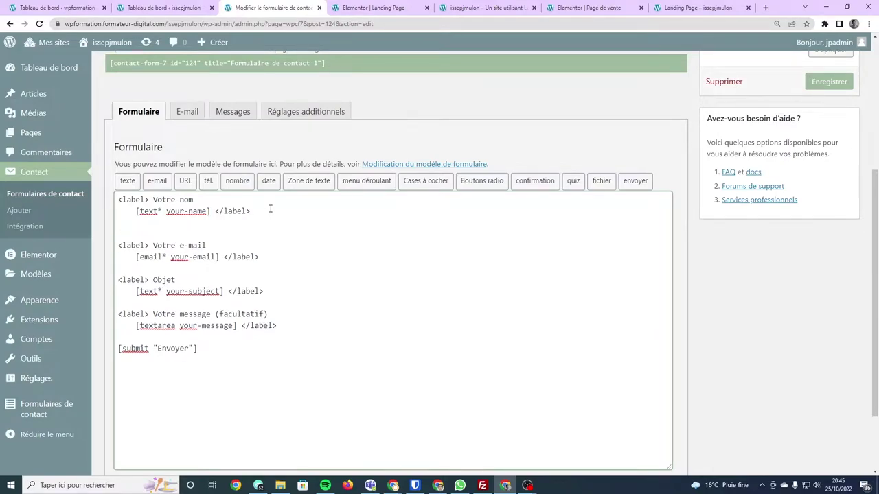
key("Return")
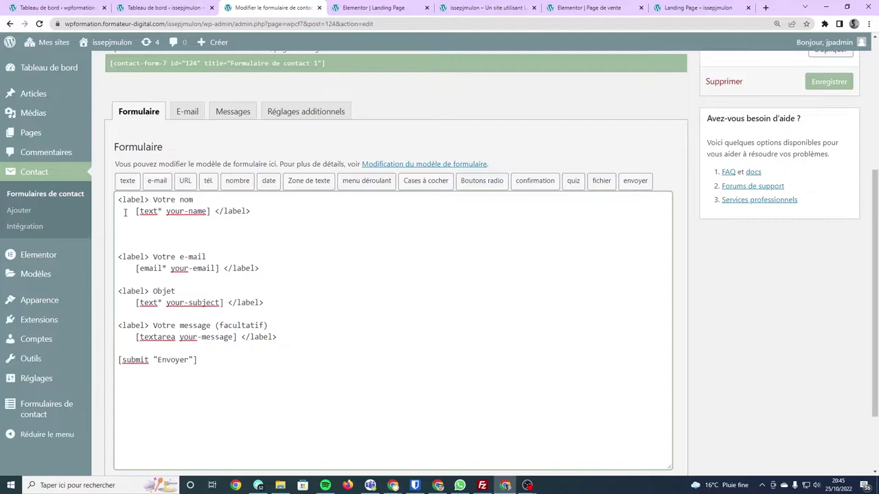
scroll(125, 213, "down", 2)
key("ctrl+plus")
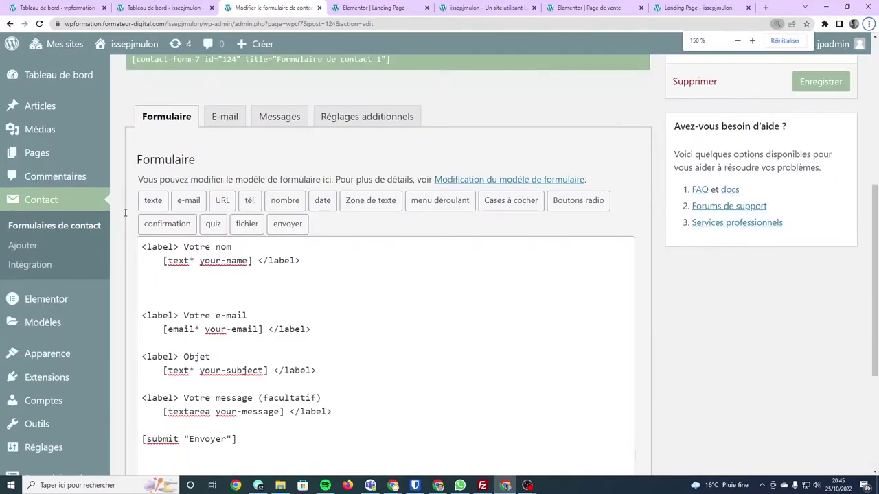
key("ctrl+plus")
key("ctrl+plus")
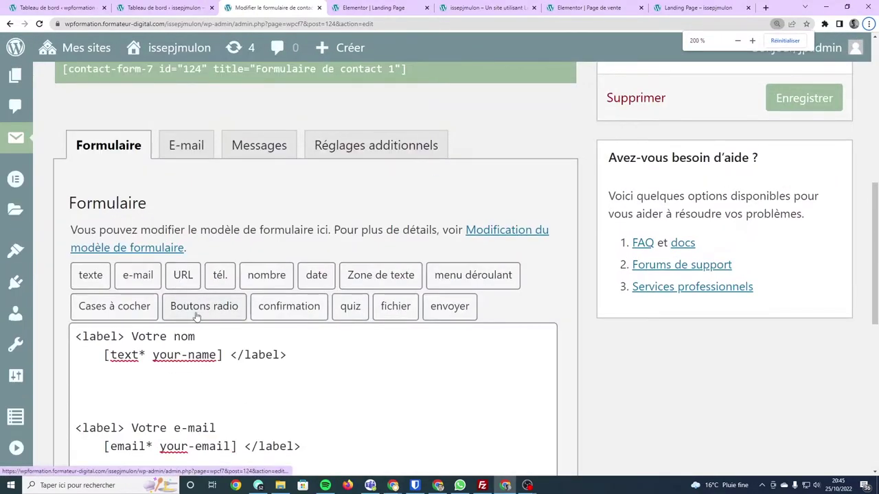
scroll(184, 309, "down", 1)
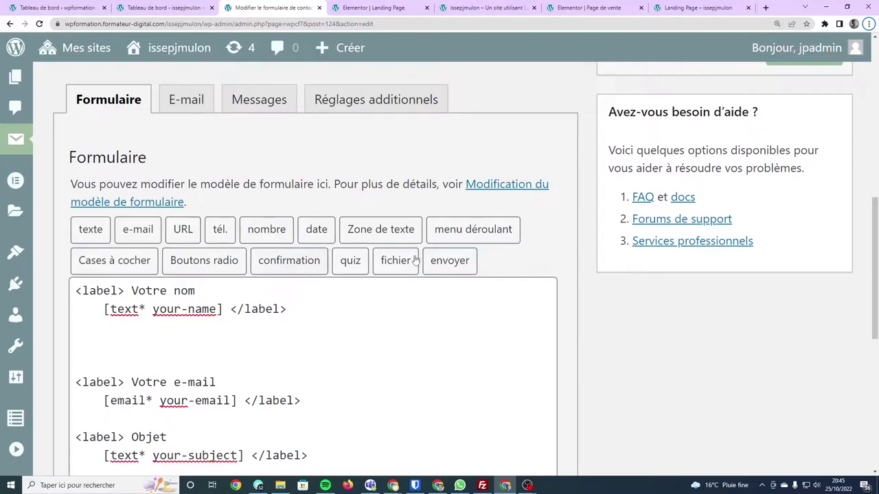
Step: Generate a required text field named Prenom and insert its tag into the form
left_click(100, 229)
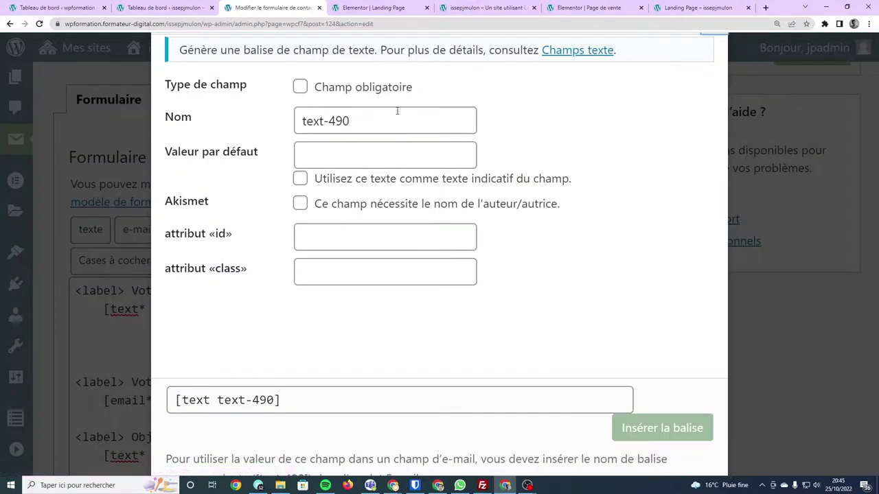
double_click(375, 129)
triple_click(375, 129)
type("Pré")
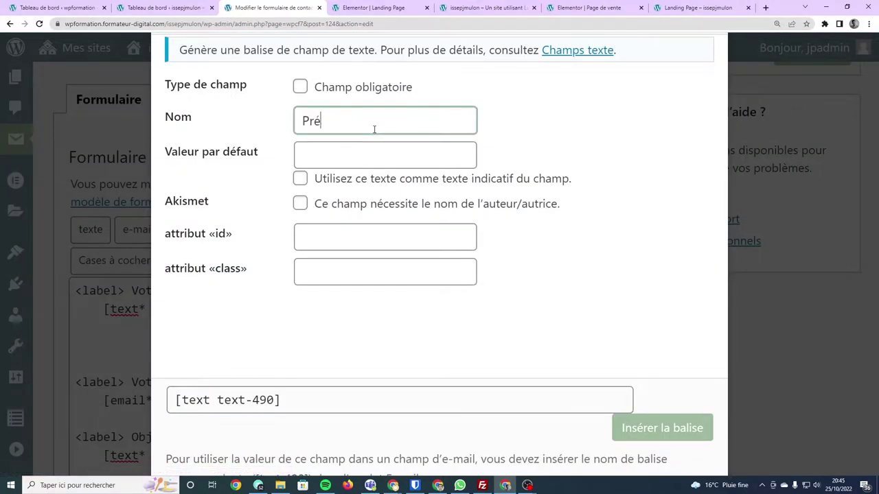
type("nom")
left_click(300, 87)
left_click(302, 156)
left_click(314, 121)
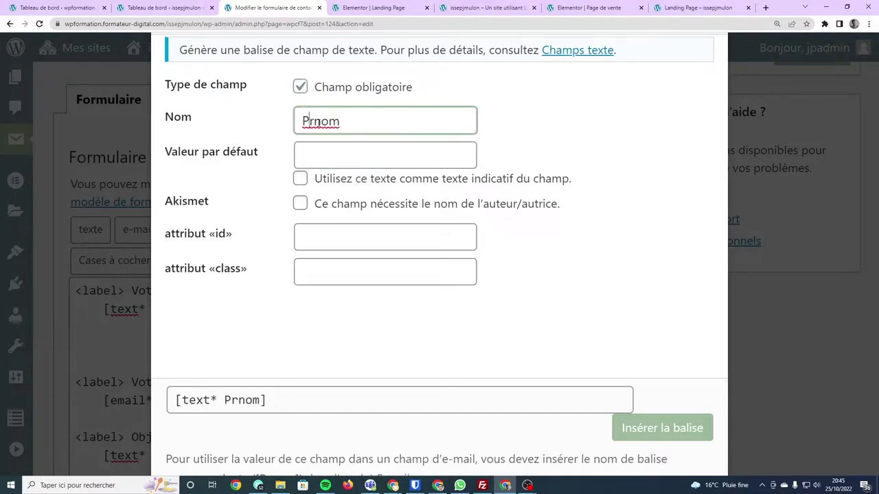
type("é")
left_click(318, 147)
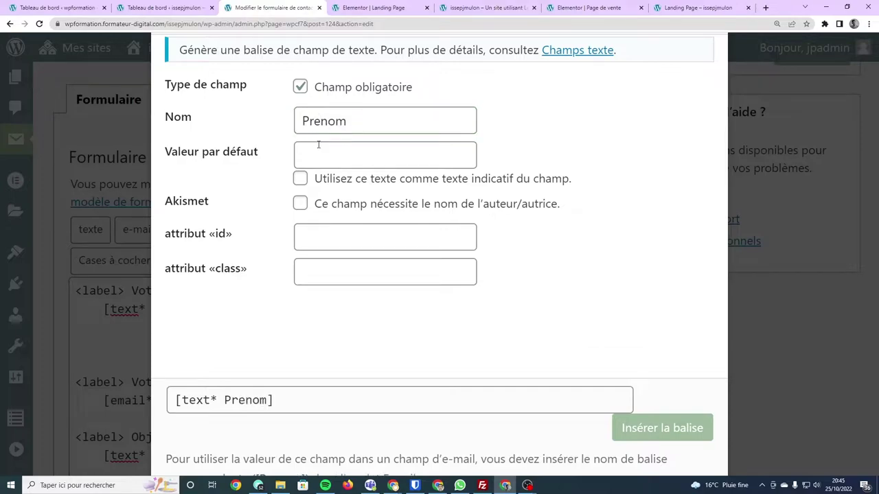
type("Pré")
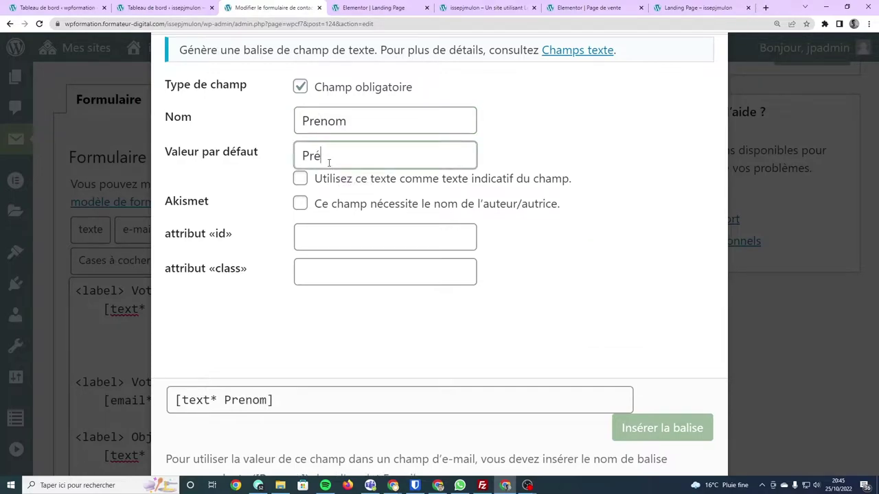
type("nom")
double_click(335, 155)
key("BackSpace")
left_click(641, 429)
Step: Save the Lead Form LP form and select the new [text* Prenom] line
scroll(624, 422, "down", 2)
mouse_move(75, 259)
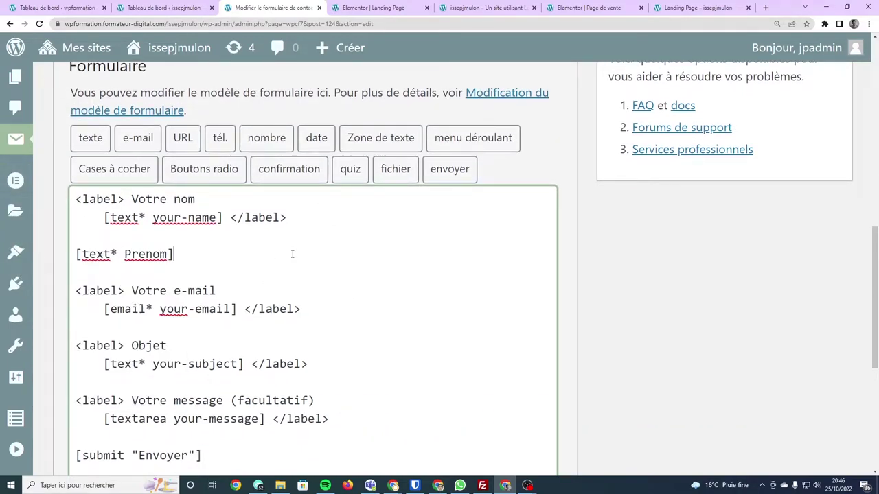
scroll(292, 276, "down", 2)
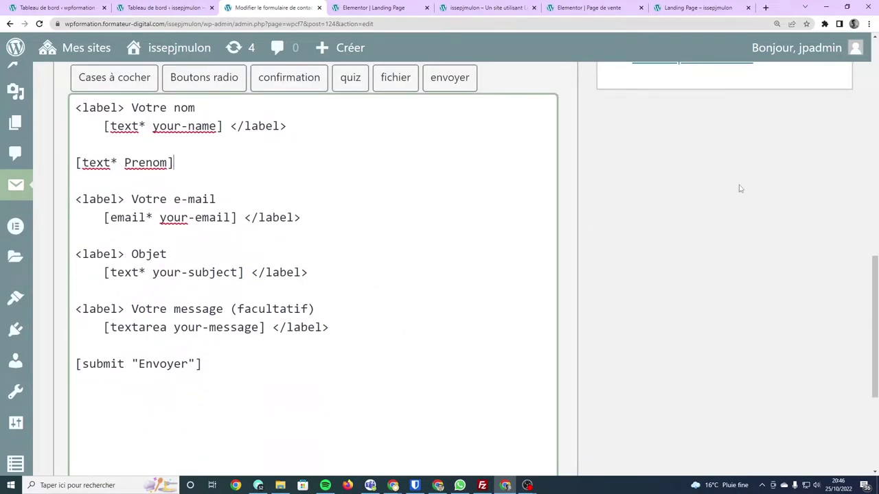
scroll(740, 185, "up", 2)
scroll(736, 174, "up", 3)
left_click(784, 151)
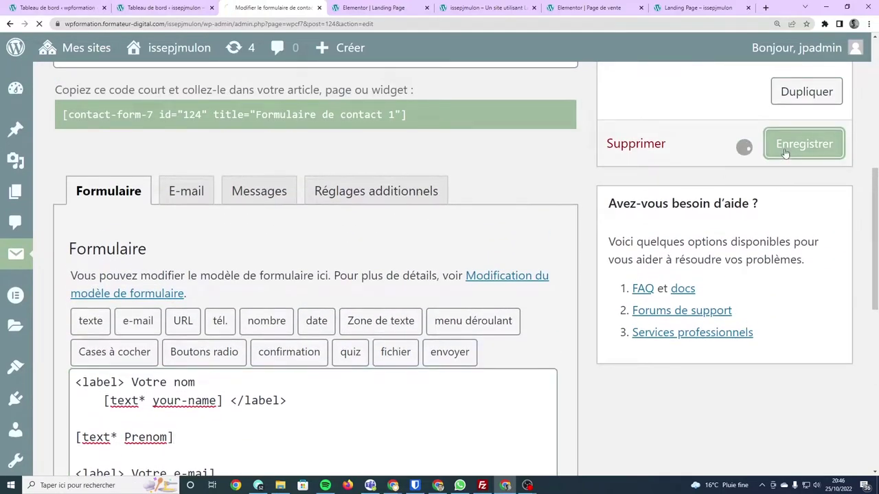
scroll(272, 222, "down", 10)
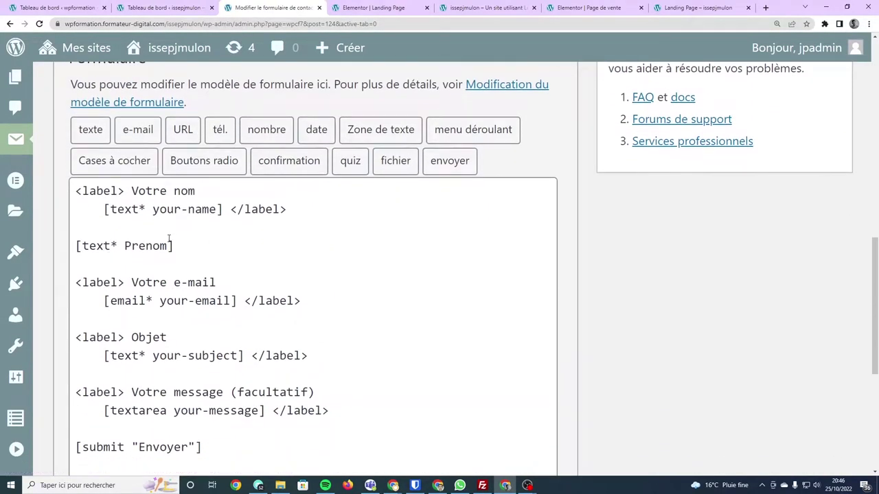
left_click_drag(169, 239, 79, 215)
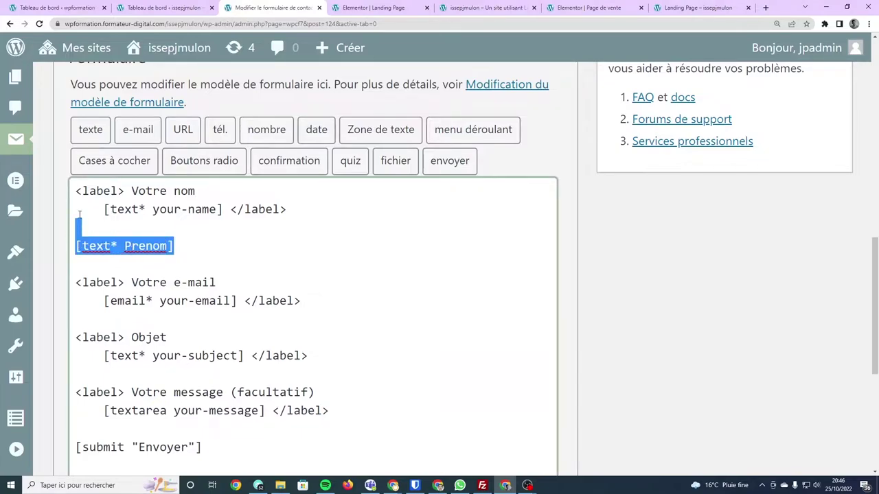
left_click(186, 239)
Step: Reload the Elementor Landing Page and check the new unlabeled field under Votre nom
left_click(371, 7)
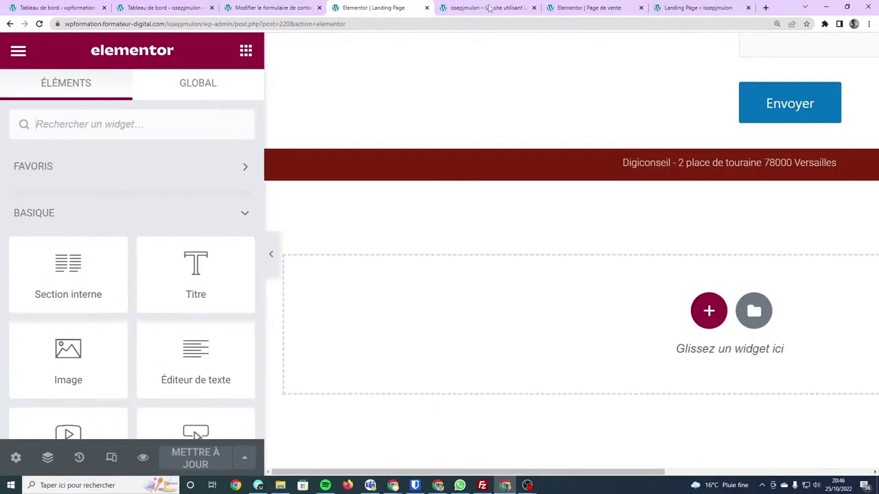
scroll(554, 132, "up", 4)
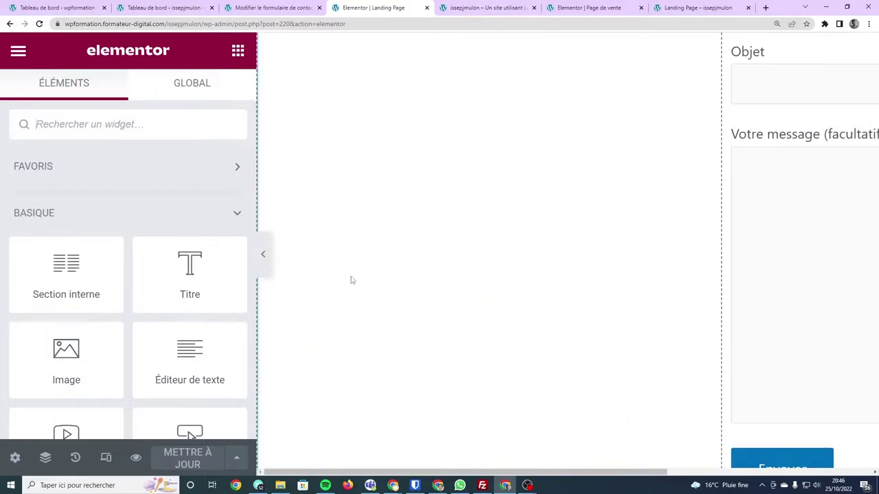
key("ctrl+minus")
key("ctrl+minus")
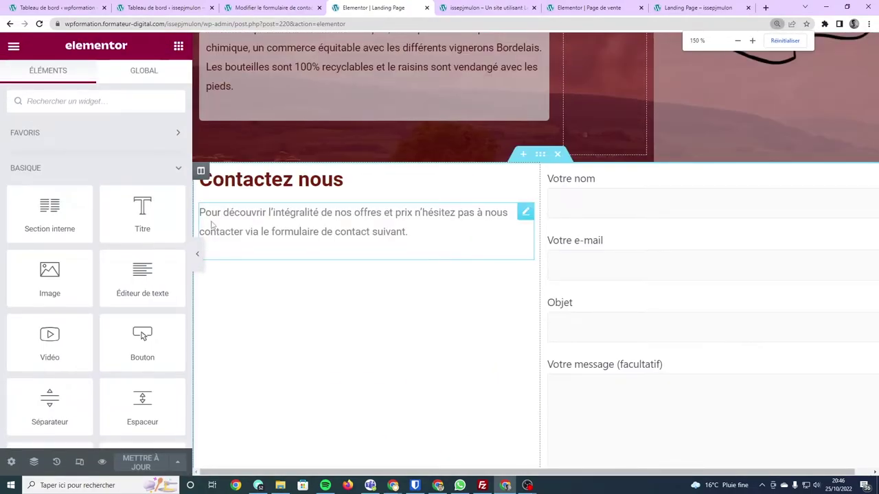
left_click(39, 23)
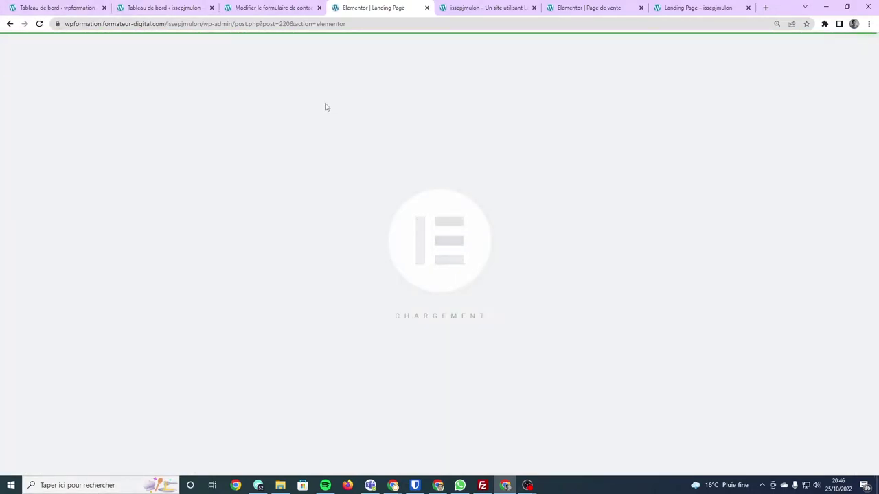
scroll(543, 247, "down", 3)
scroll(543, 247, "down", 3)
scroll(549, 248, "up", 6)
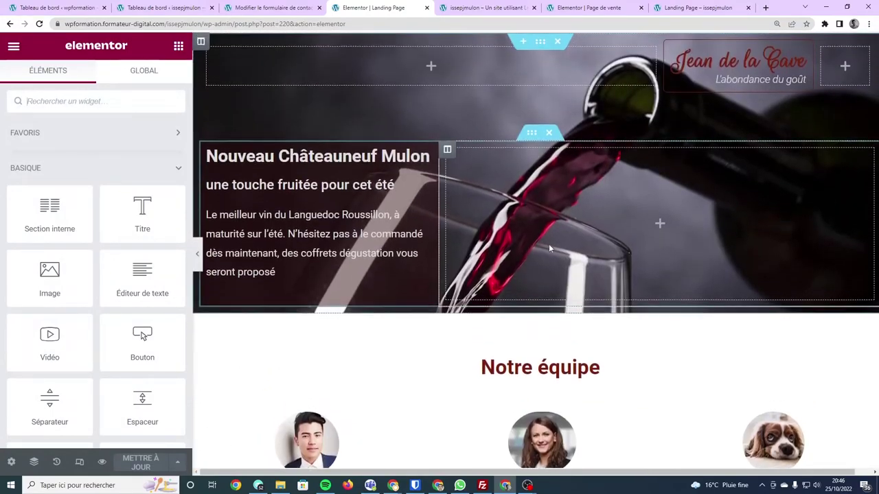
scroll(549, 248, "down", 1)
scroll(686, 254, "down", 10)
scroll(823, 268, "down", 5)
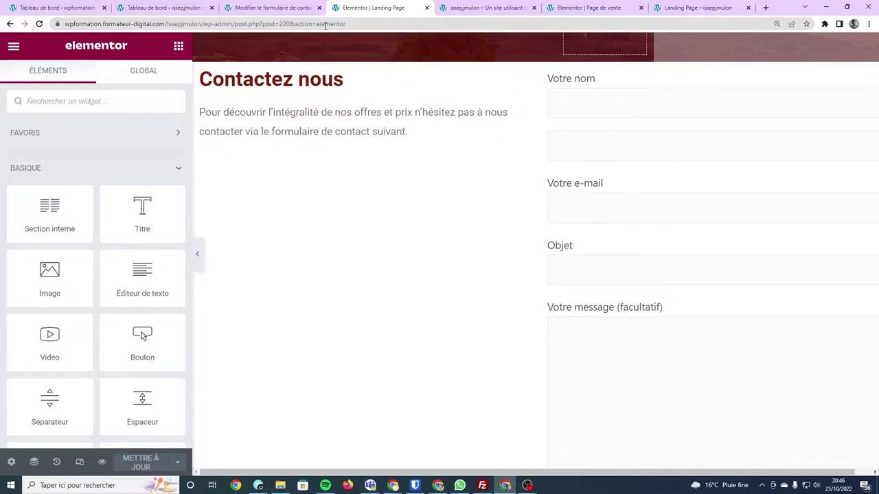
left_click(272, 7)
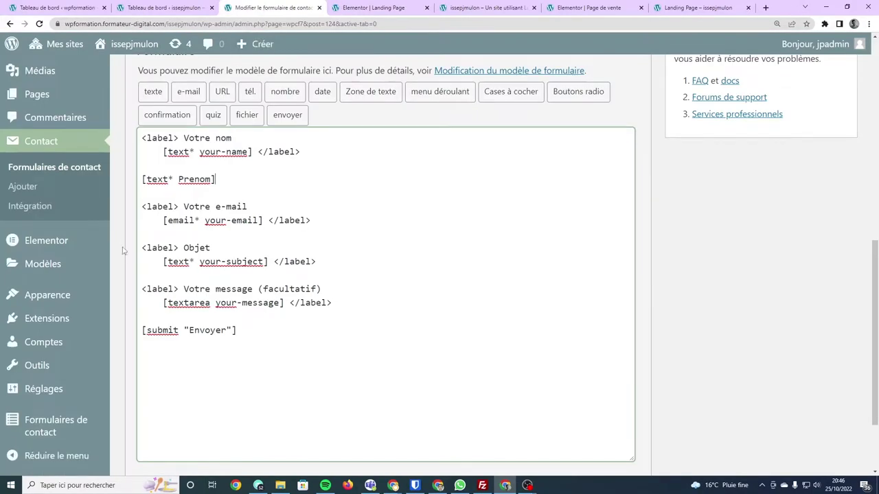
Step: Wrap the [text* Prenom] tag in a '<label> Prénom' label and save the form
left_click(355, 13)
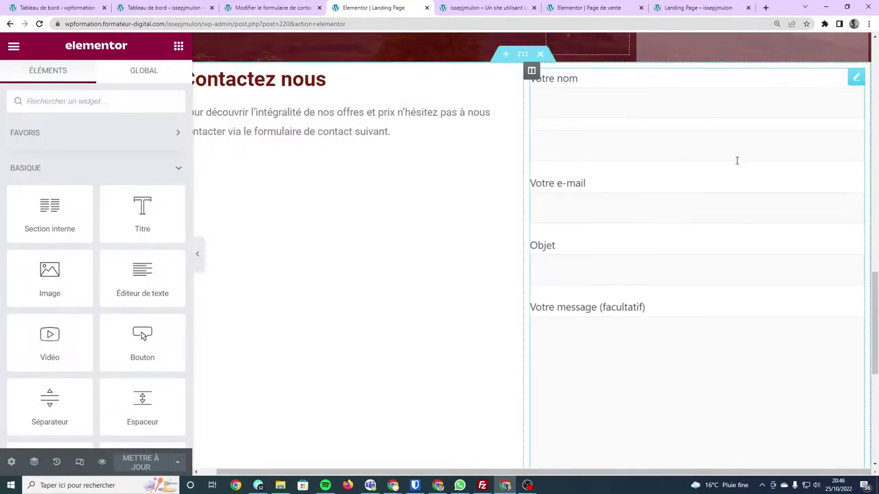
left_click(271, 8)
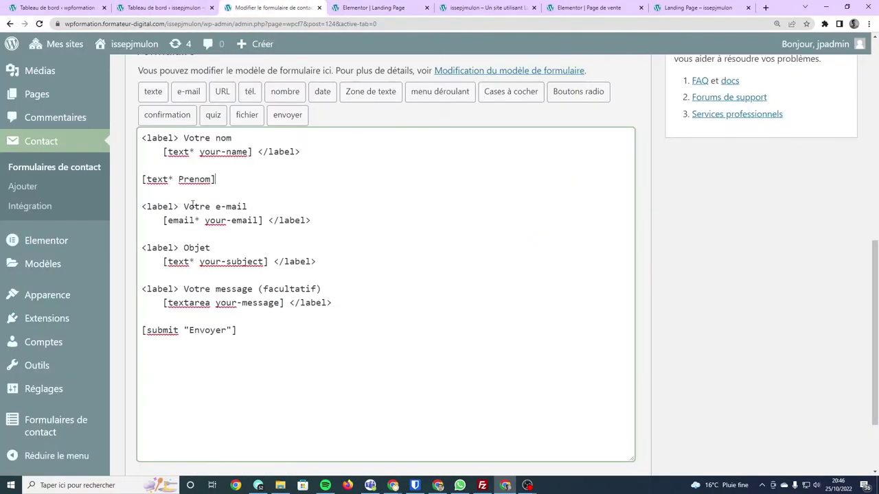
left_click(197, 165)
key("Return")
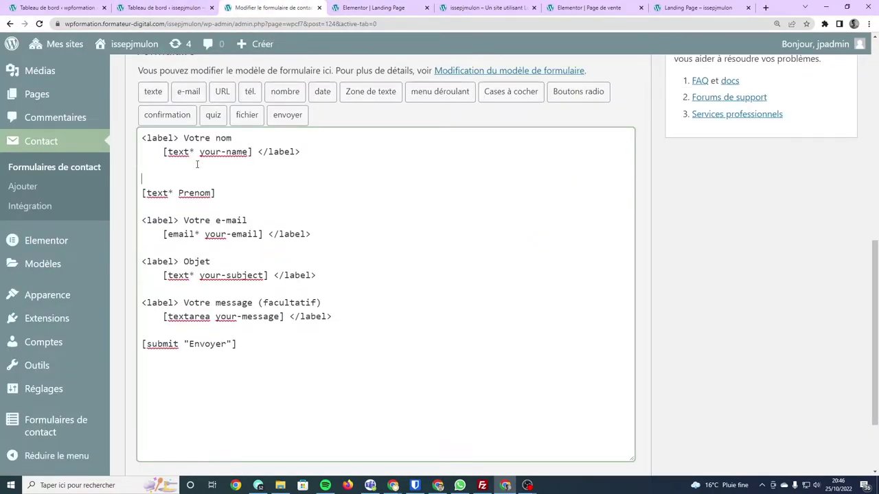
type("<labl")
key("BackSpace")
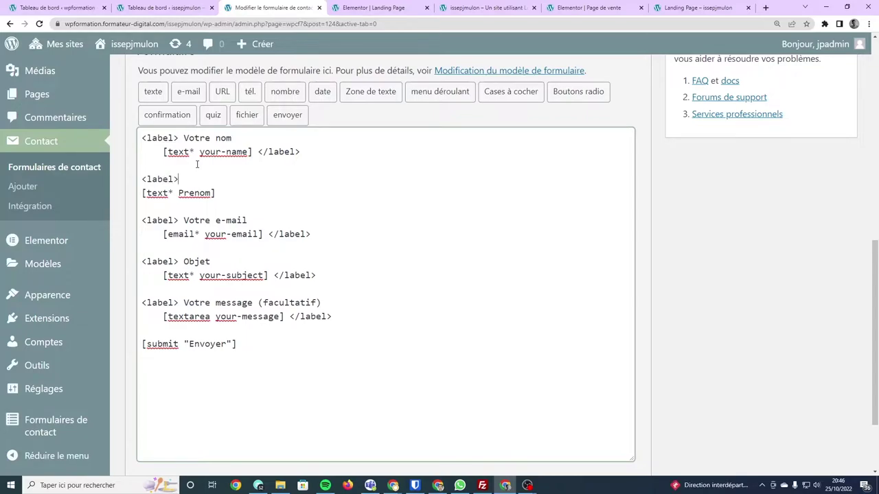
type("énom")
scroll(558, 190, "up", 3)
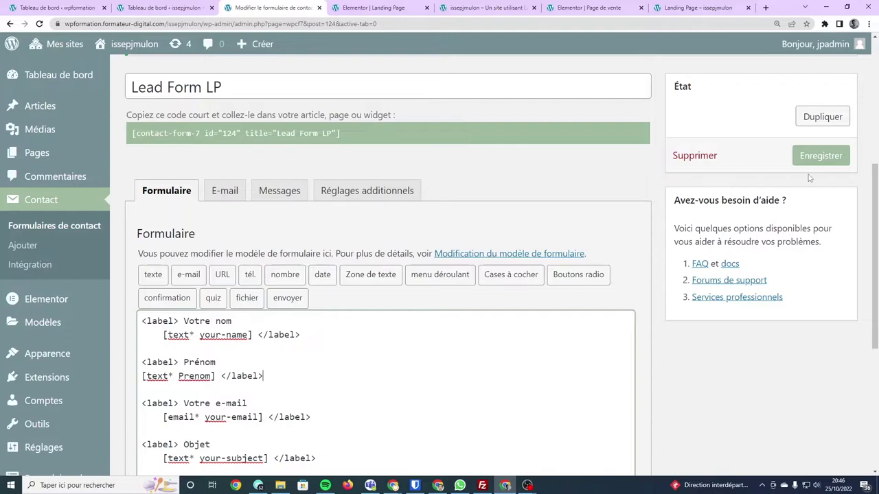
left_click(818, 156)
left_click(371, 7)
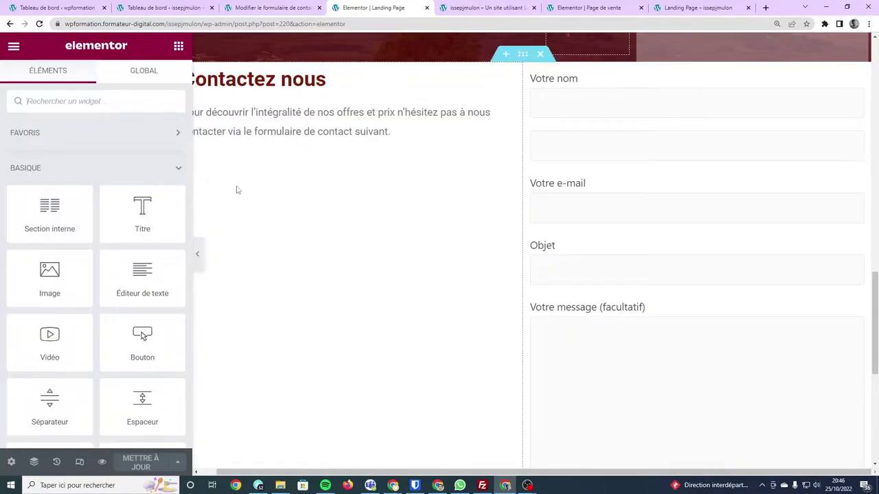
Step: Reload the Landing Page and confirm its form shows a labelled Prénom field
key("F5")
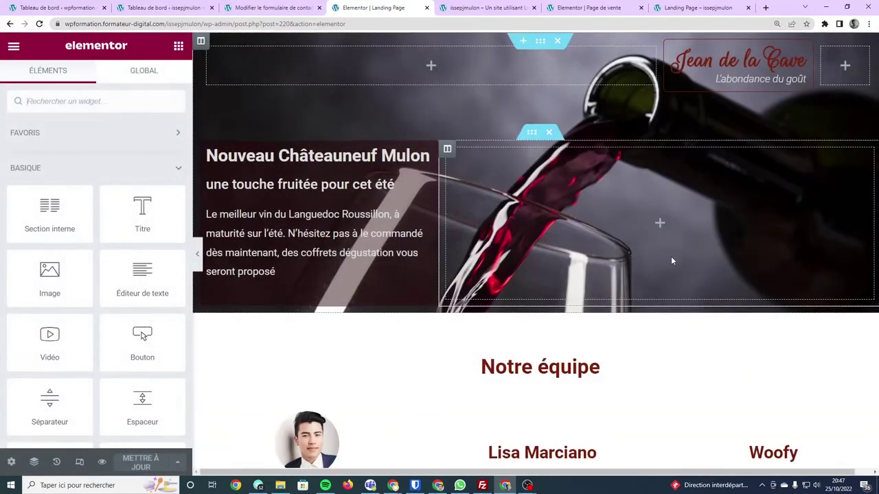
scroll(673, 257, "down", 5)
scroll(674, 254, "up", 5)
scroll(687, 261, "up", 1)
scroll(693, 272, "down", 8)
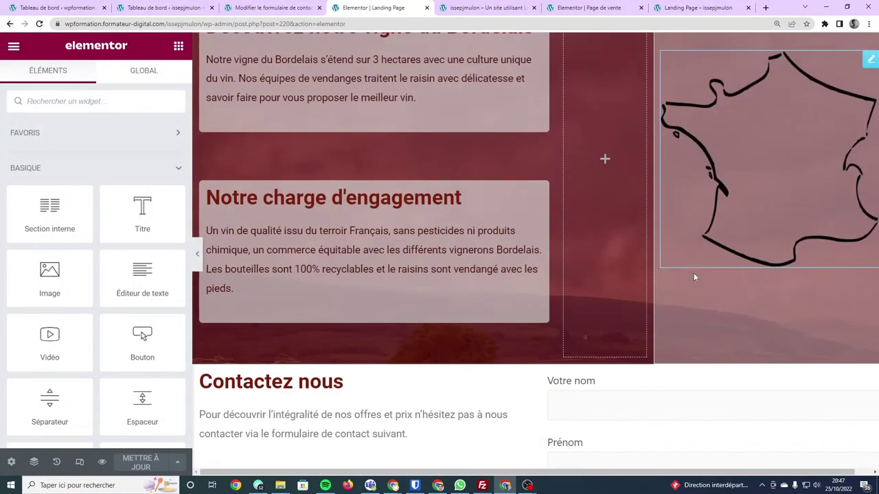
scroll(694, 275, "down", 5)
scroll(670, 231, "up", 2)
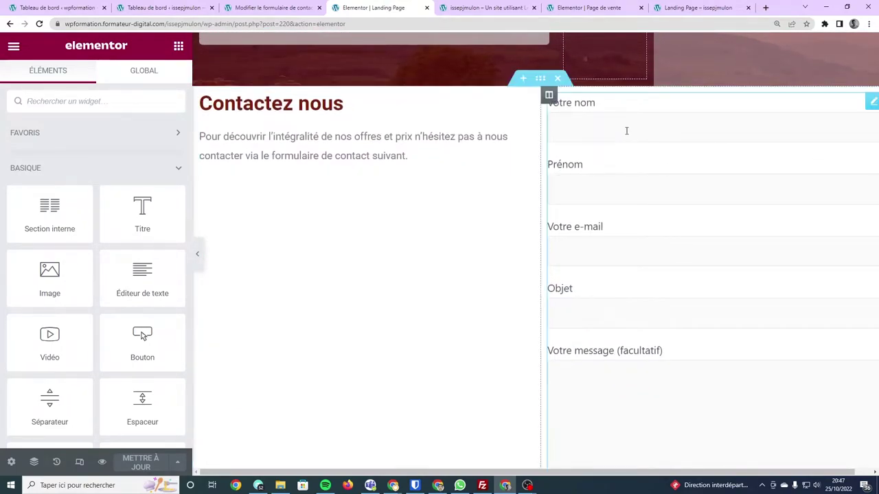
left_click(275, 11)
scroll(287, 298, "down", 3)
Step: Build a text field tag with default value martin used as placeholder text
scroll(287, 298, "down", 4)
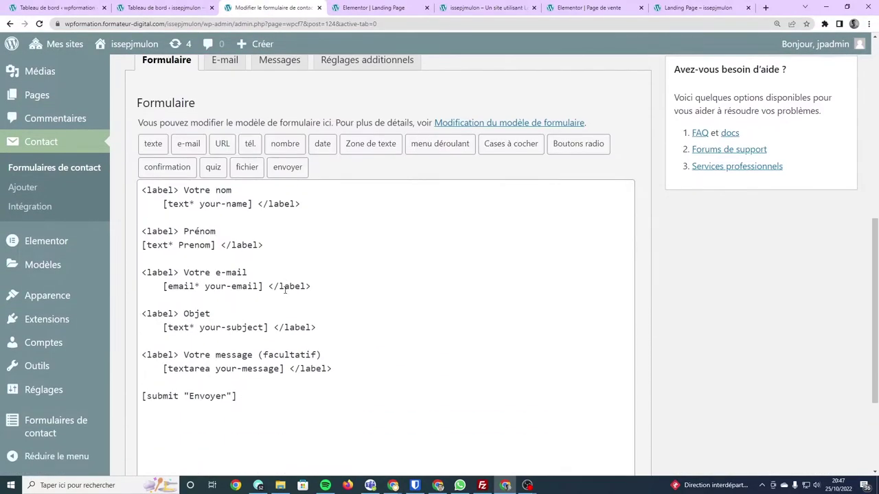
left_click(237, 180)
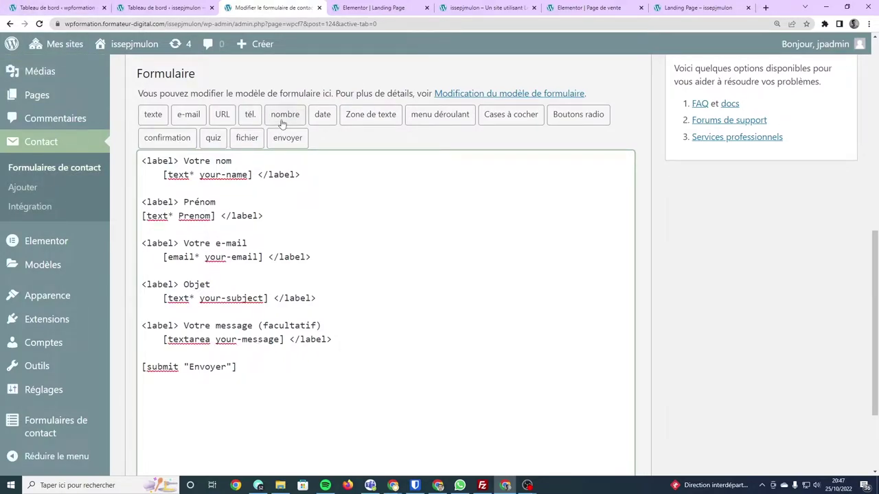
left_click(153, 114)
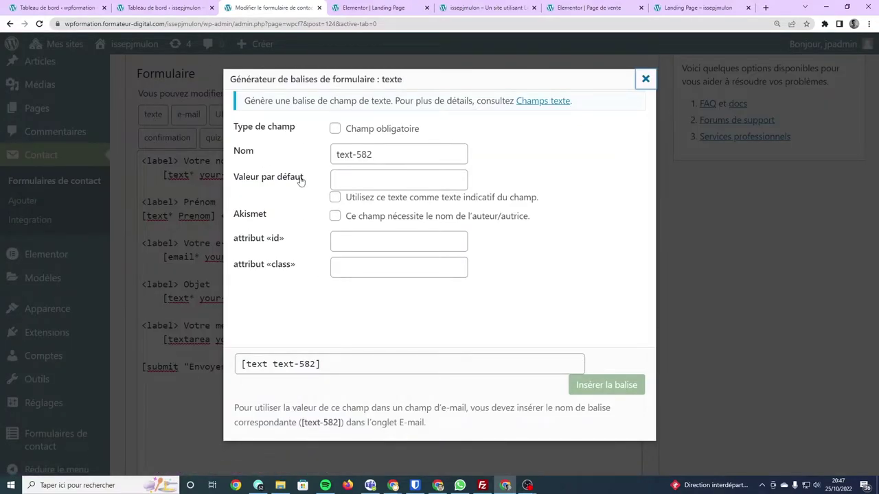
left_click(354, 180)
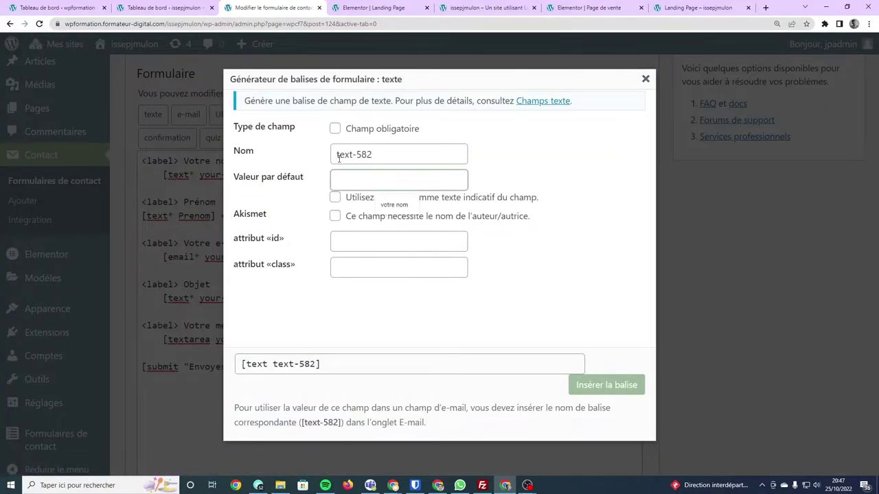
left_click(314, 199)
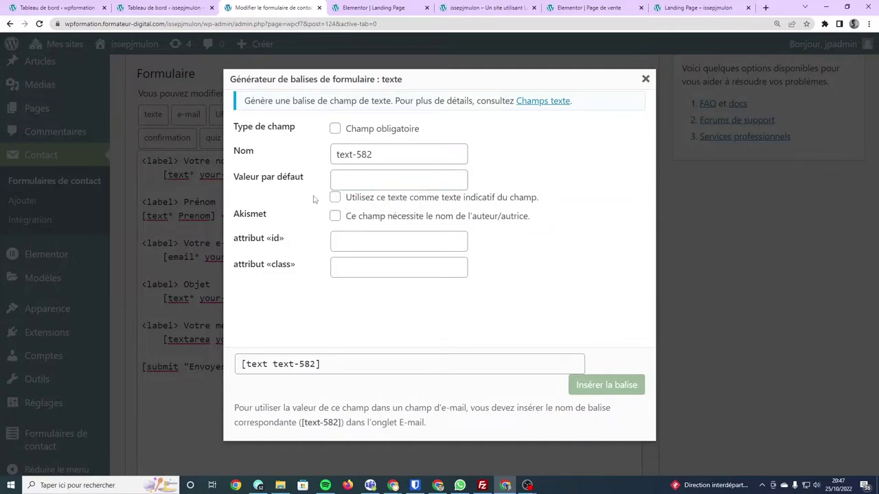
left_click_drag(356, 197, 520, 197)
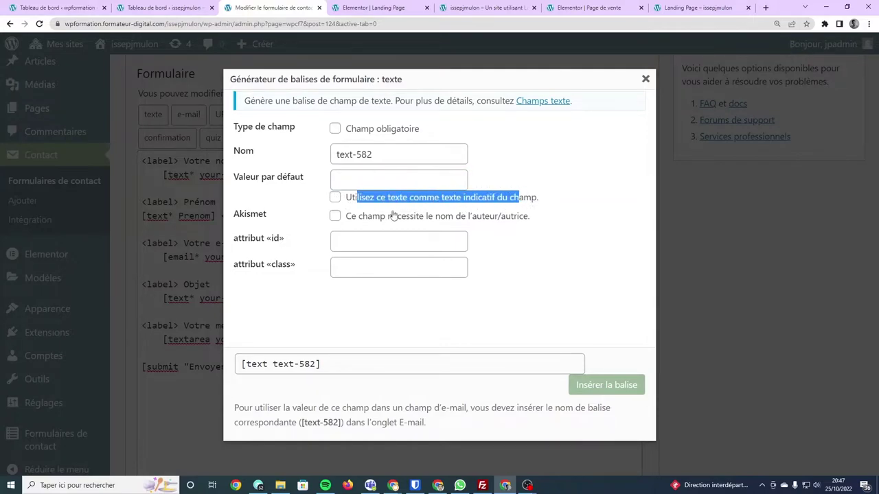
left_click(368, 181)
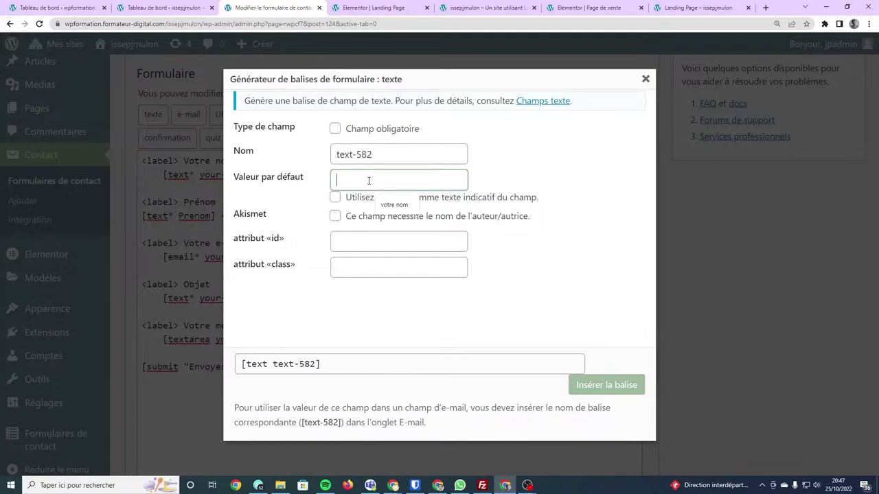
type("martin")
left_click(335, 197)
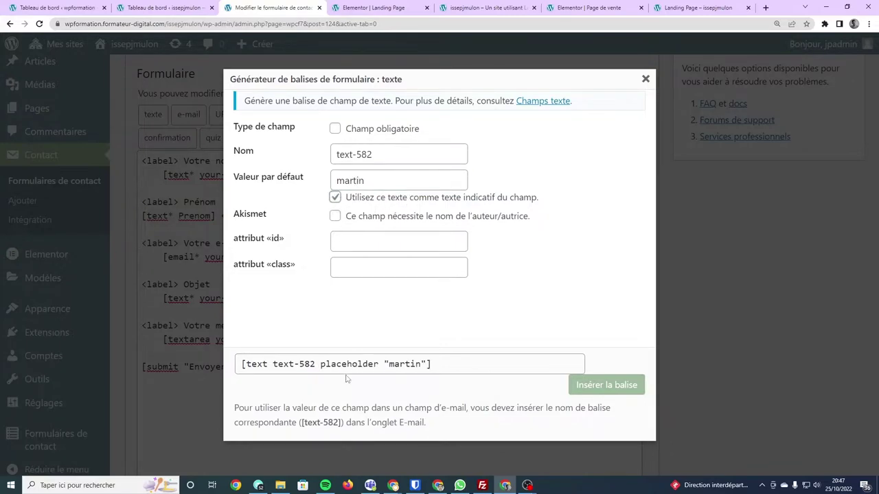
Step: Select the placeholder "martin" option in the generated tag and close the builder
left_click(322, 367)
left_click(375, 364)
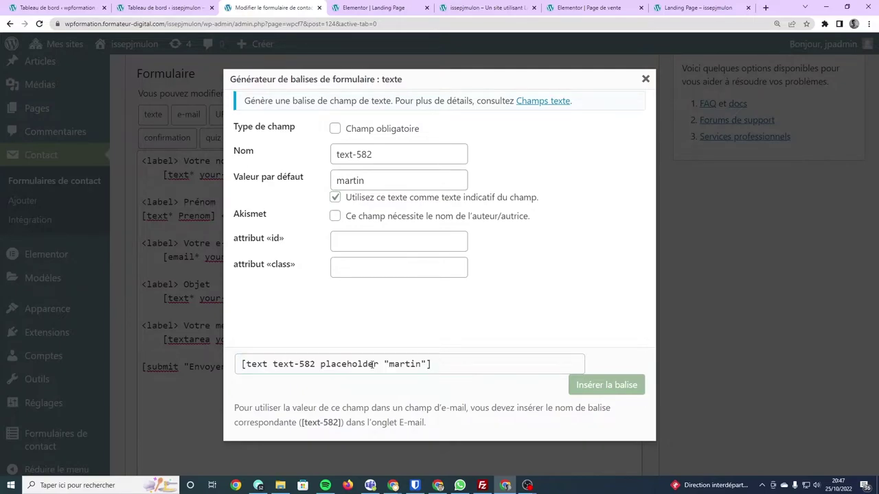
left_click_drag(426, 364, 322, 364)
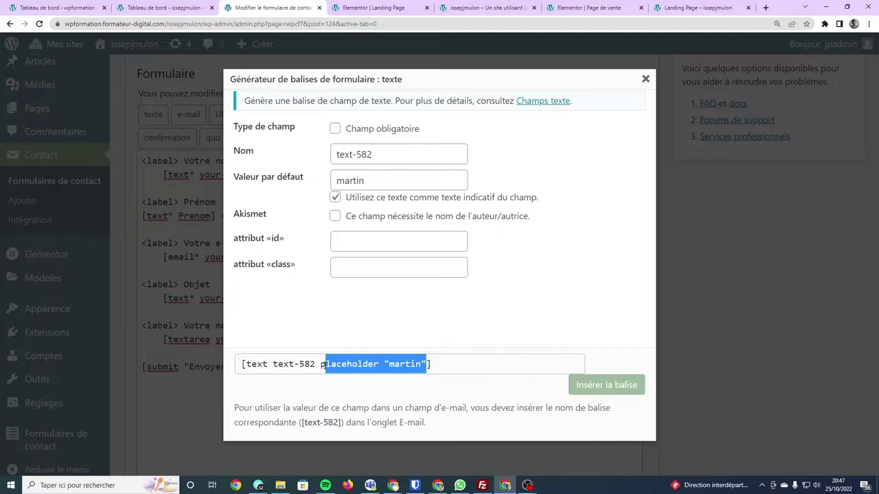
left_click_drag(321, 366, 429, 368)
key("ctrl+c")
left_click(645, 79)
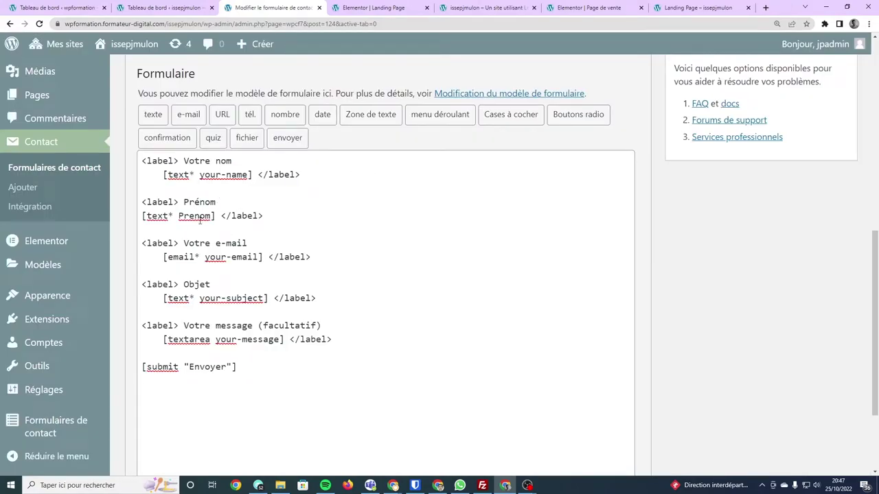
Step: Paste placeholder "martin" after Prenom in its tag and save the form
left_click(214, 216)
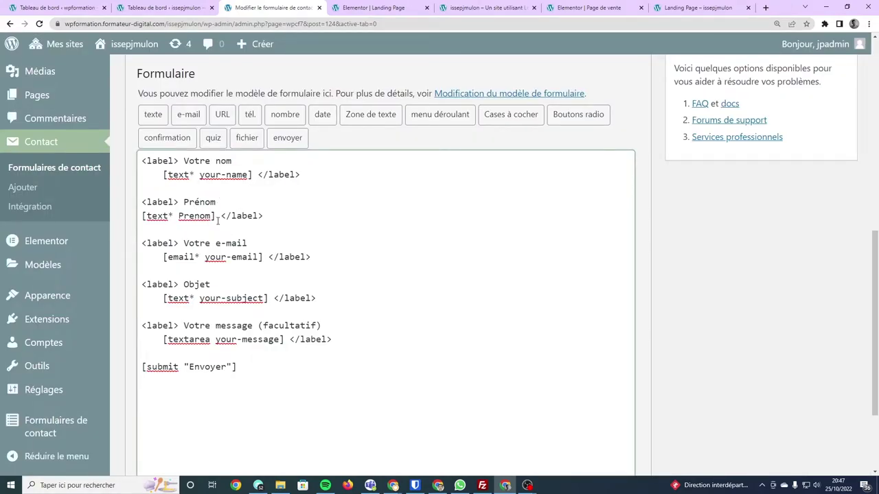
key("ctrl+v")
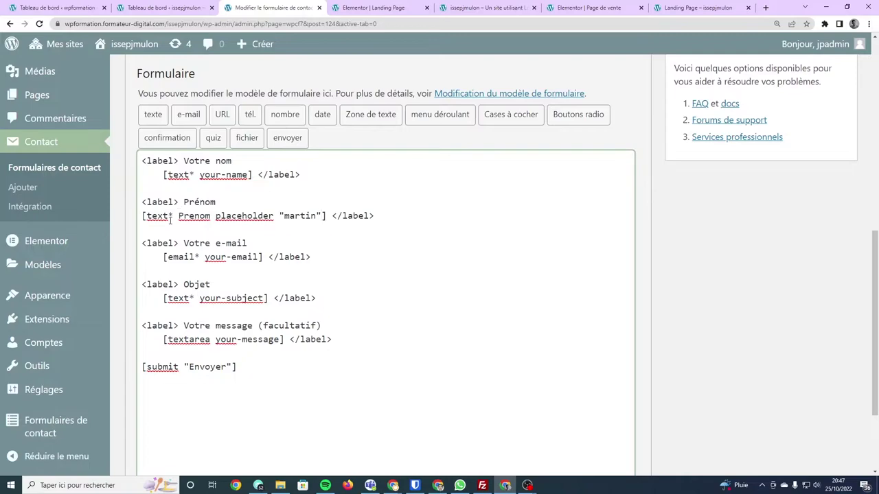
scroll(266, 335, "down", 2)
left_click(170, 402)
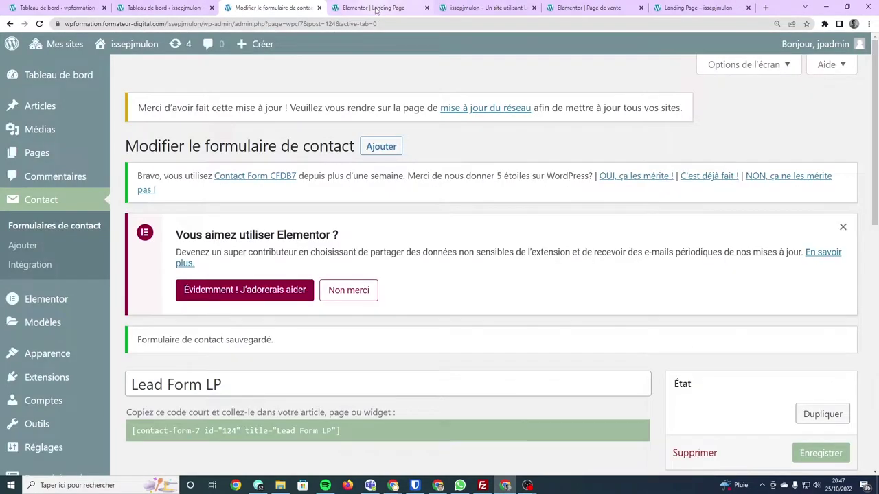
left_click(370, 8)
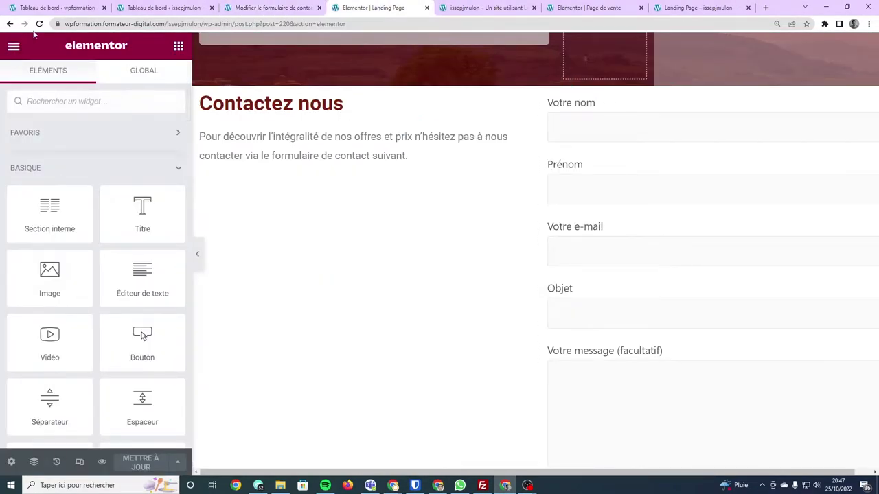
Step: Reload the Landing Page and test-type in Prénom to confirm its martin placeholder
left_click(39, 25)
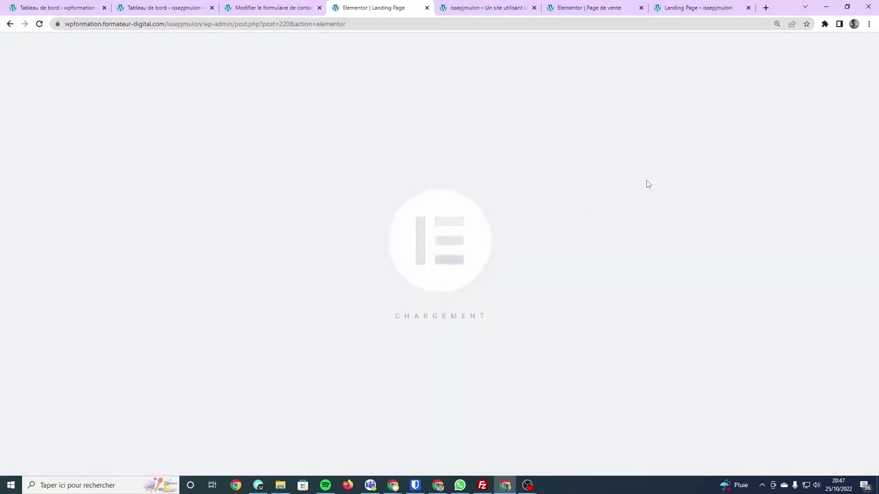
scroll(646, 179, "down", 7)
scroll(664, 244, "up", 6)
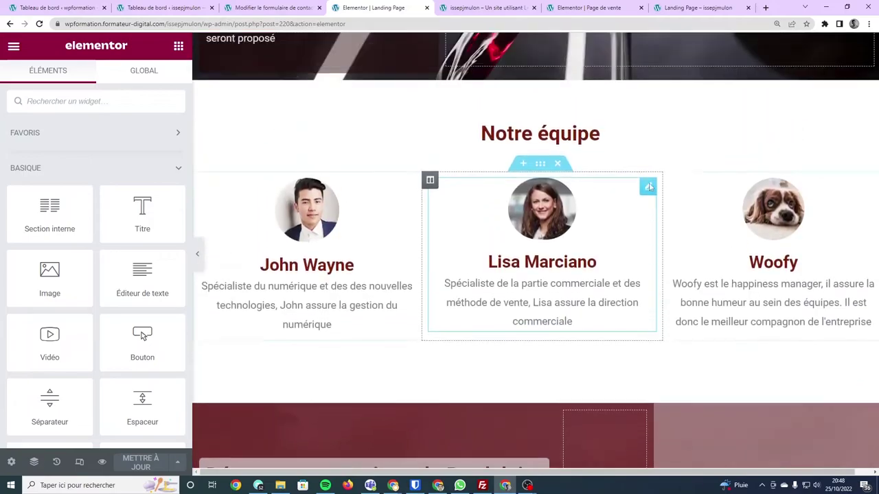
scroll(665, 245, "down", 10)
scroll(663, 250, "up", 1)
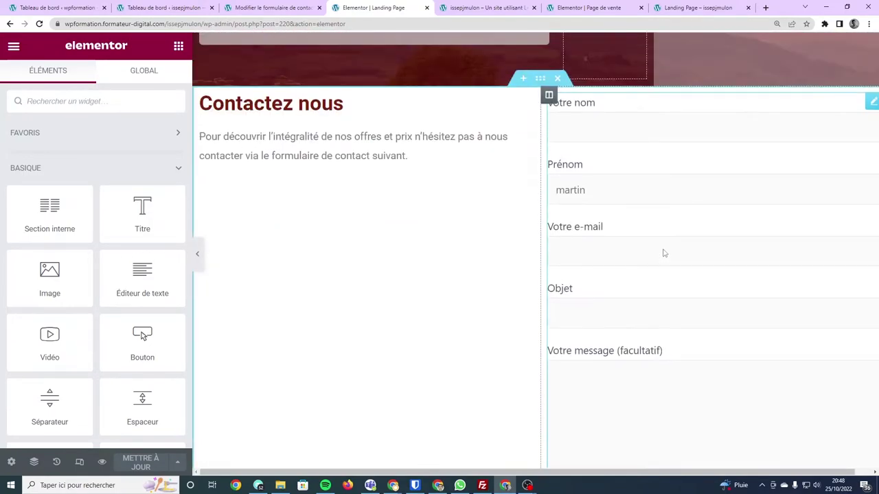
left_click(630, 197)
key("ctrl+a")
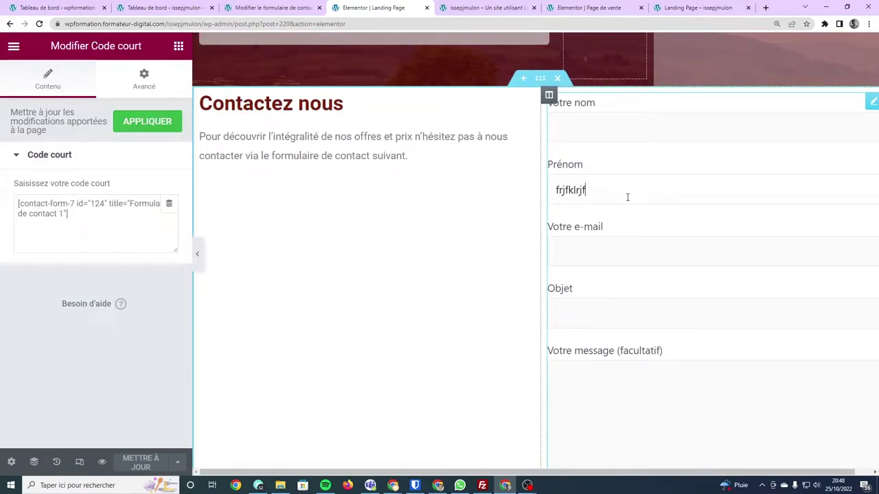
type("frjfklrjfrekl")
key("BackSpace")
key("BackSpace")
key("BackSpace")
scroll(642, 168, "down", 1)
scroll(635, 155, "down", 1)
scroll(631, 147, "up", 1)
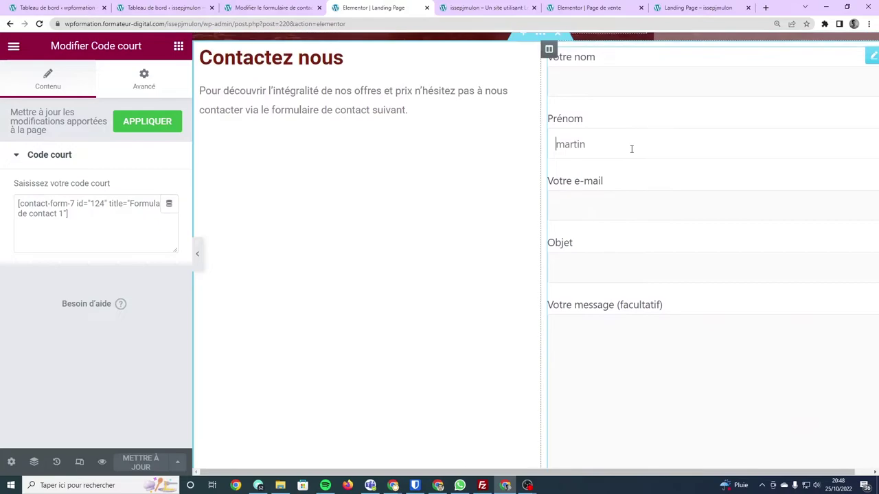
Step: Inspect the Je suis choice list in the site preview
left_click(495, 15)
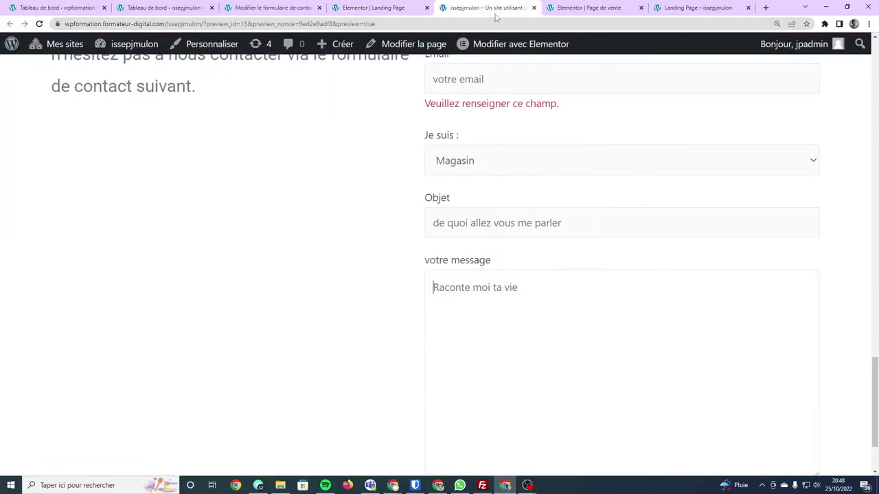
left_click(530, 161)
left_click(371, 7)
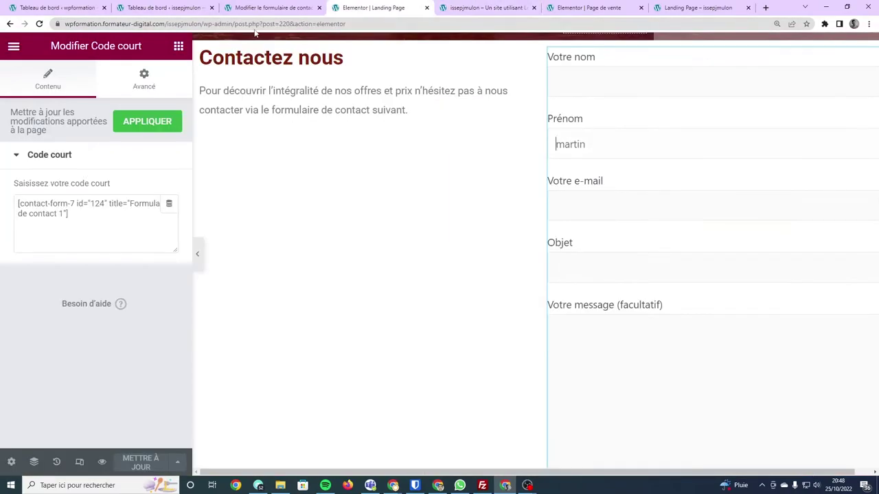
left_click(254, 6)
scroll(366, 265, "down", 4)
Step: Add a '<label> Je suis' line between the Votre e-mail and Objet fields
scroll(366, 264, "down", 4)
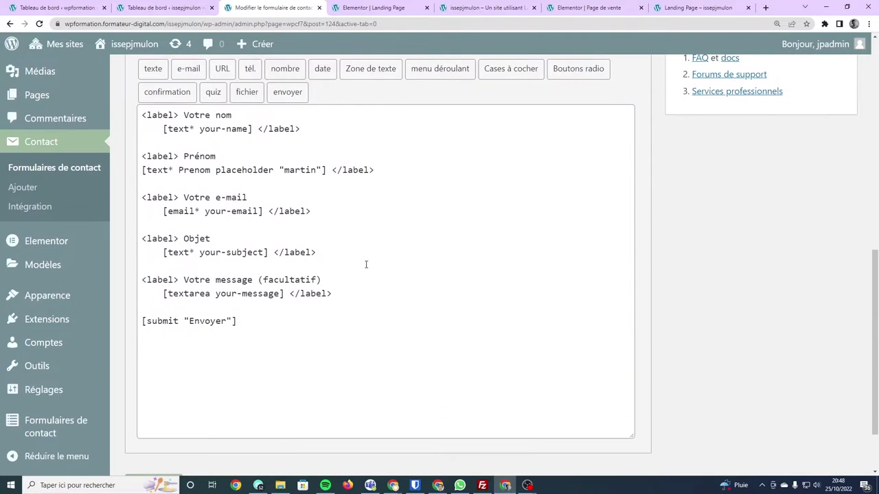
scroll(365, 264, "up", 1)
left_click(339, 237)
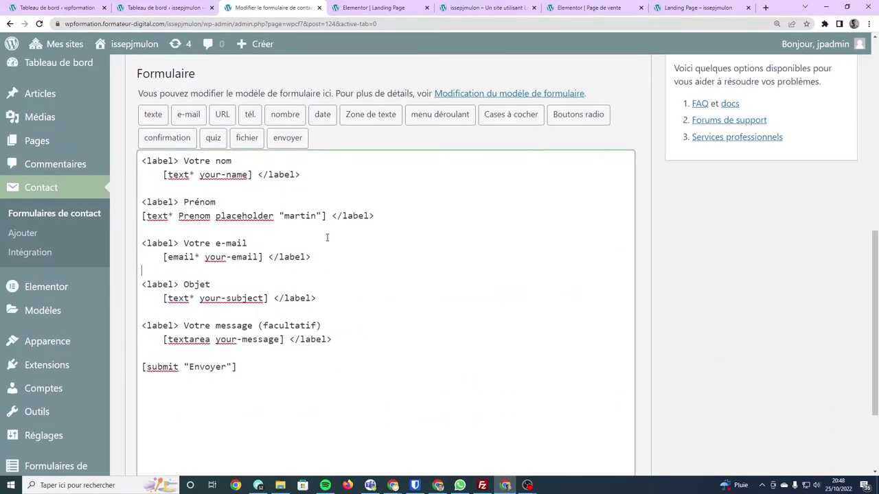
key("Return")
key("Return")
key("Up")
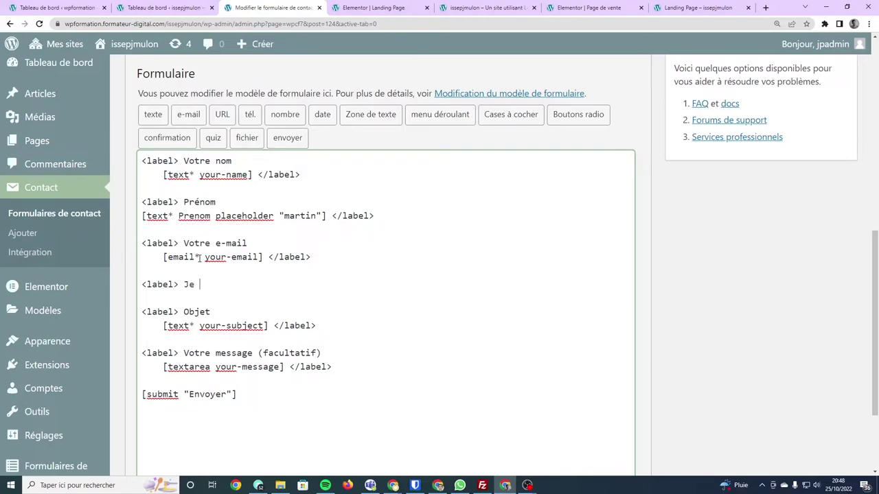
type("suis")
key("Return")
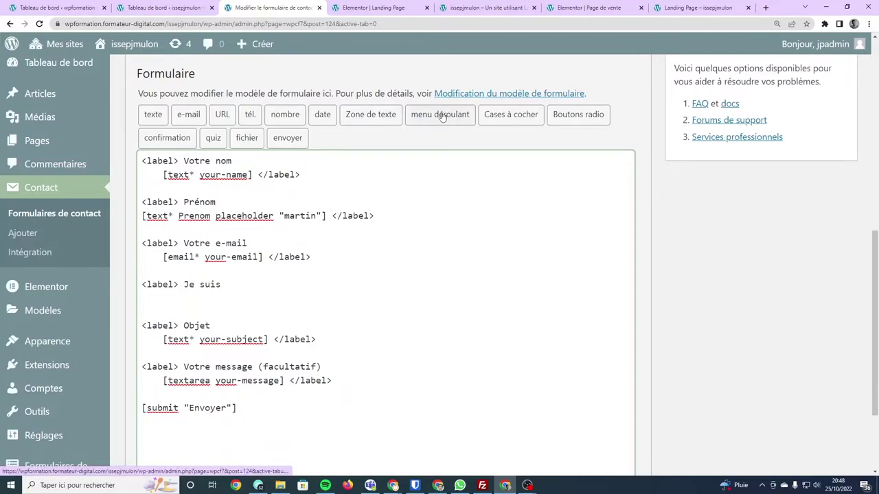
scroll(506, 158, "up", 1)
left_click(431, 163)
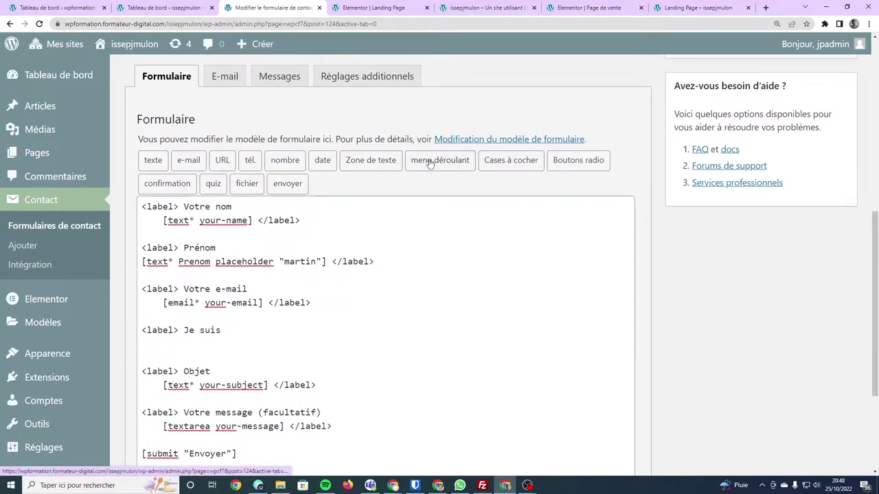
Step: Insert a role dropdown with Distributeur, Magasin, Média and a blank first choice
triple_click(355, 168)
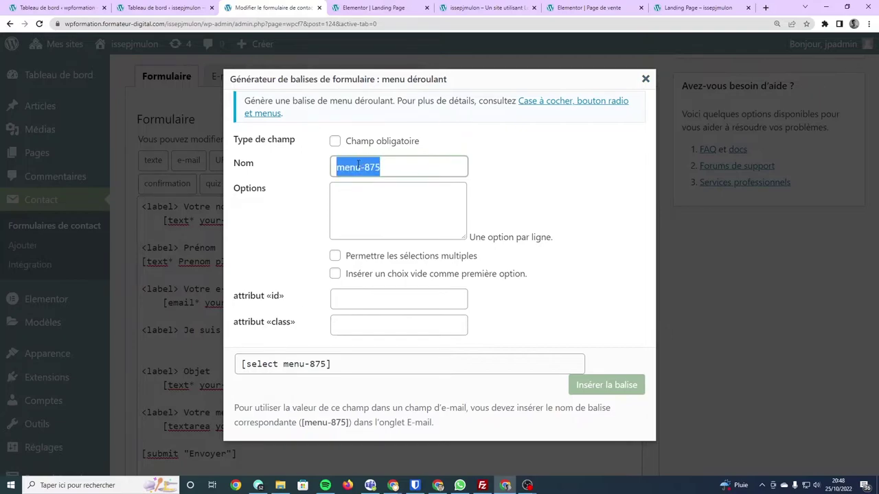
type("Je")
key("BackSpace")
type("role")
key("Tab")
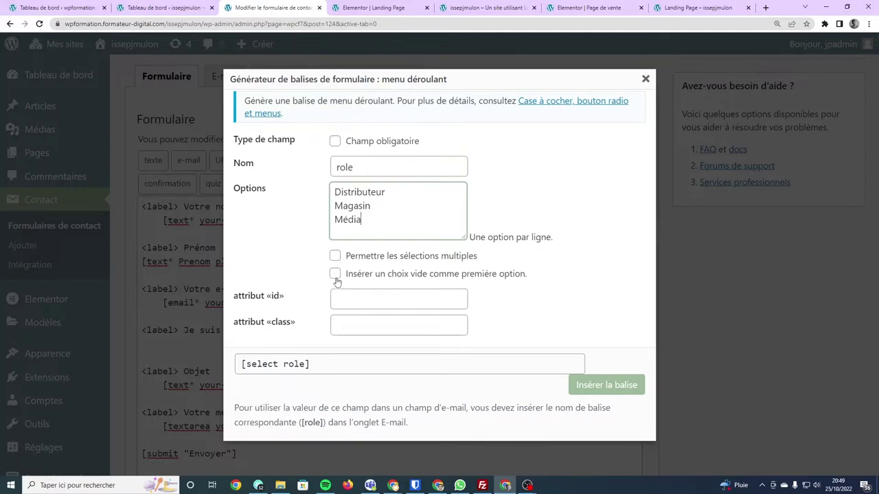
left_click_drag(332, 195, 389, 191)
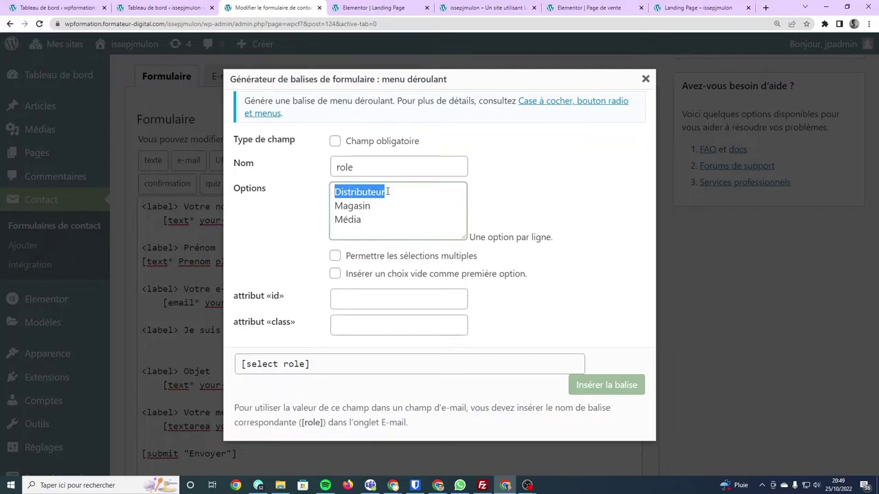
left_click(328, 275)
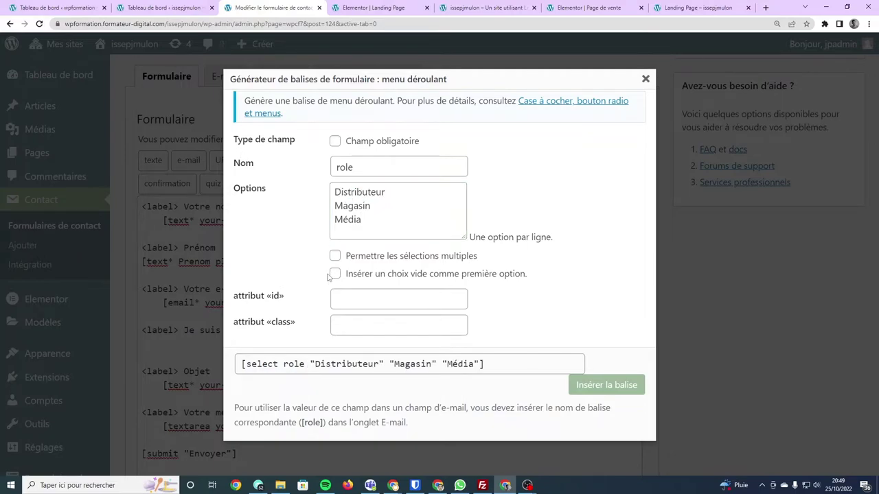
left_click(333, 275)
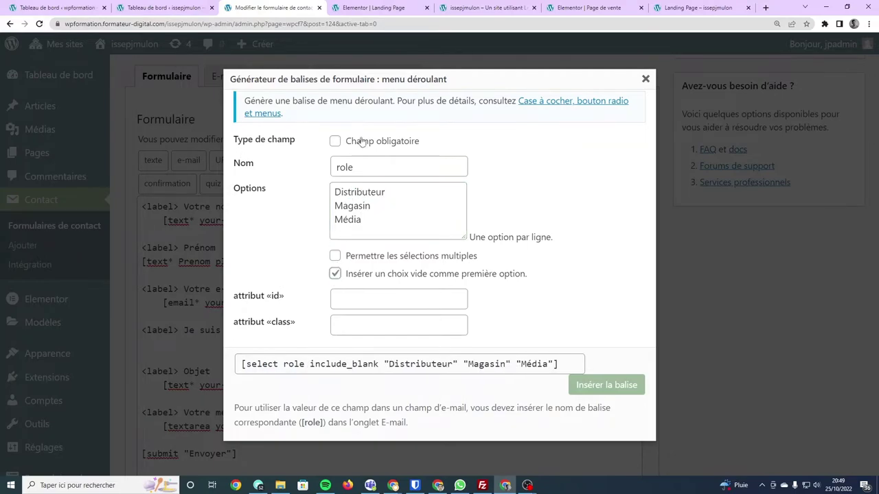
left_click(625, 385)
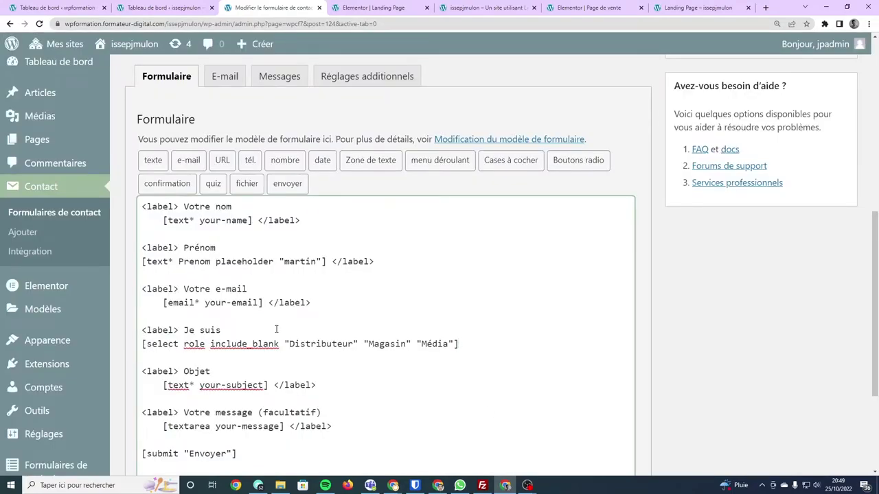
Step: Close the Je suis label with </label> after the dropdown tag and save the form
left_click_drag(319, 302, 265, 308)
key("ctrl+c")
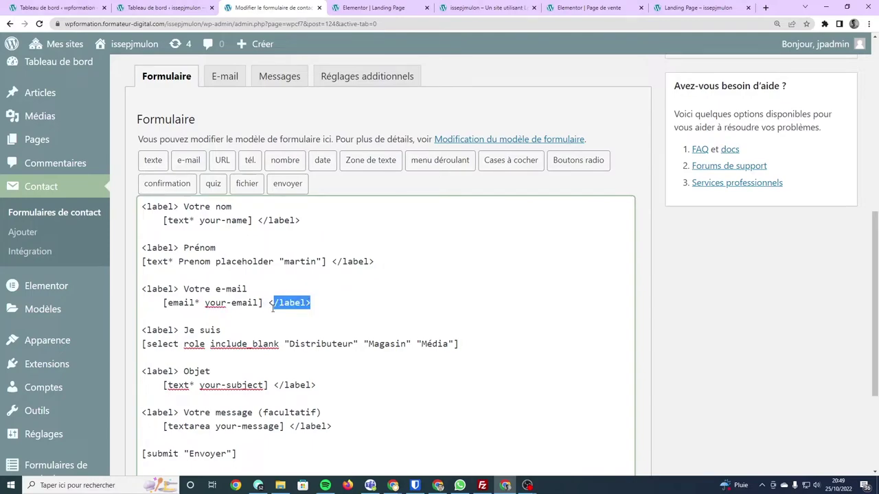
left_click(467, 347)
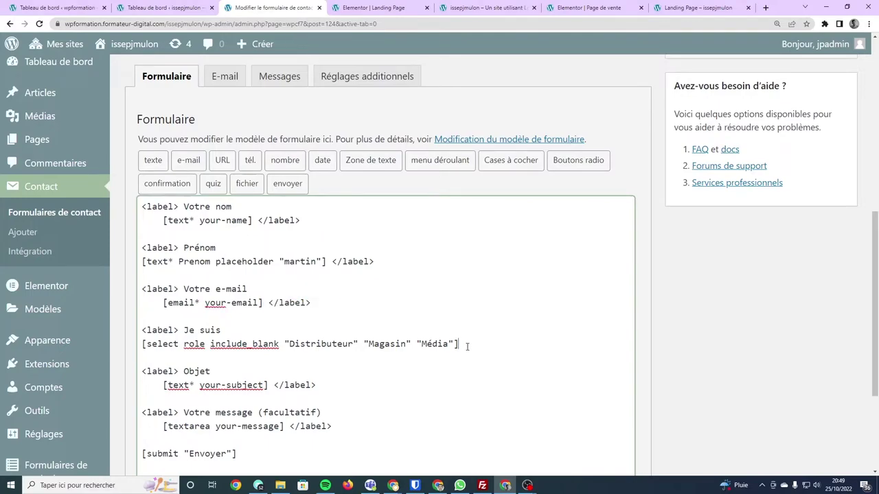
key("ctrl+v")
scroll(465, 355, "down", 3)
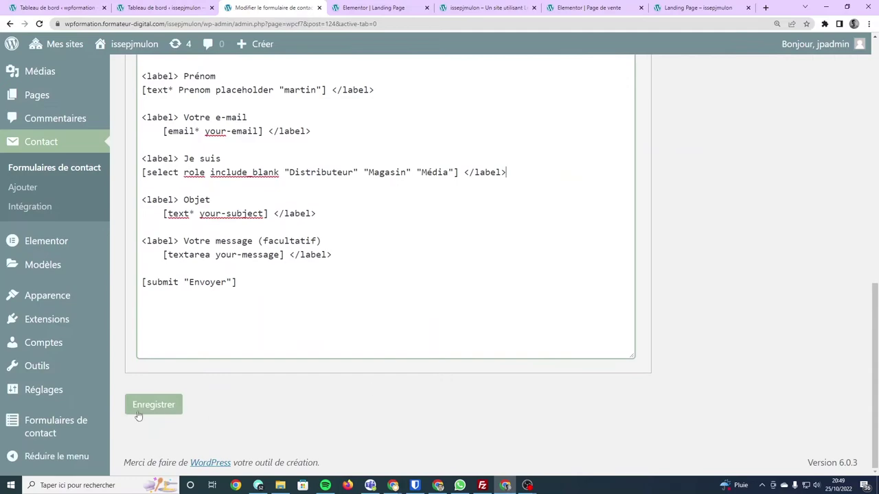
mouse_move(96, 389)
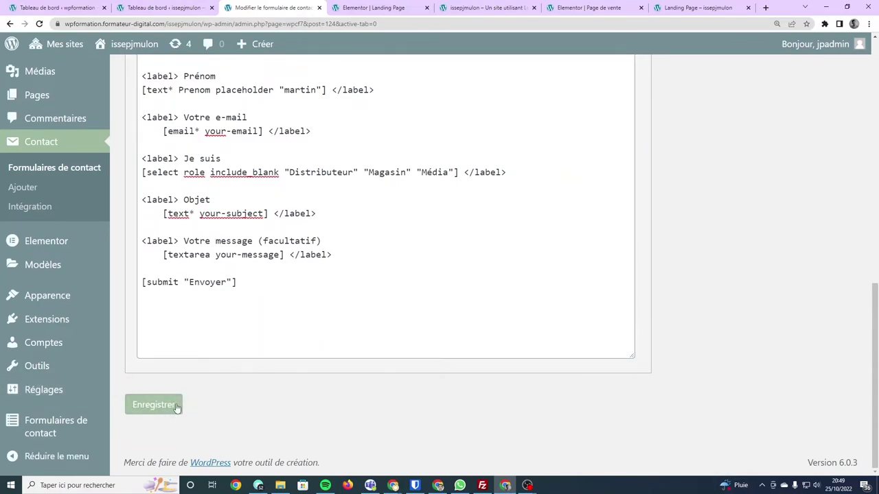
left_click(175, 406)
scroll(364, 412, "down", 5)
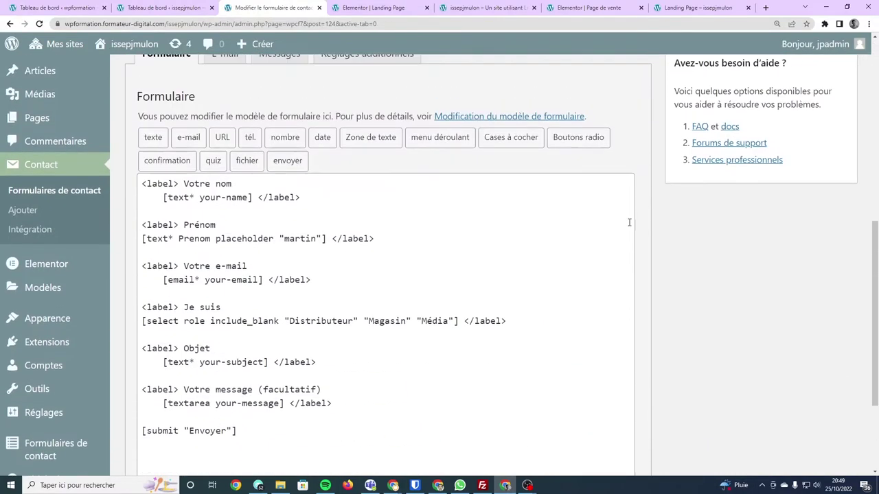
left_click(433, 8)
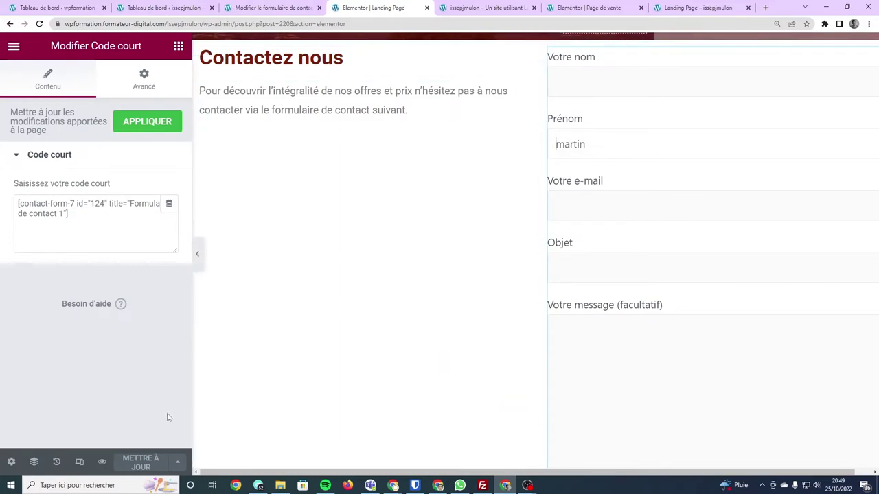
Step: Reload the Elementor Landing Page and select its contact form widget
left_click(39, 23)
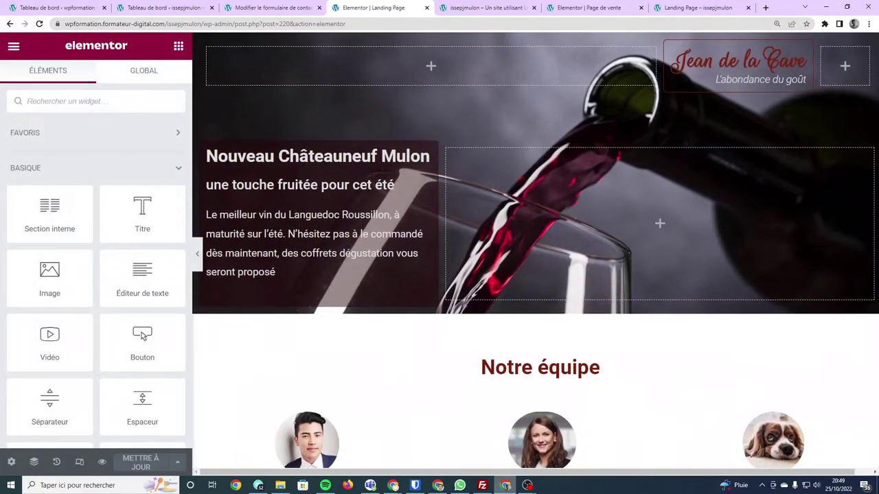
scroll(523, 398, "down", 2)
scroll(523, 399, "down", 10)
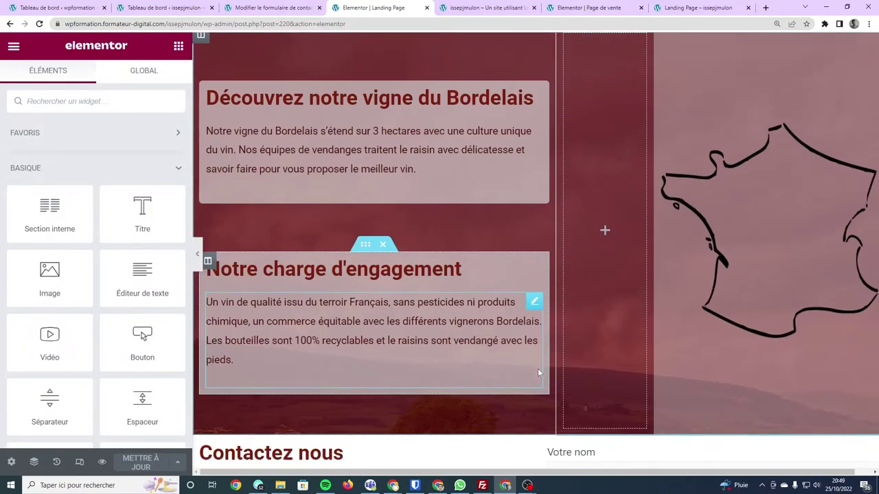
scroll(539, 378, "down", 10)
scroll(542, 363, "down", 2)
scroll(533, 394, "up", 3)
scroll(539, 379, "up", 2)
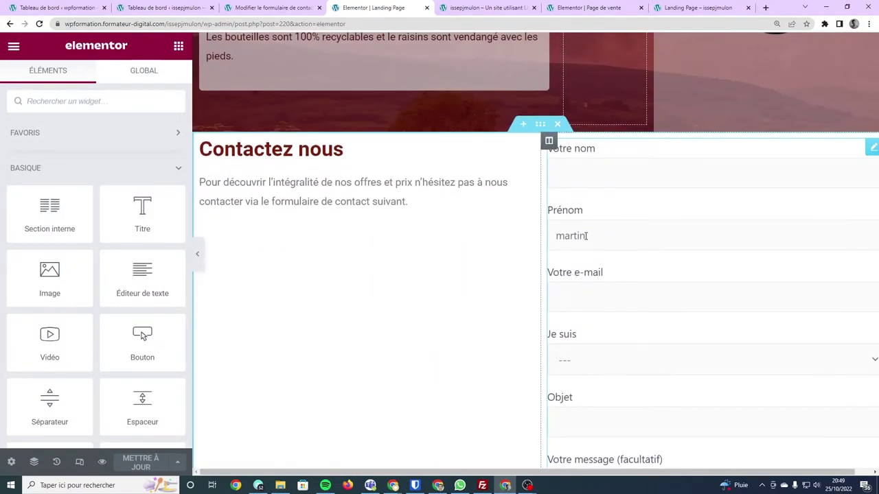
left_click(560, 236)
Step: Confirm the Je suis drop-down lists Distributeur, Magasin and Média, then return to Contact Form 7
scroll(569, 319, "down", 3)
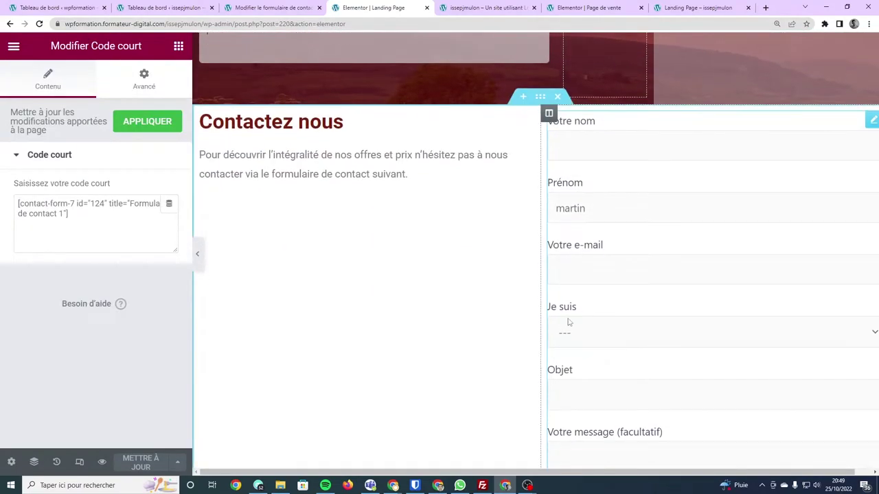
scroll(609, 334, "down", 2)
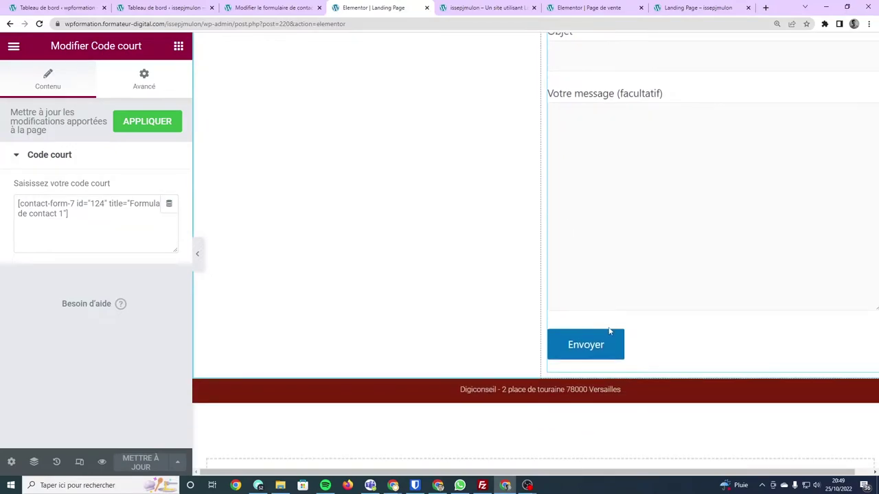
left_click(298, 9)
left_click(364, 8)
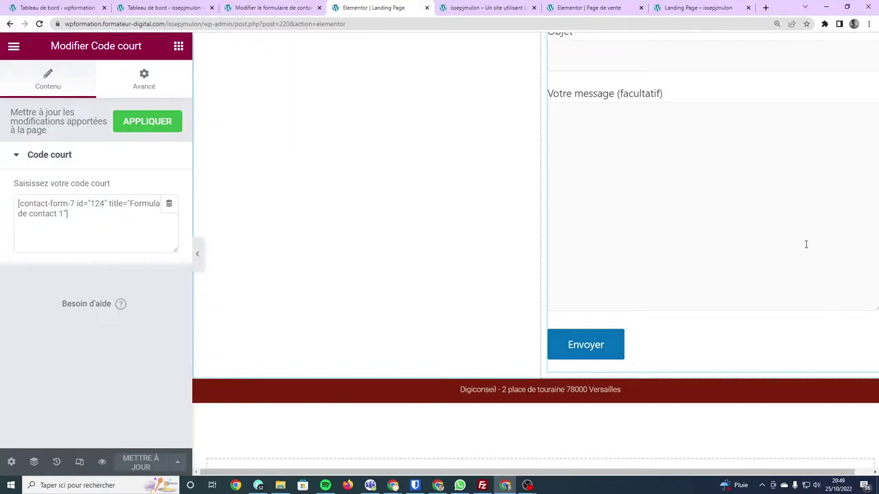
scroll(755, 227, "up", 3)
left_click(696, 180)
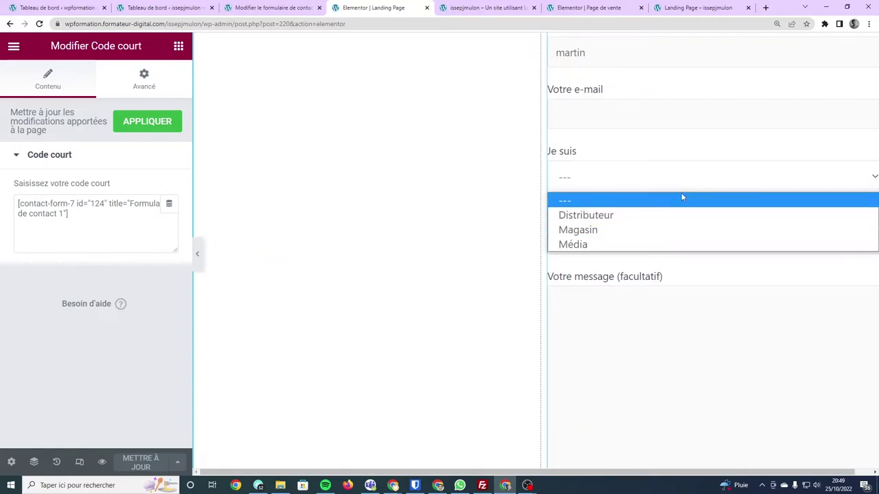
left_click(633, 361)
left_click(297, 7)
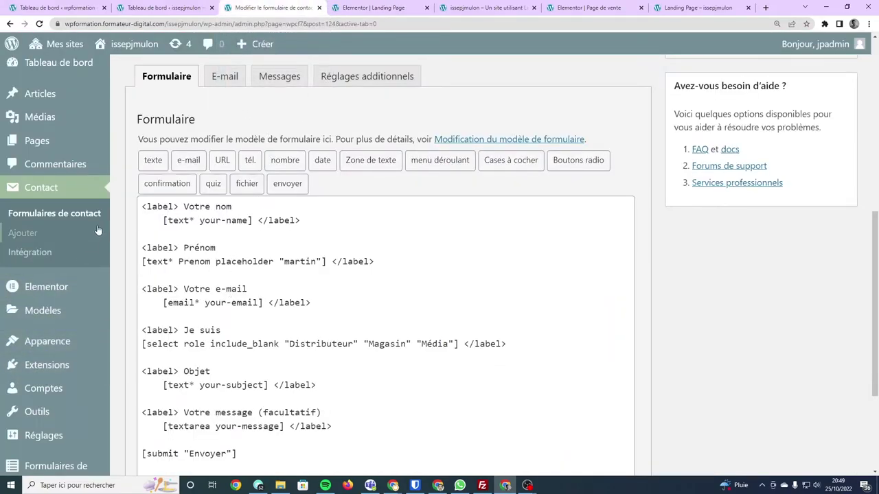
Step: Review the Lead Form LP's E-mail settings
left_click(227, 78)
scroll(249, 203, "down", 1)
scroll(267, 212, "down", 2)
scroll(269, 149, "up", 2)
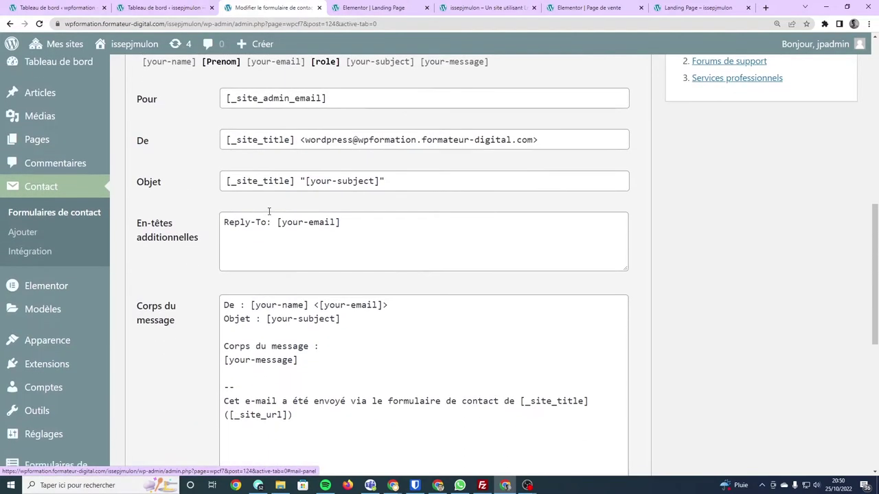
scroll(278, 178, "up", 1)
scroll(223, 329, "down", 4)
scroll(224, 329, "down", 5)
scroll(224, 329, "up", 5)
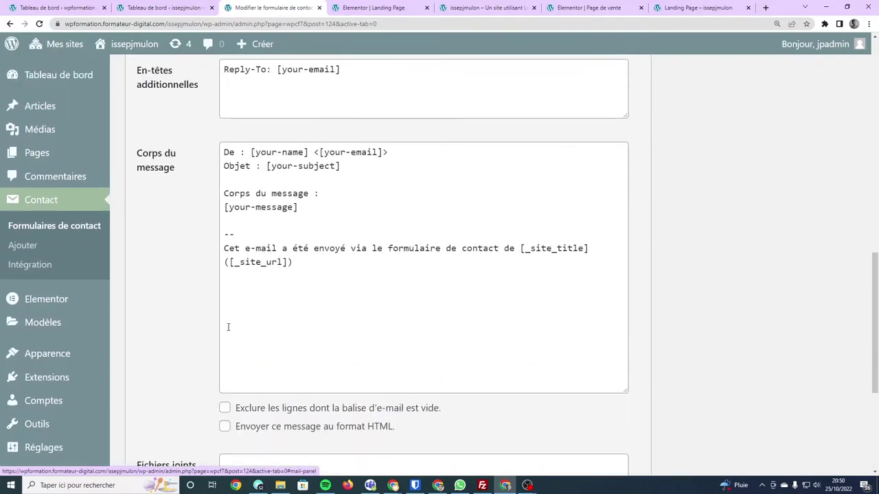
scroll(272, 141, "up", 4)
Step: Review the form's Messages responses
left_click(271, 135)
scroll(330, 199, "down", 2)
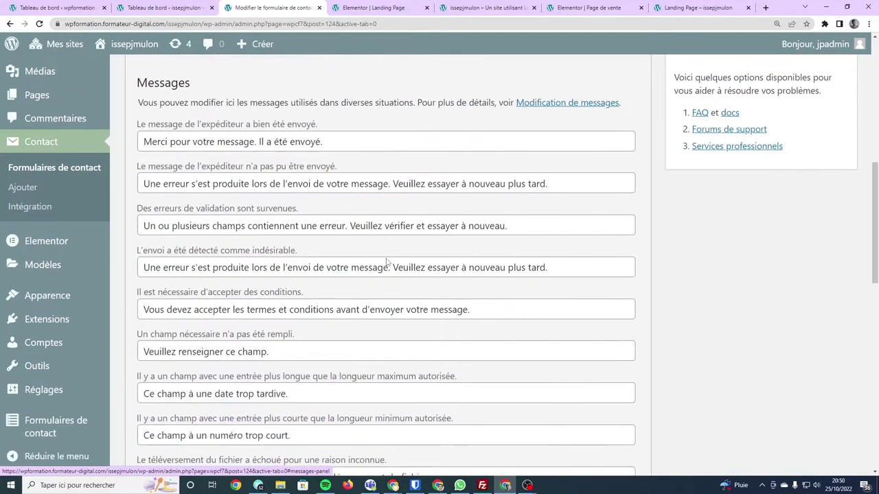
scroll(385, 263, "down", 4)
scroll(386, 263, "down", 4)
scroll(384, 278, "down", 2)
scroll(384, 279, "up", 6)
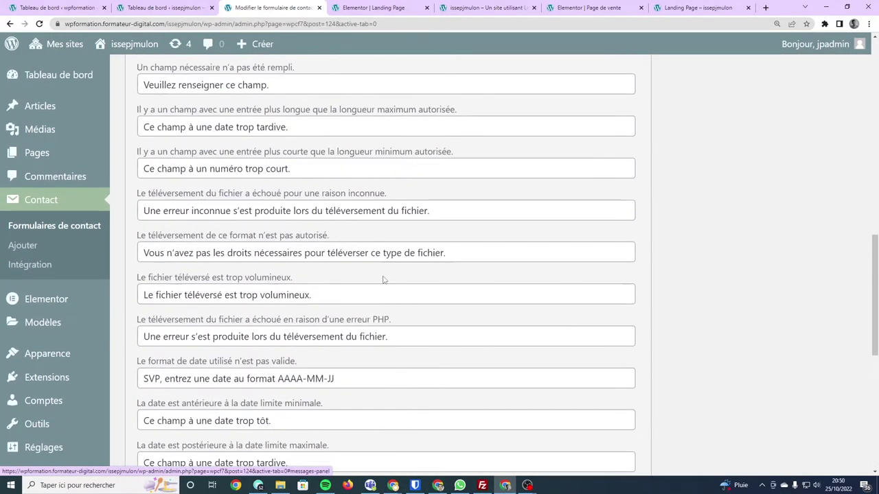
scroll(382, 227, "up", 5)
scroll(375, 215, "up", 2)
scroll(376, 214, "up", 1)
Step: Check the Réglages additionnels, then cycle back through the tabs to the Formulaire template
left_click(360, 233)
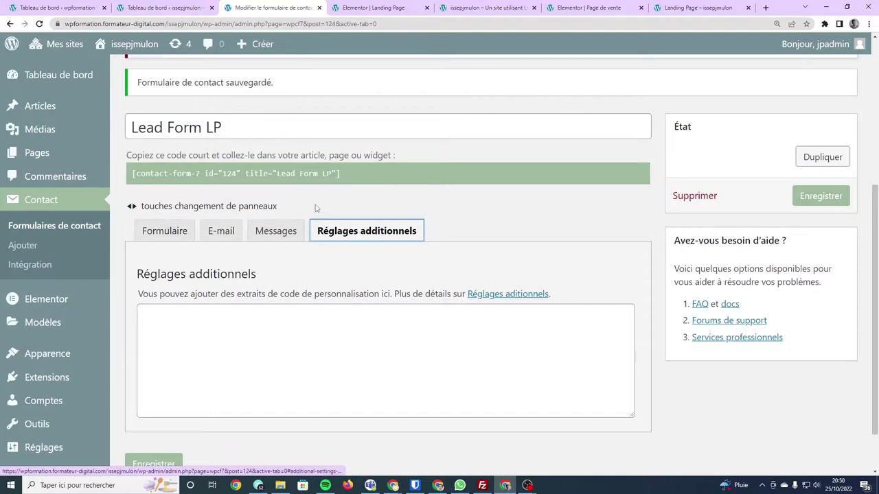
left_click(273, 231)
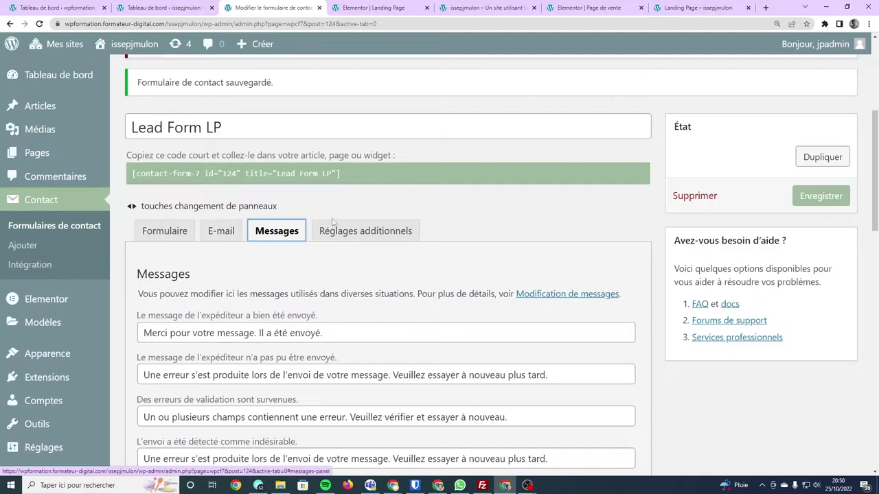
left_click(333, 231)
left_click(297, 230)
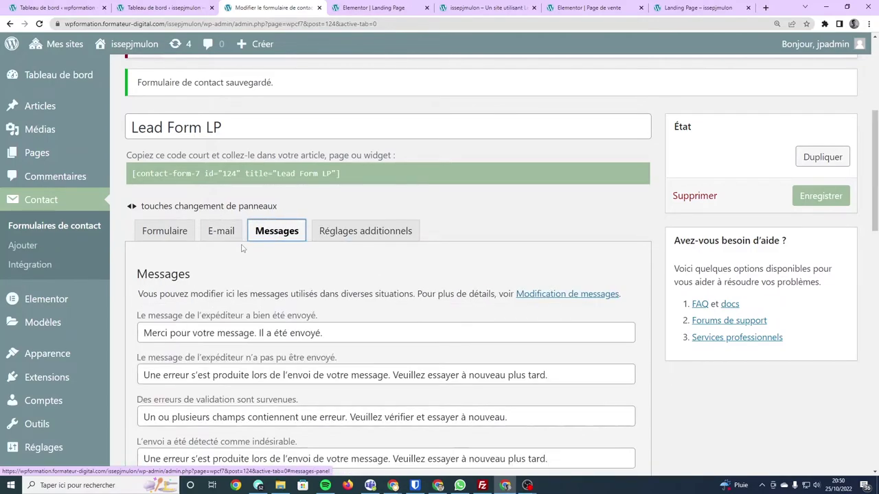
left_click(221, 232)
left_click(170, 234)
Step: Save the Lead Form LP again with Enregistrer
scroll(226, 284, "down", 3)
scroll(226, 284, "down", 2)
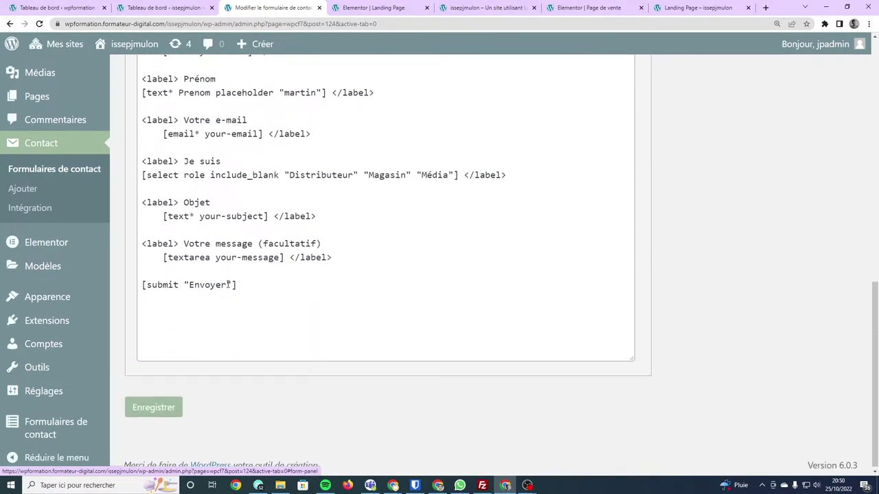
left_click(148, 408)
scroll(462, 330, "down", 3)
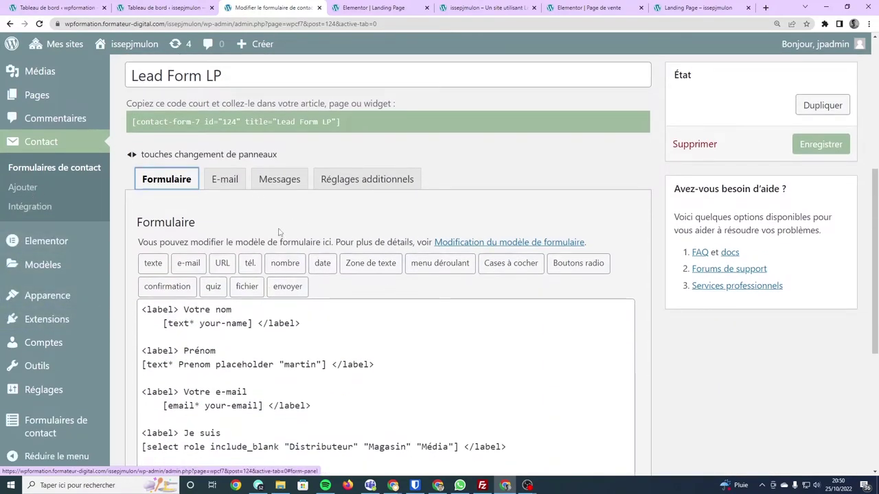
scroll(17, 313, "up", 2)
scroll(17, 314, "down", 4)
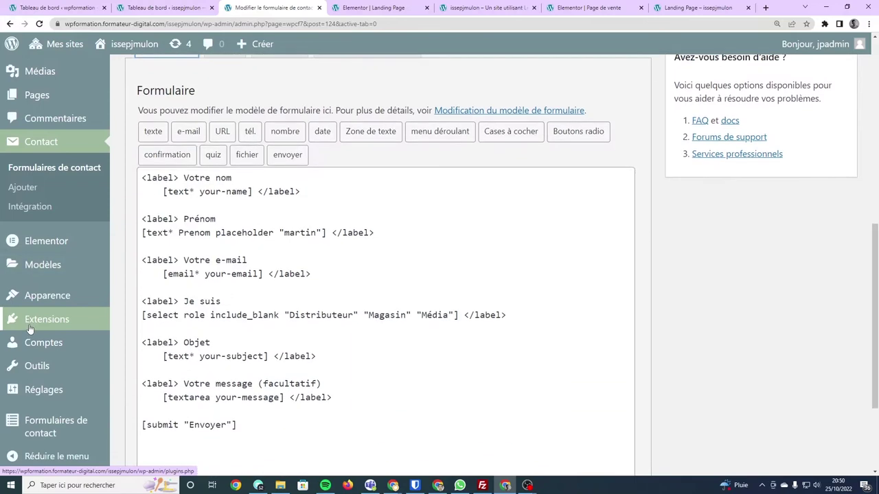
left_click(44, 429)
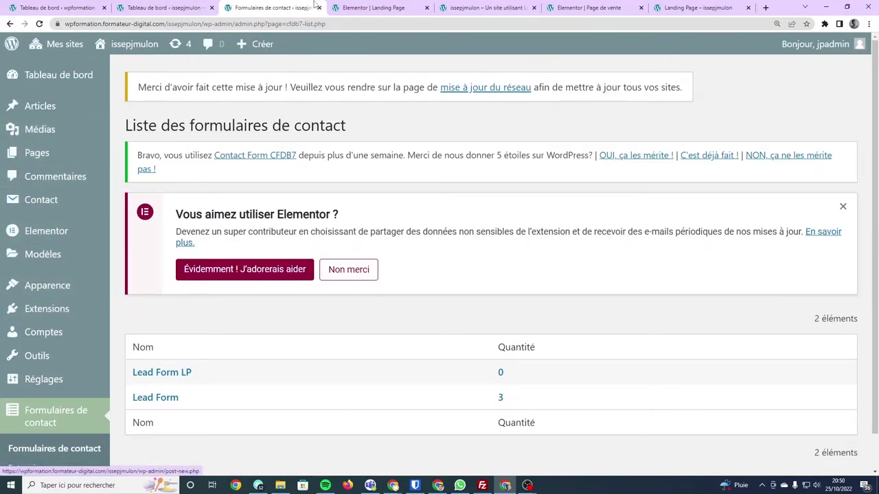
left_click(165, 7)
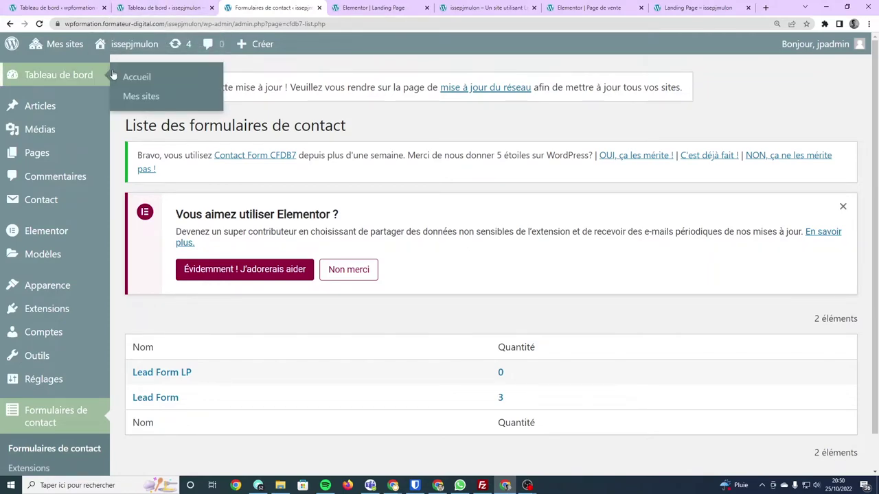
key("ctrl+Tab")
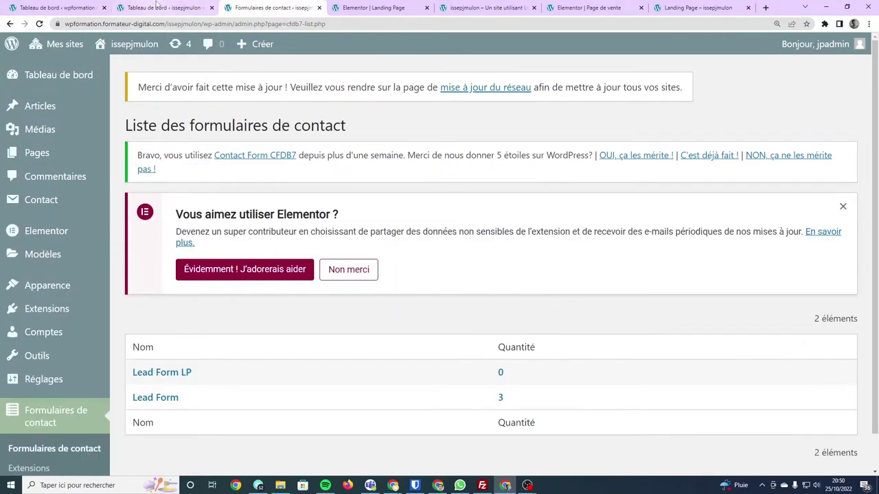
left_click(155, 6)
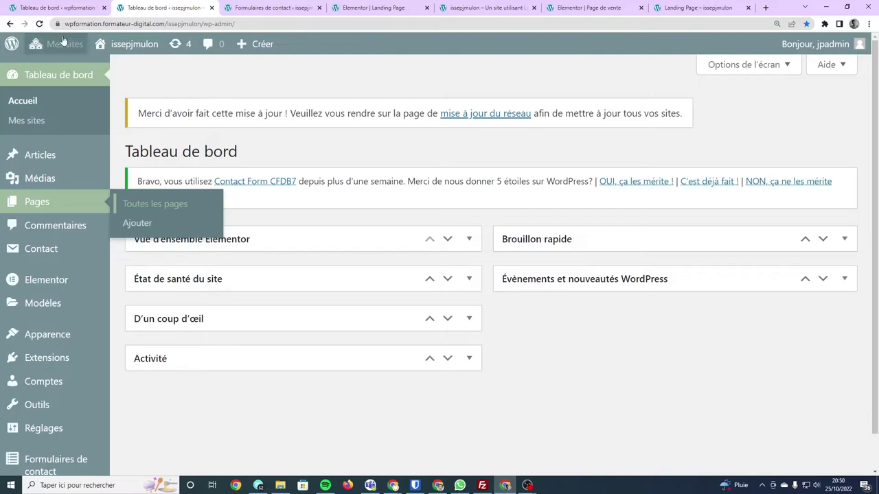
key("ctrl+Tab")
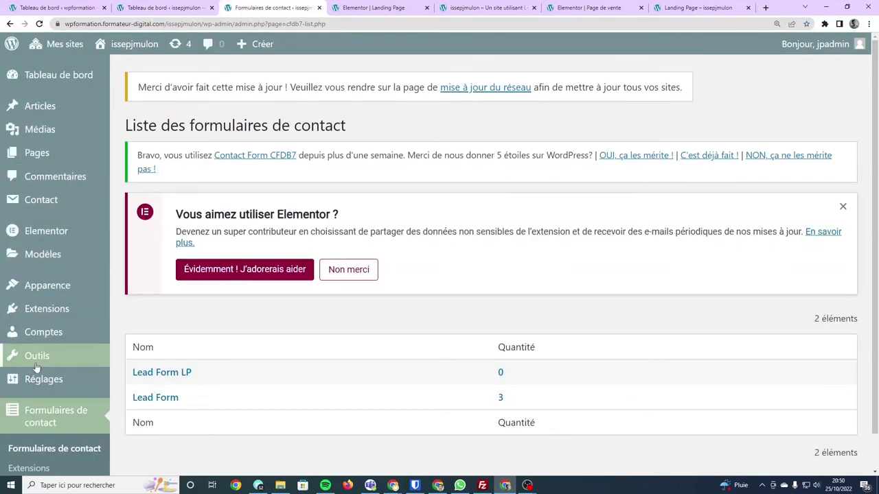
Step: Go to Réglages > Lecture with the homepage set to display a static page
left_click(40, 385)
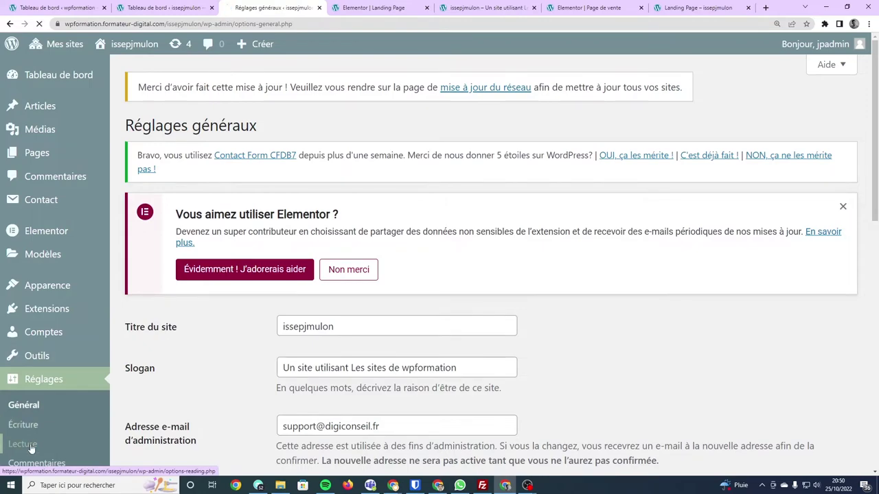
scroll(301, 219, "down", 2)
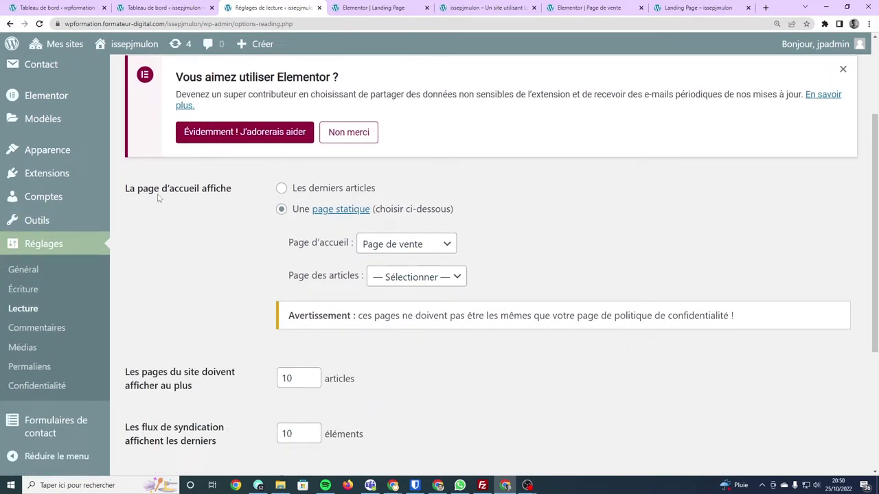
left_click_drag(158, 197, 246, 206)
left_click(295, 215)
left_click_drag(239, 190, 137, 189)
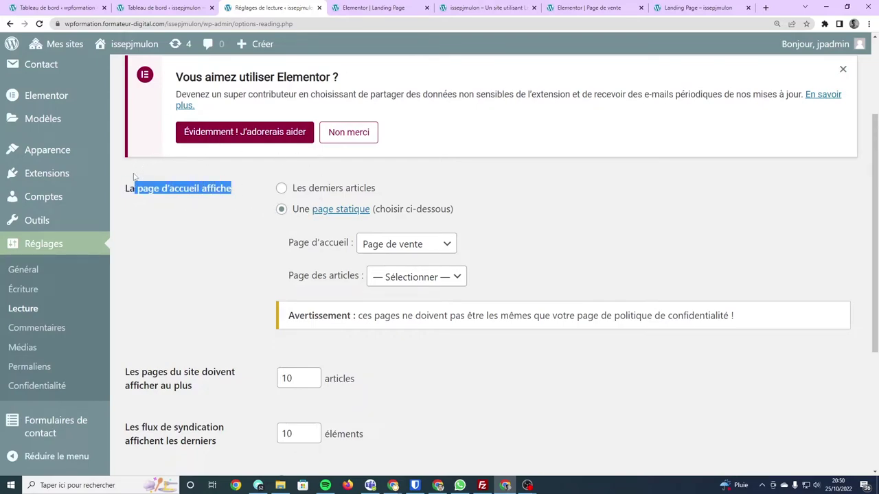
left_click(162, 192)
Step: Set Page d'accueil to Landing Page and save the reading settings
left_click(393, 246)
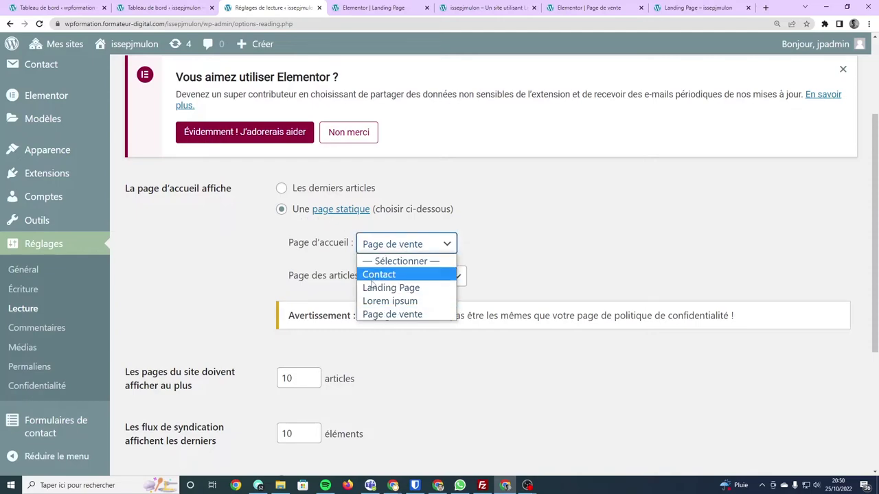
left_click(392, 287)
scroll(328, 332, "down", 3)
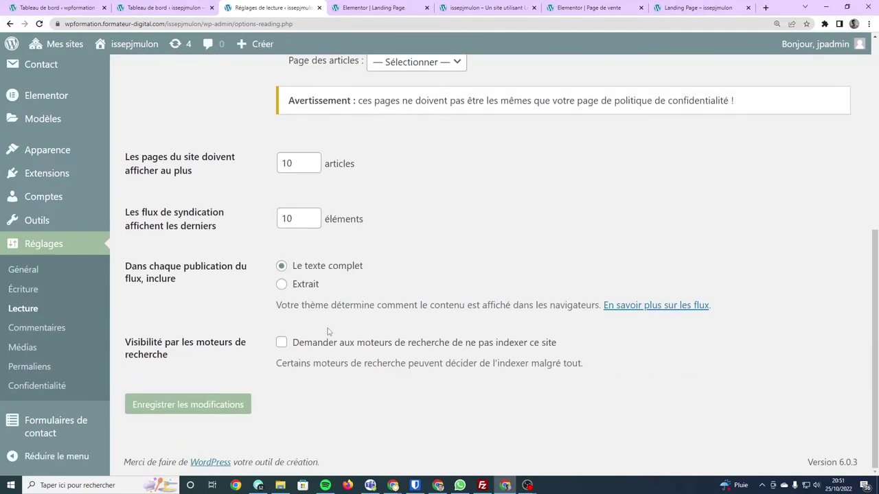
left_click(156, 408)
mouse_move(101, 44)
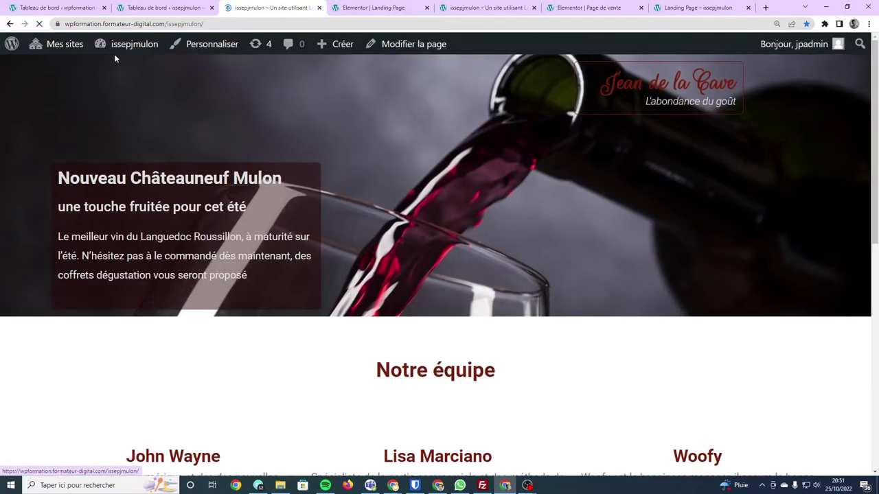
Step: On the homepage form, enter a test name and first name and fill in the e-mail
scroll(134, 55, "down", 4)
scroll(136, 58, "down", 12)
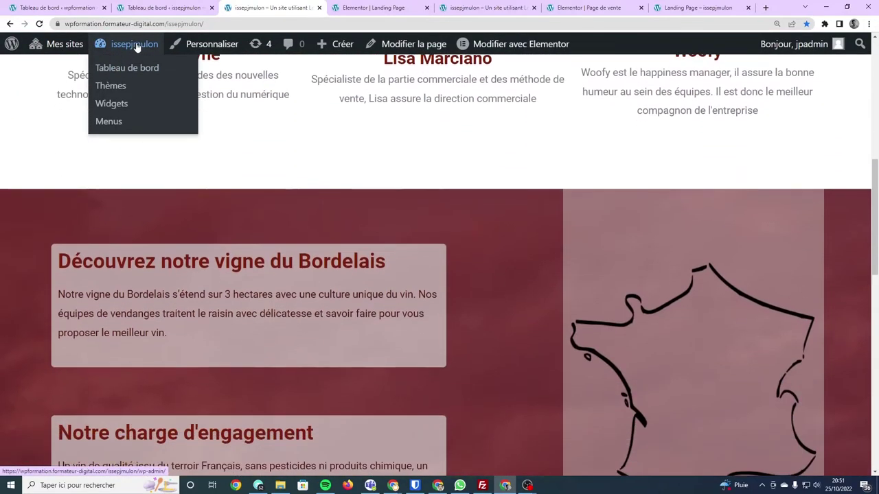
scroll(136, 69, "up", 6)
scroll(127, 71, "up", 4)
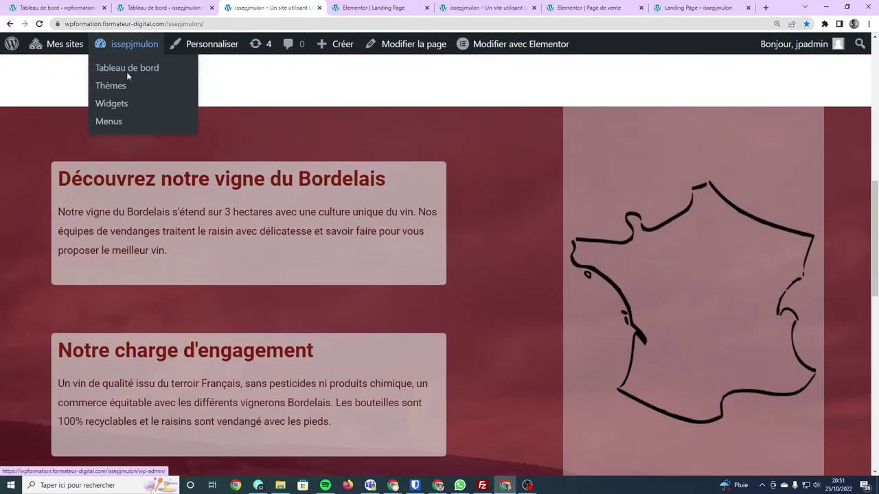
scroll(127, 71, "up", 5)
scroll(128, 72, "up", 3)
scroll(108, 122, "down", 4)
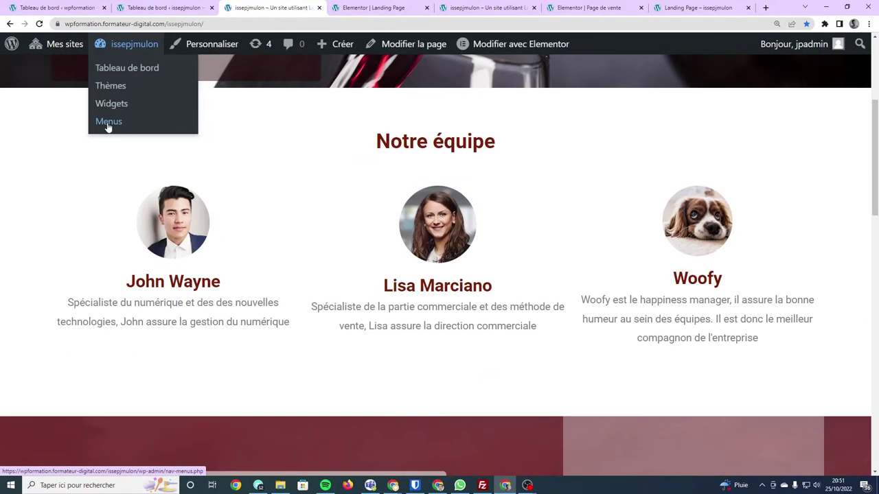
scroll(108, 123, "down", 3)
scroll(108, 122, "down", 5)
scroll(108, 124, "down", 5)
scroll(108, 123, "up", 5)
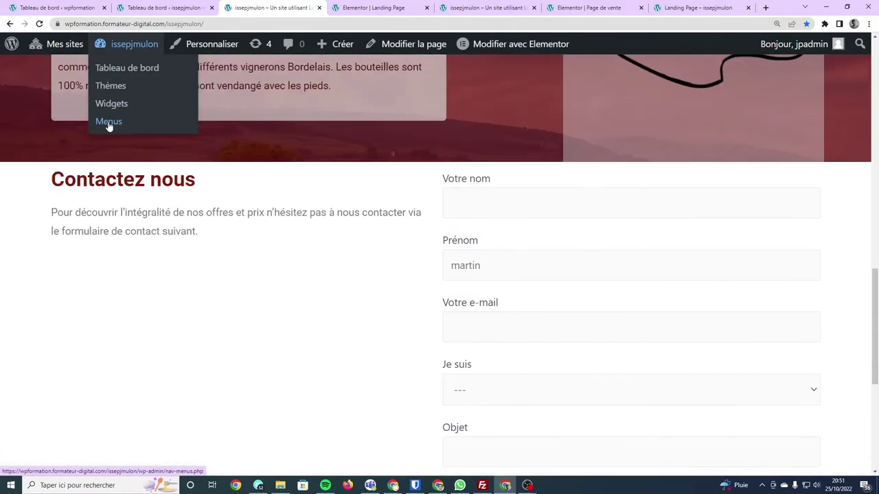
scroll(108, 124, "down", 4)
scroll(108, 124, "up", 4)
left_click(528, 157)
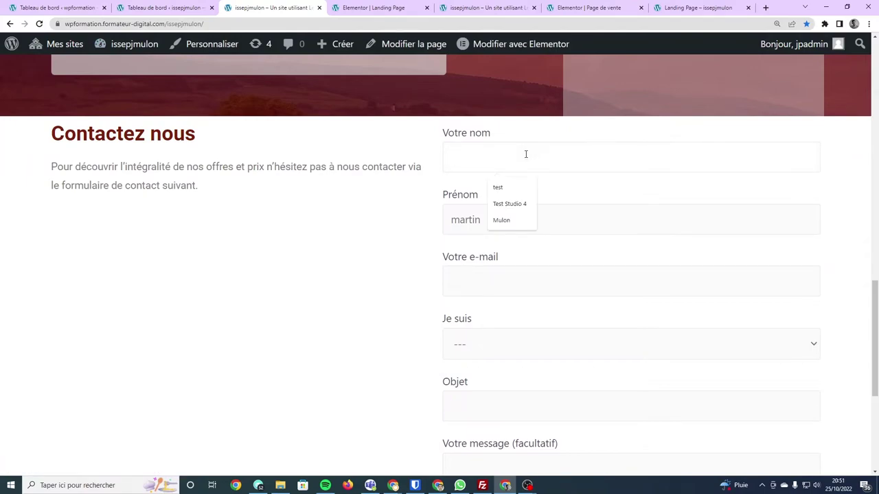
type("Mulon")
key("Tab")
type("M")
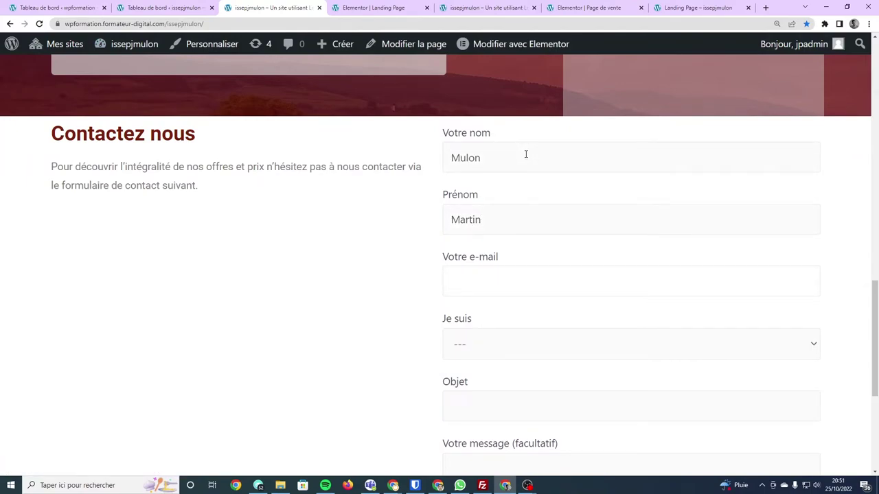
type("test")
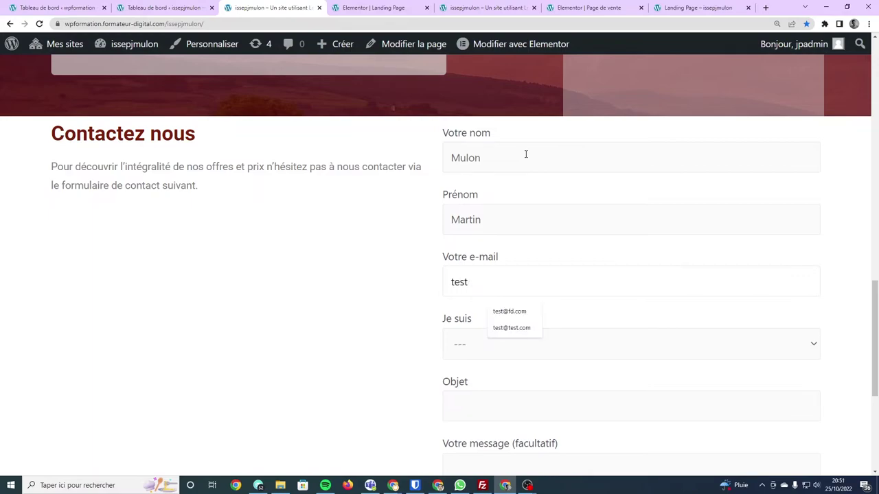
type("test.com")
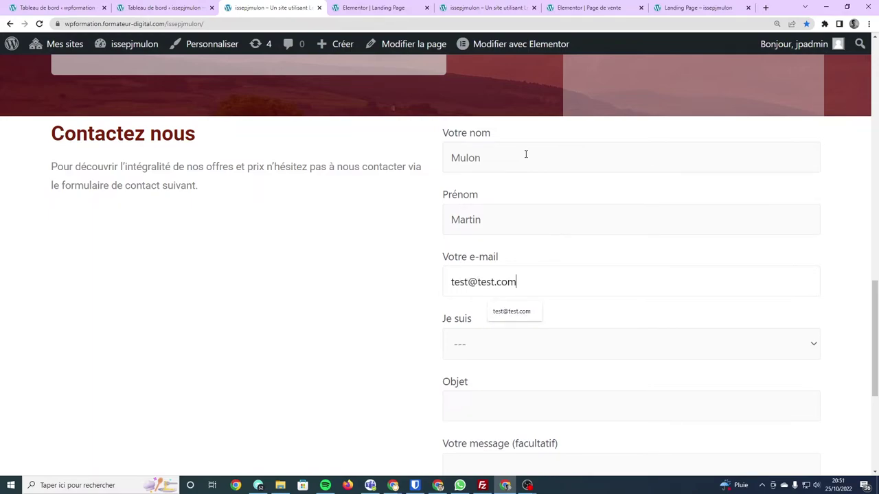
key("Tab")
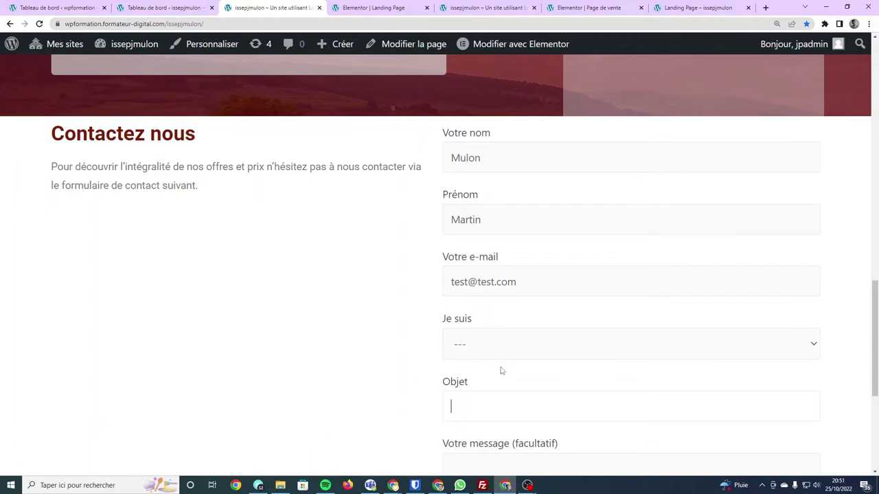
Step: Choose Distributeur in Je suis, add a test subject and message, and send the form
left_click(500, 346)
left_click(496, 380)
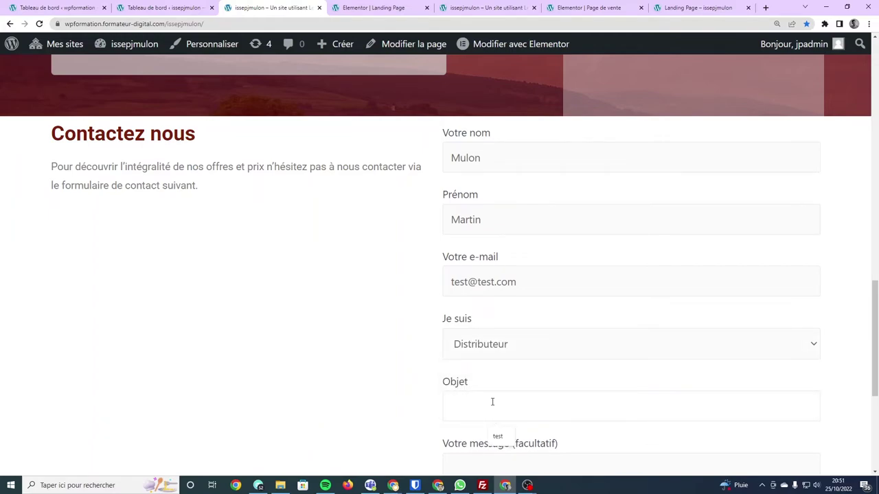
type("Test")
key("Tab")
type("te")
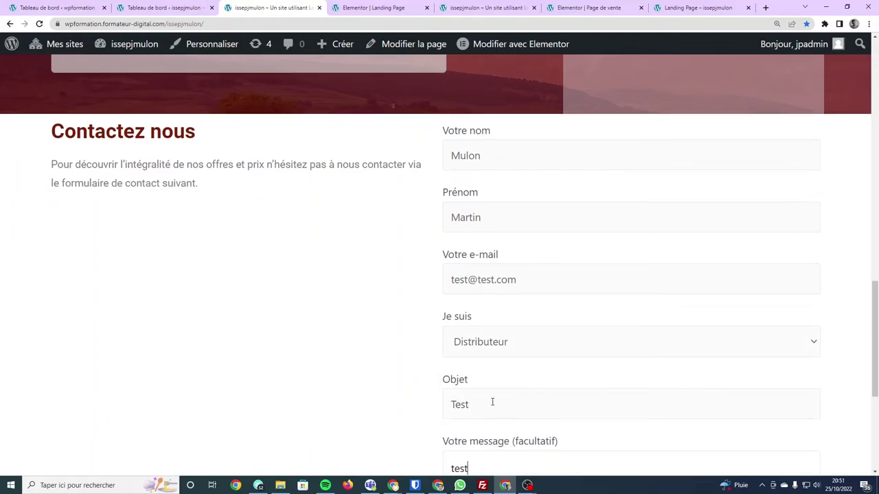
scroll(493, 402, "down", 4)
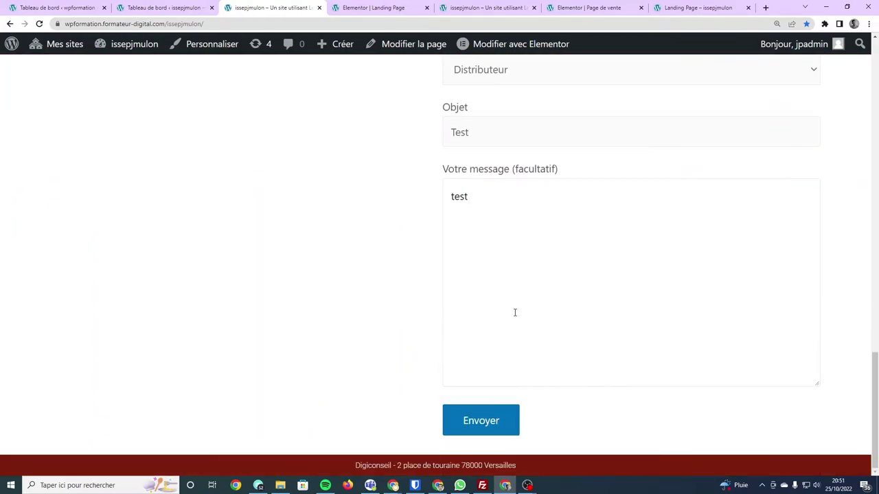
left_click(488, 428)
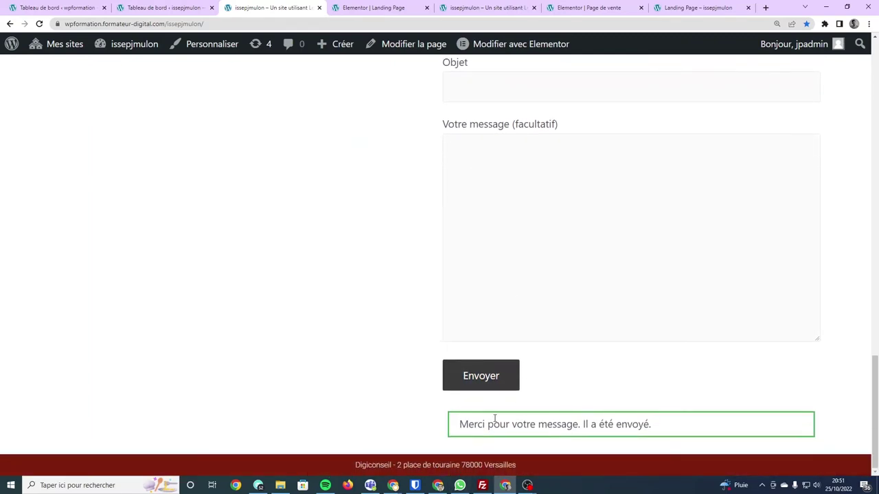
left_click_drag(462, 424, 683, 440)
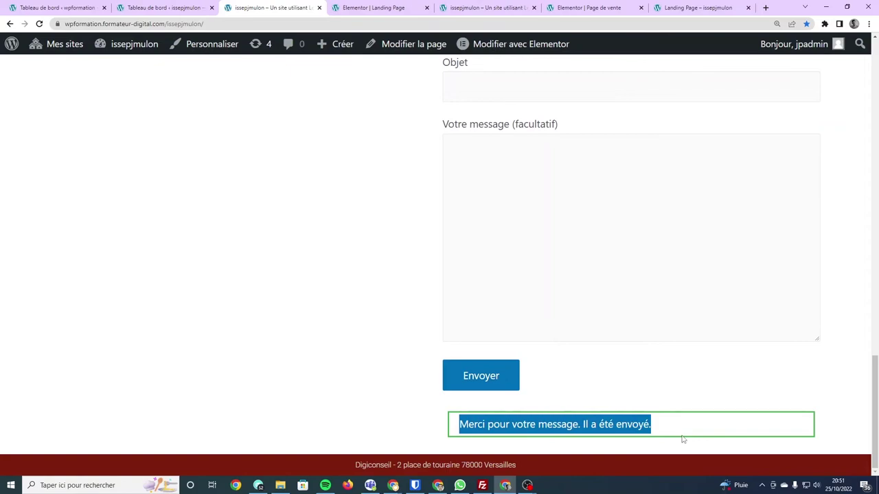
scroll(474, 398, "up", 5)
scroll(477, 397, "up", 5)
scroll(479, 395, "up", 5)
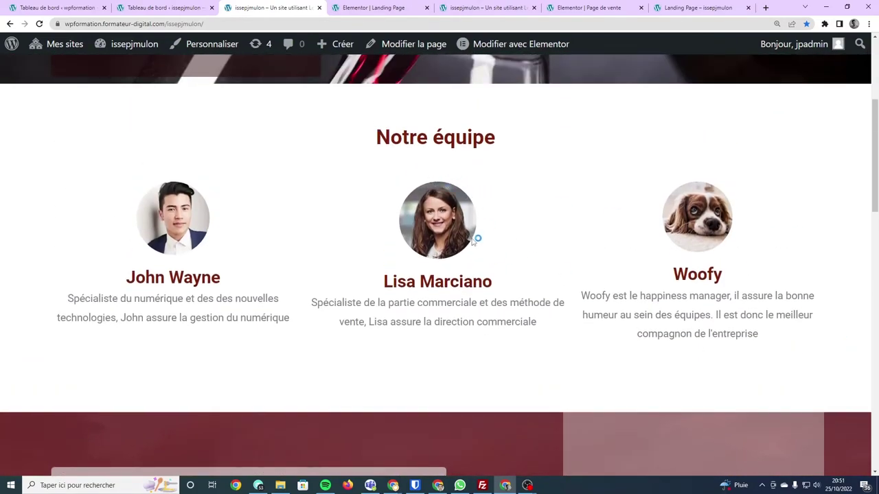
Step: In the admin, open Formulaires de contact and view Lead Form LP's single Distributeur submission
left_click(182, 12)
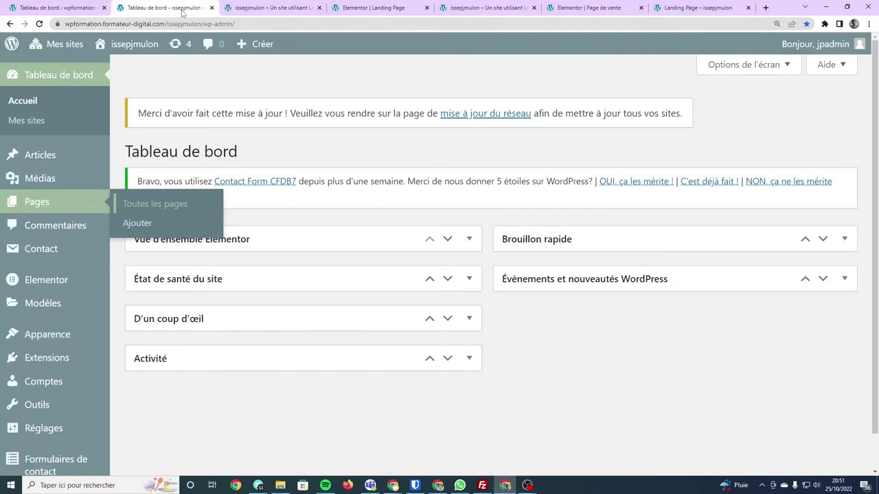
left_click(263, 10)
left_click(170, 6)
scroll(41, 158, "down", 1)
left_click(47, 417)
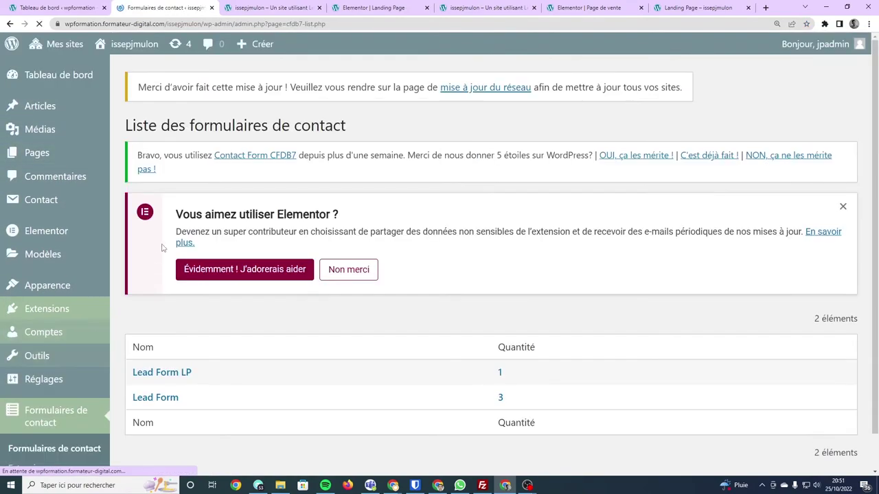
scroll(233, 346, "down", 1)
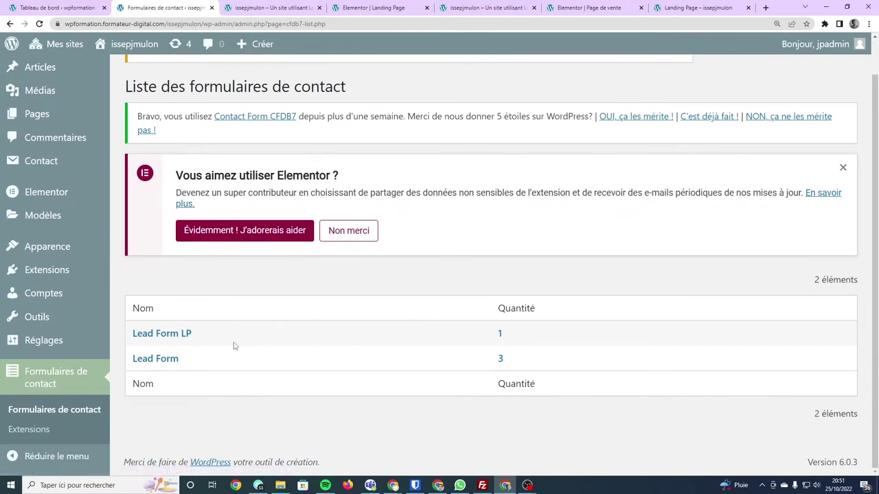
left_click(165, 335)
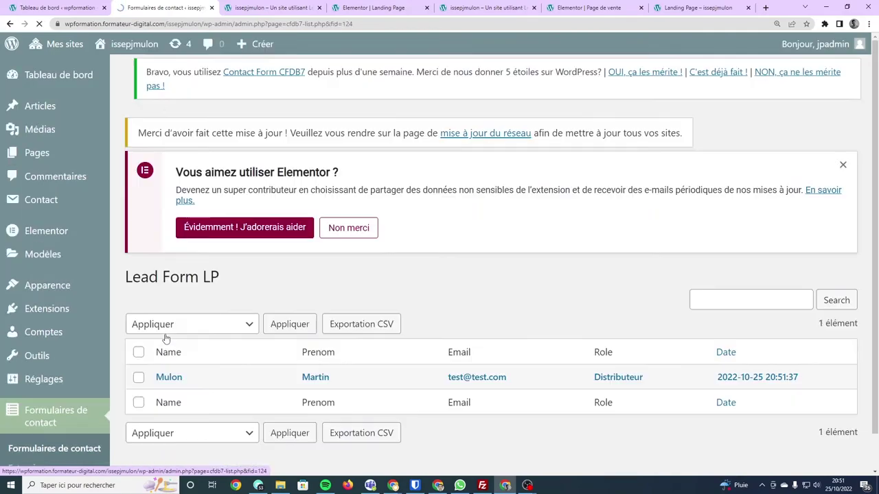
scroll(355, 346, "down", 1)
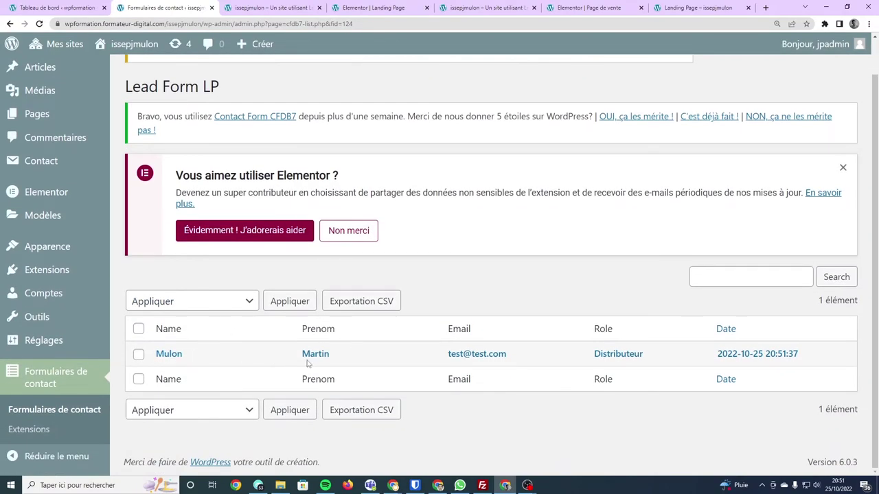